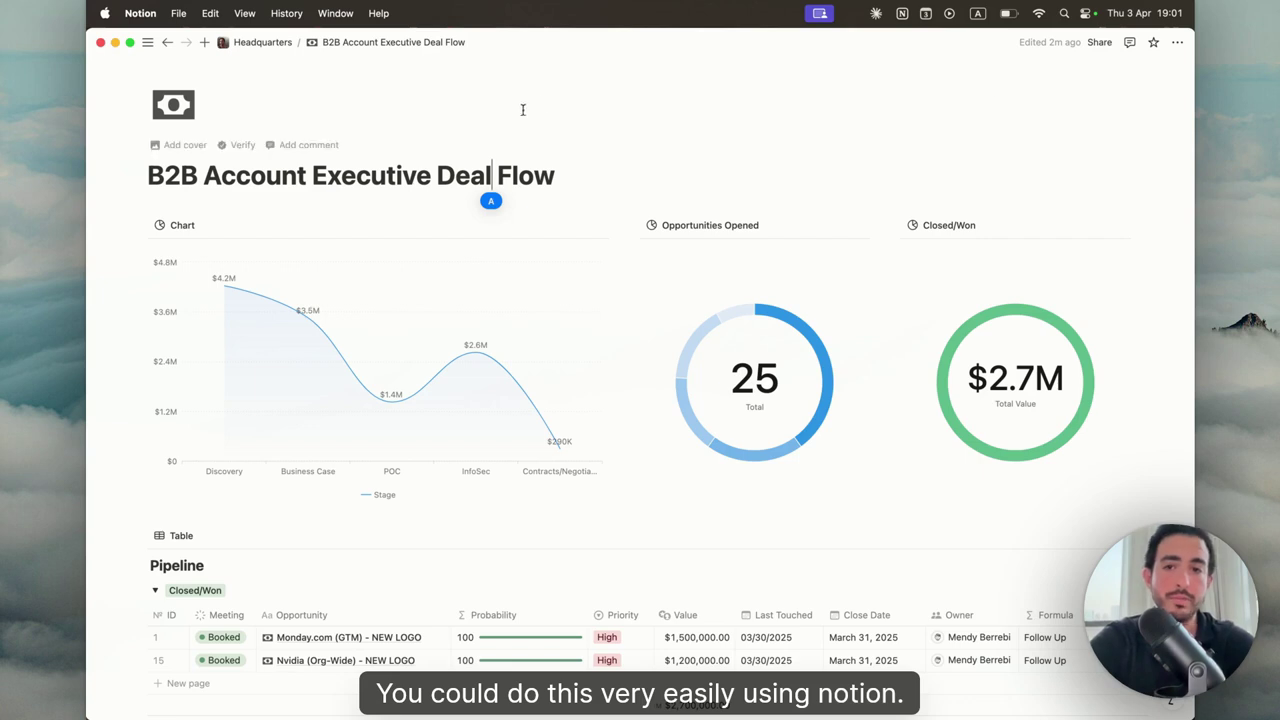
pyautogui.click(452, 174)
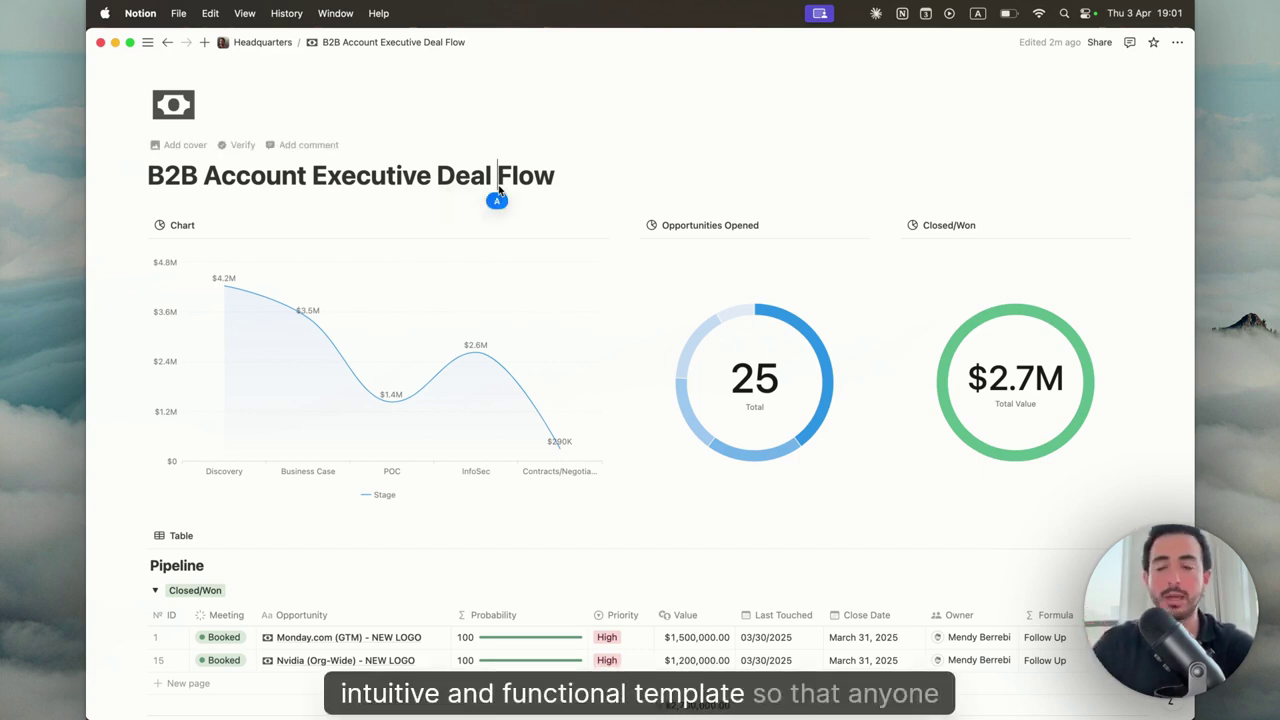
pyautogui.click(513, 188)
pyautogui.click(529, 183)
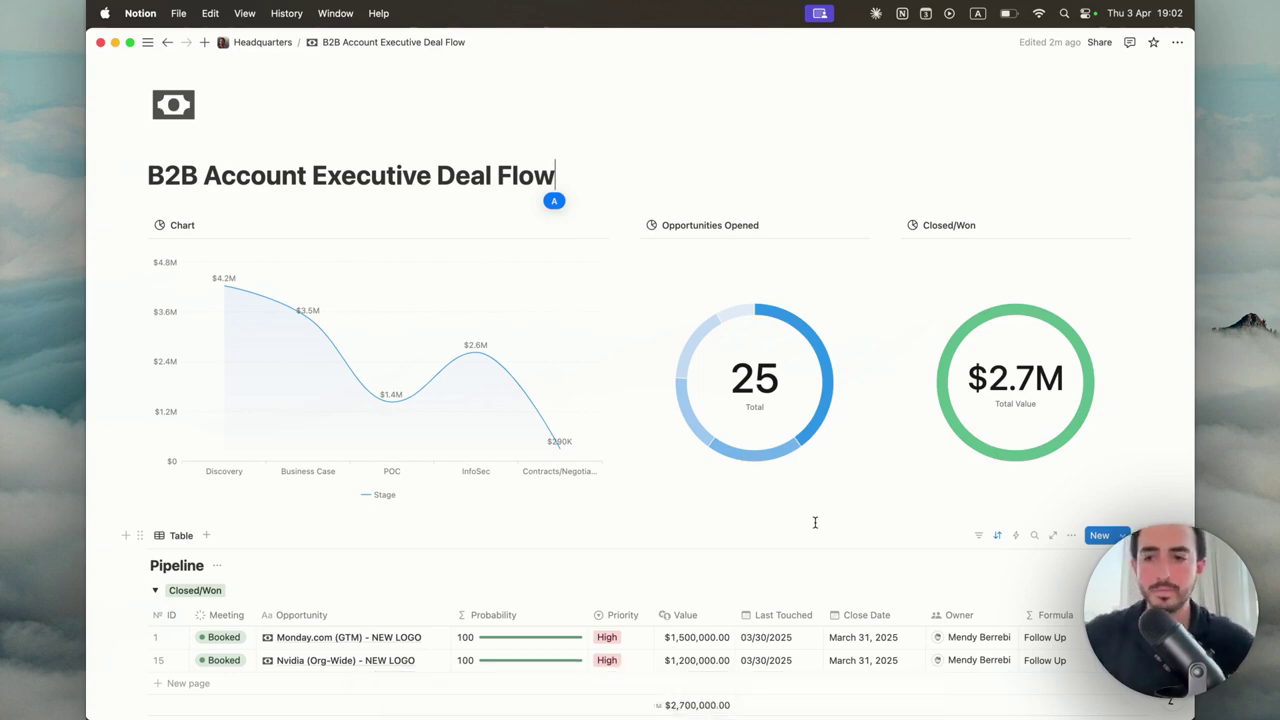
# Collapse the Closed/Won group in the Pipeline table.
pyautogui.scroll(-8, 815, 522)
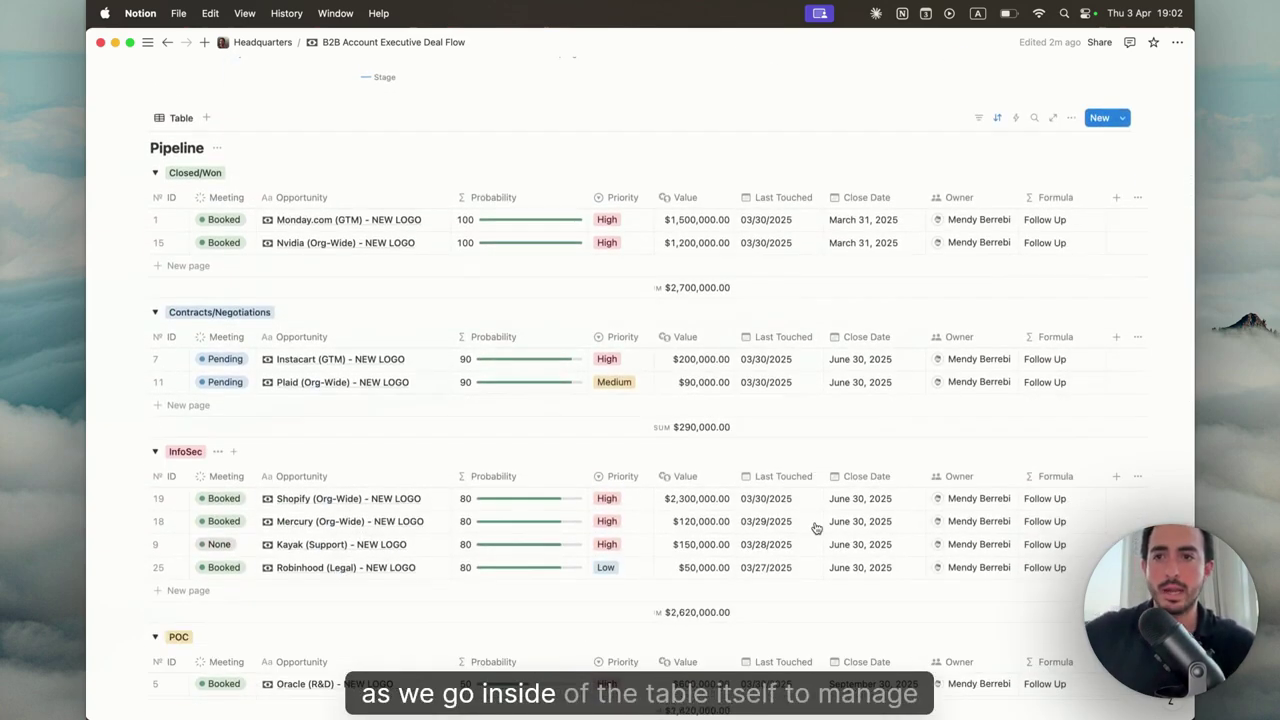
pyautogui.scroll(-1, 815, 528)
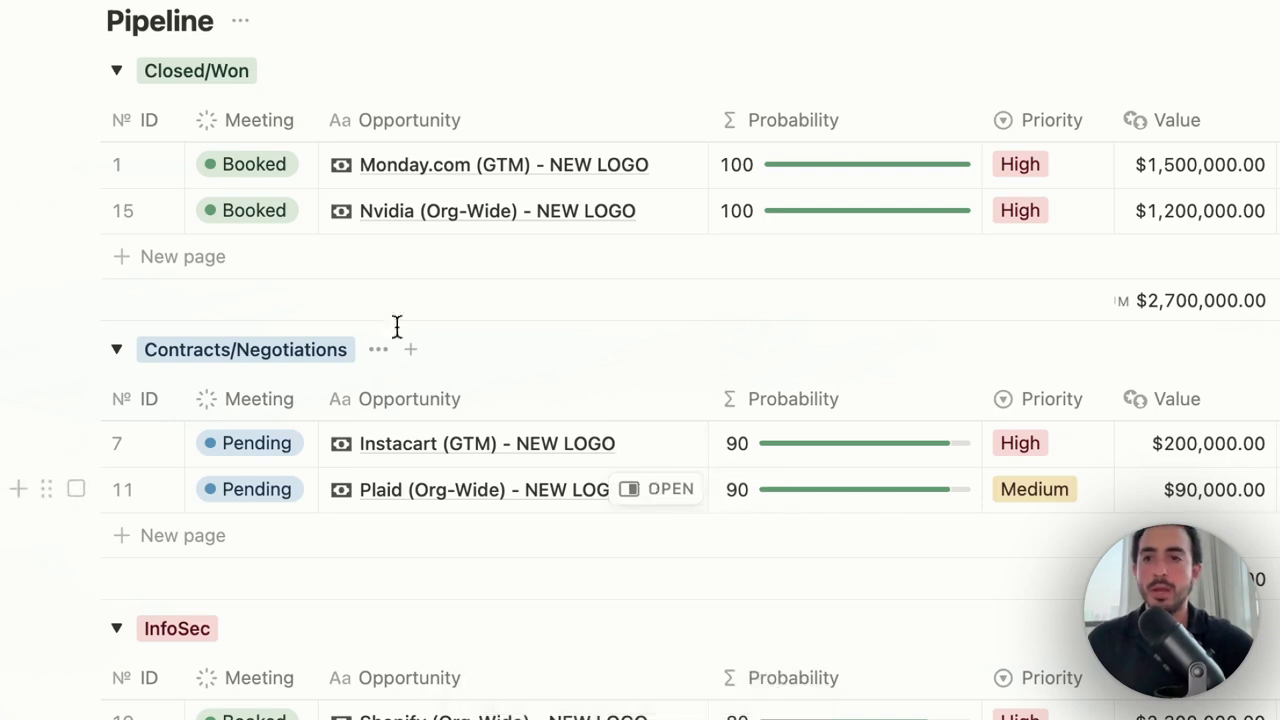
pyautogui.click(116, 70)
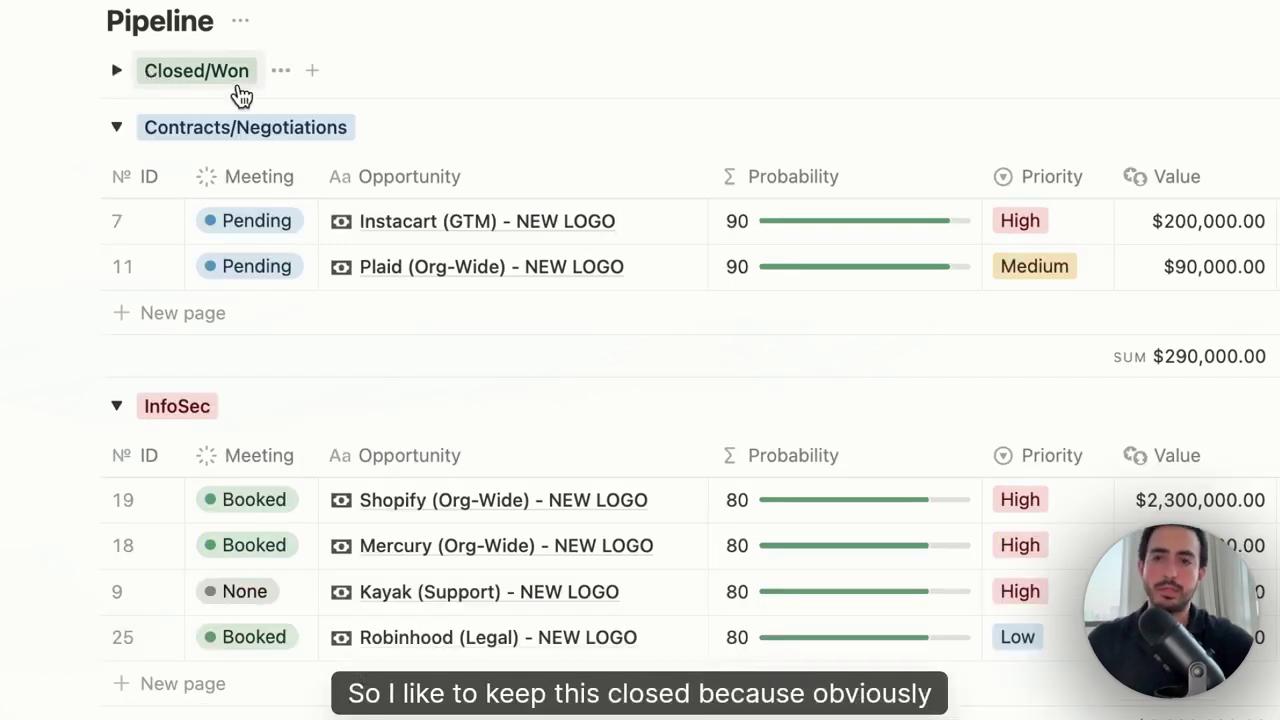
# Examine the Pipeline groups from Contracts/Negotiations through InfoSec, POC and Business Case to Discovery.
pyautogui.scroll(-2, 237, 186)
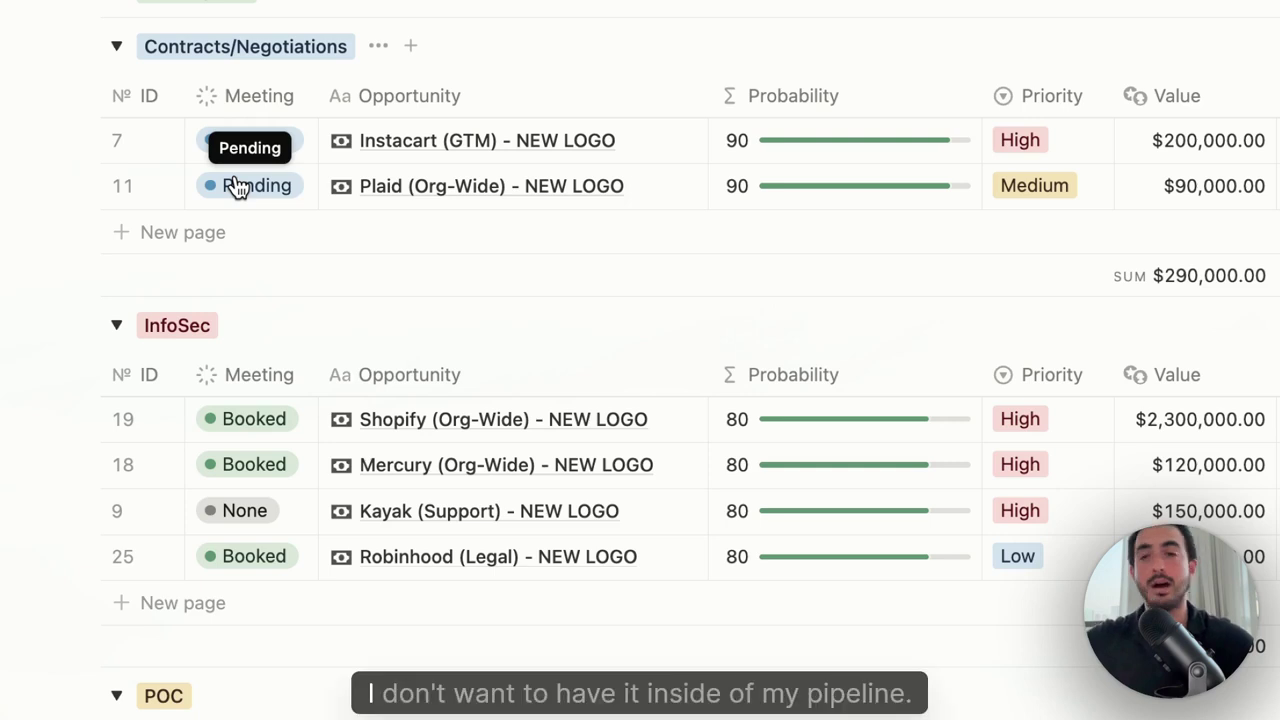
pyautogui.scroll(1, 515, 215)
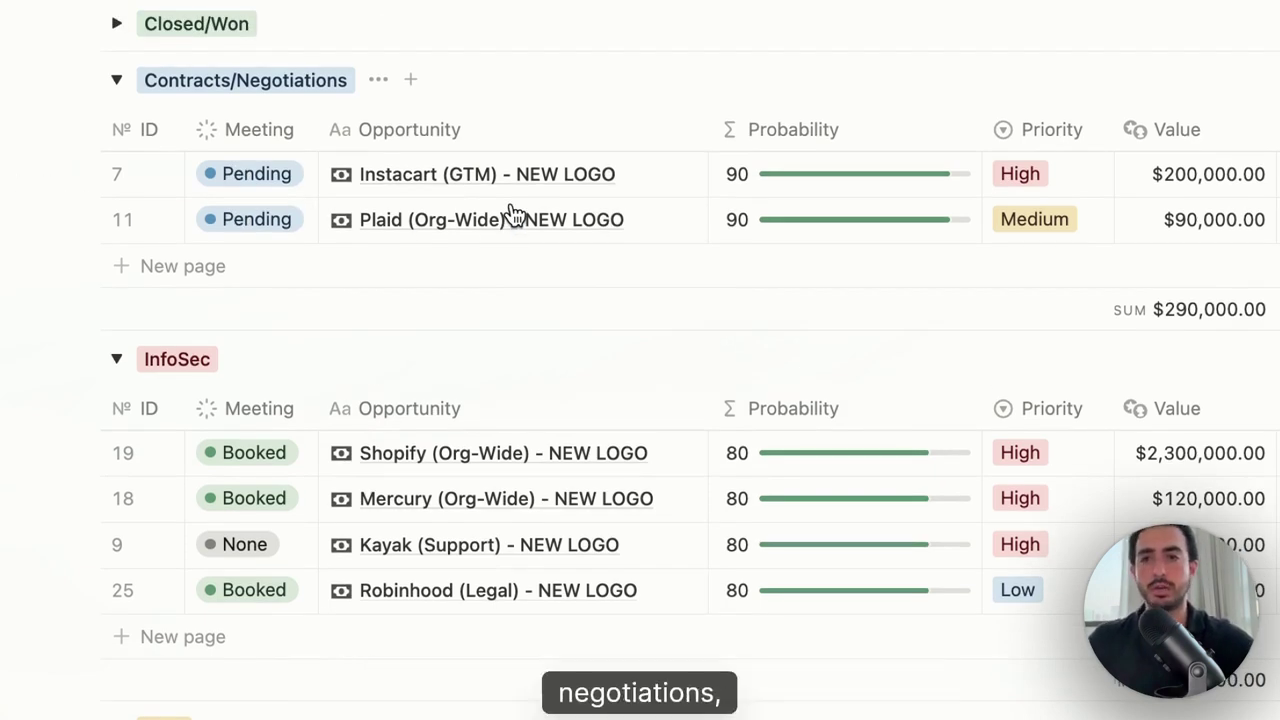
pyautogui.scroll(-3, 534, 343)
pyautogui.scroll(-13, 537, 355)
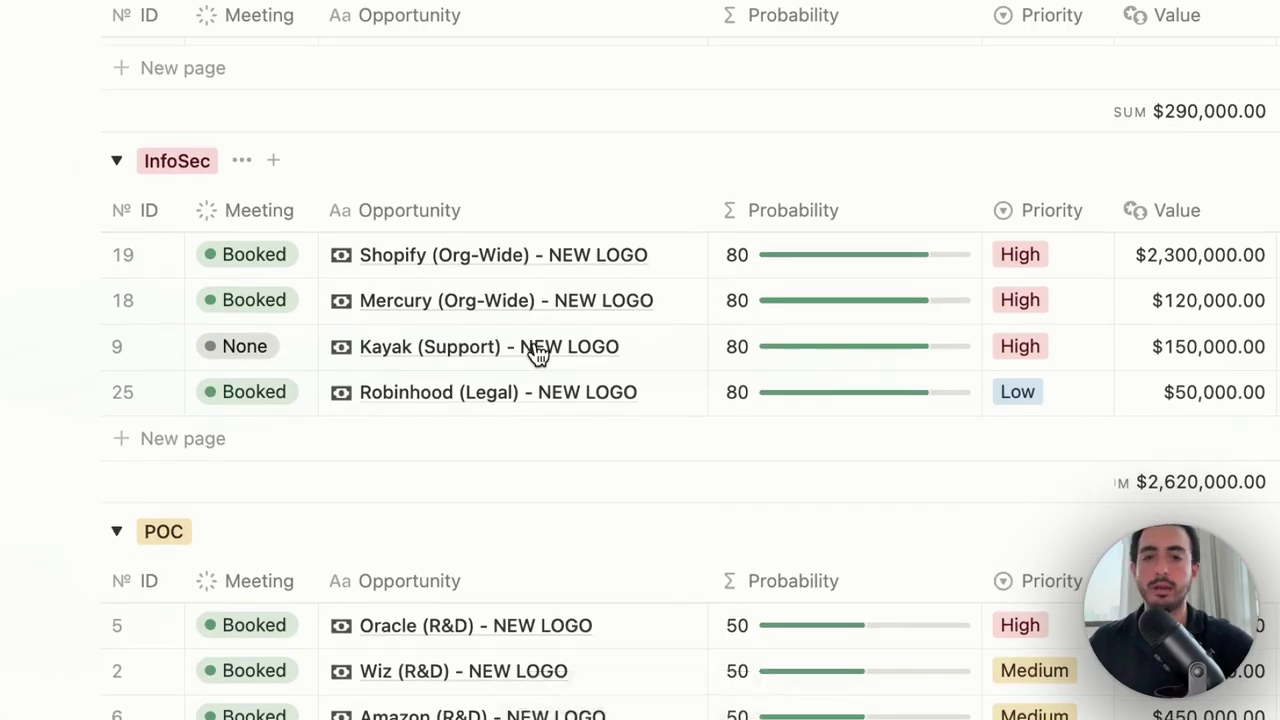
pyautogui.scroll(-8, 535, 343)
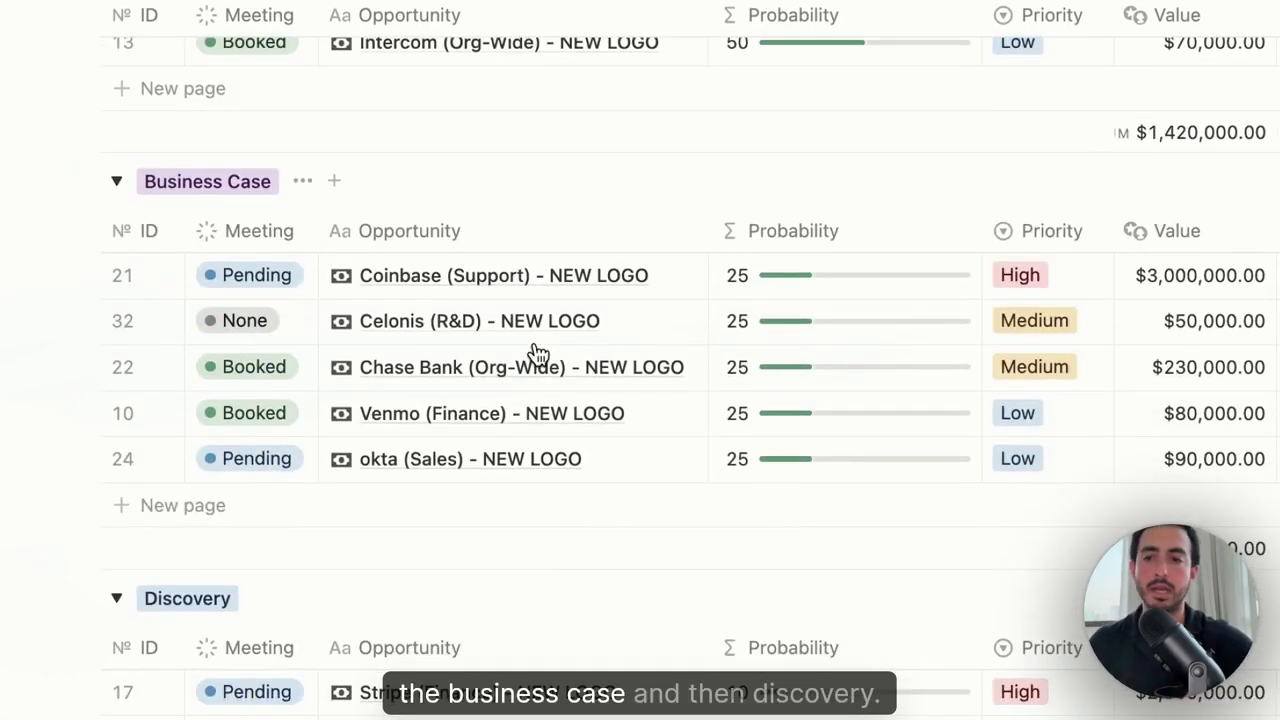
pyautogui.scroll(4, 591, 500)
pyautogui.scroll(10, 591, 500)
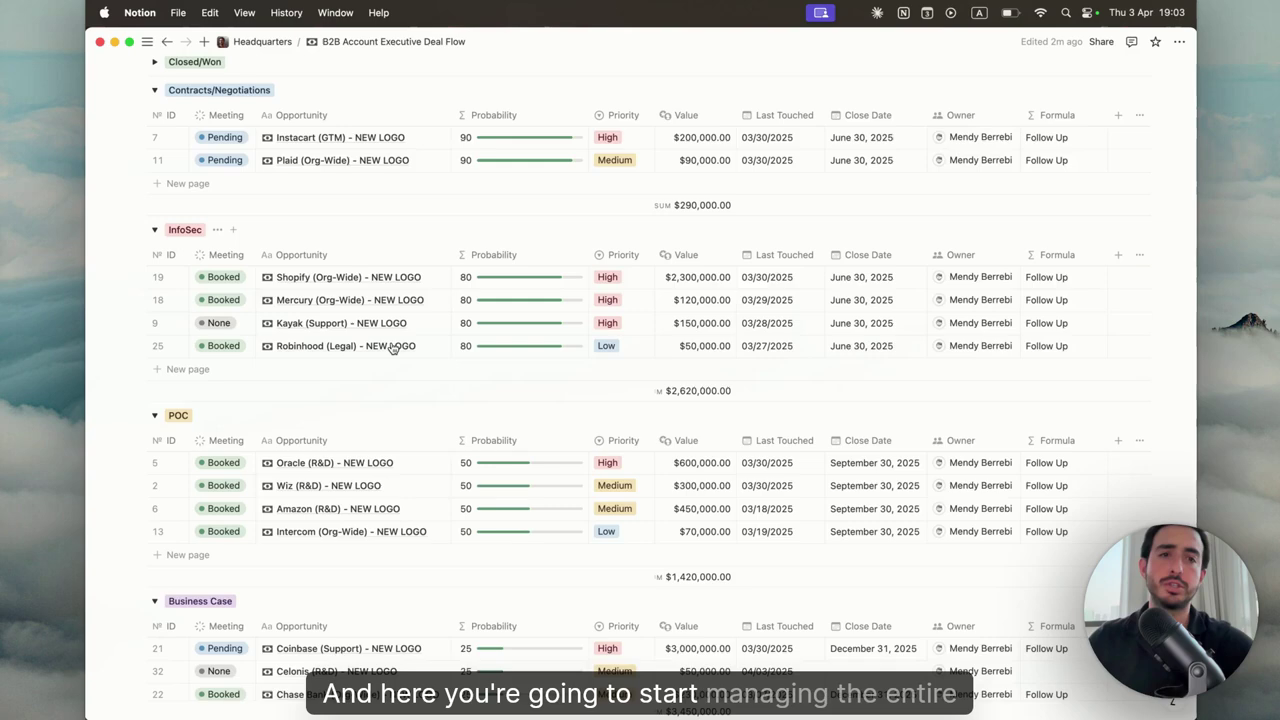
pyautogui.scroll(2, 393, 347)
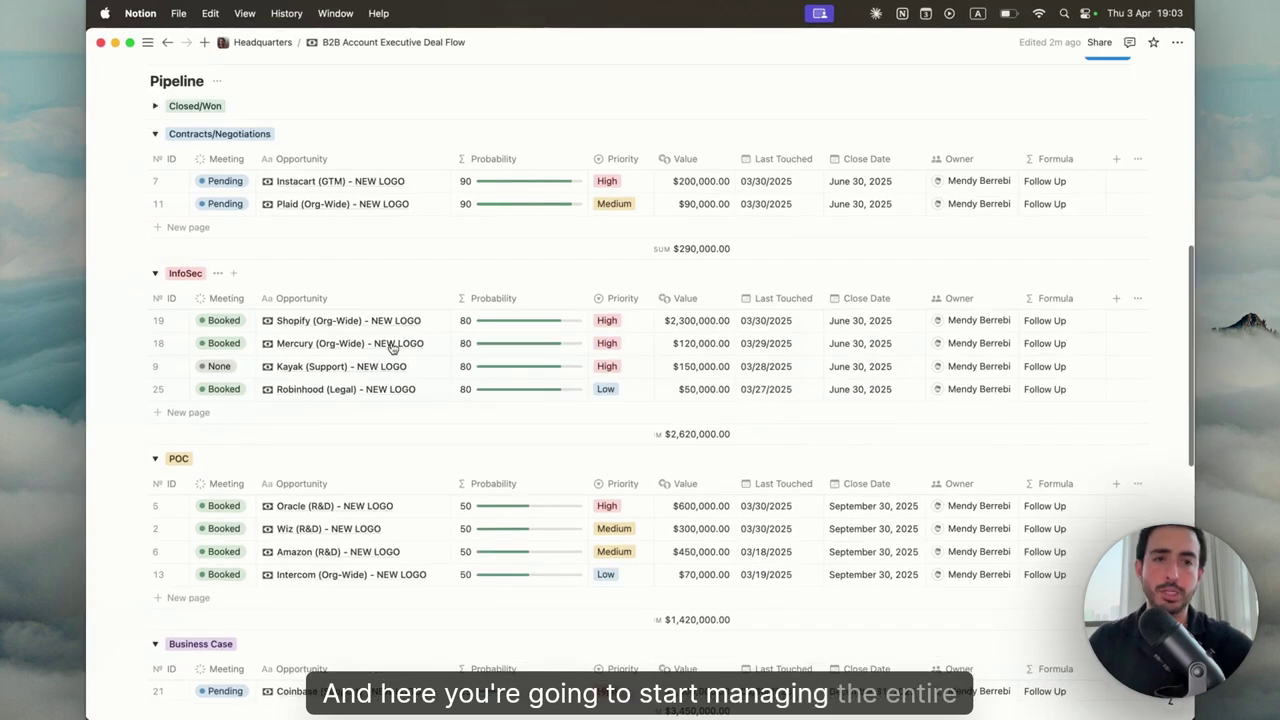
# Expand the Closed/Won group and open the Monday.com (GTM) - NEW LOGO deal in side peek, examining its title.
pyautogui.click(155, 107)
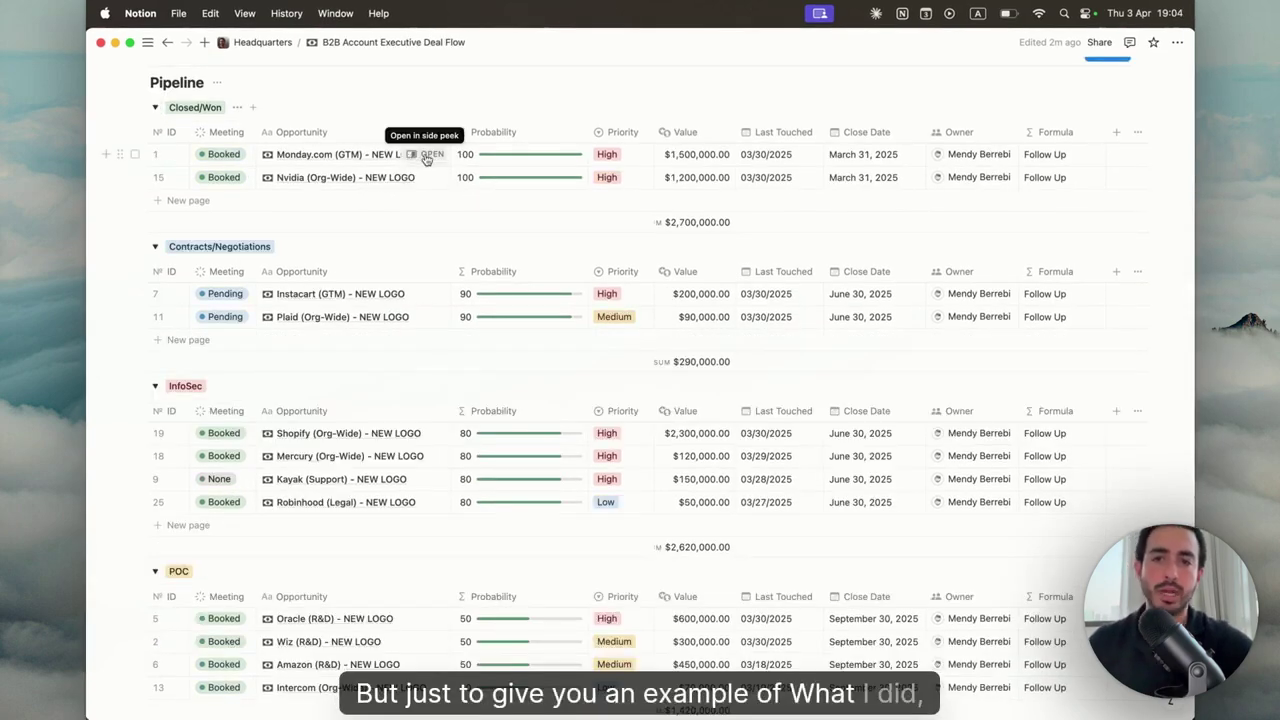
pyautogui.click(428, 154)
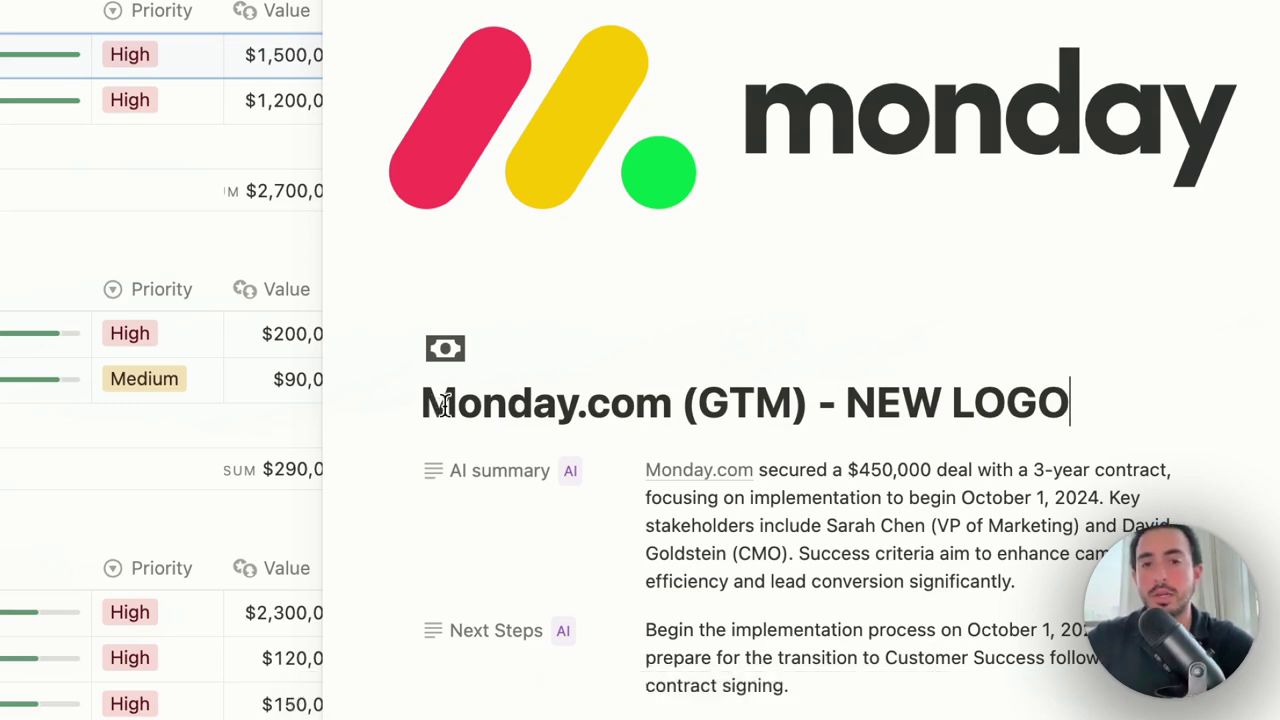
pyautogui.moveTo(432, 401); pyautogui.dragTo(1134, 400)
pyautogui.click(684, 401)
pyautogui.click(788, 401)
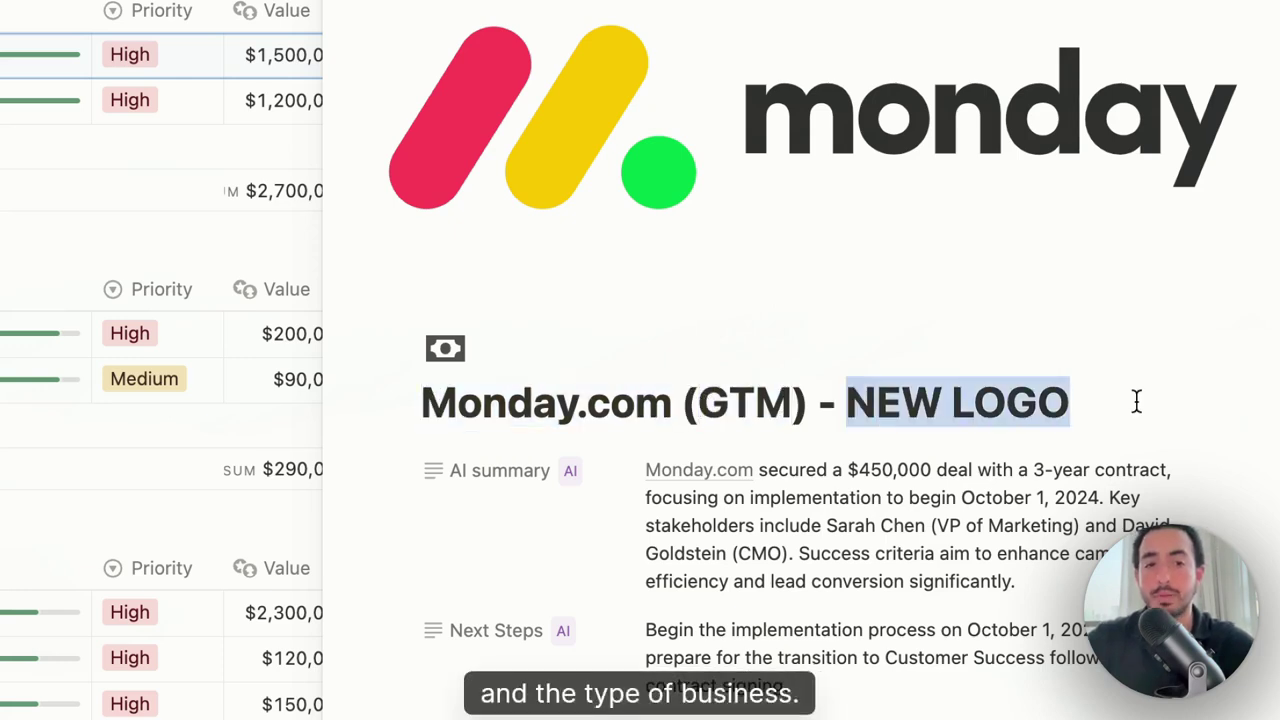
pyautogui.click(1134, 400)
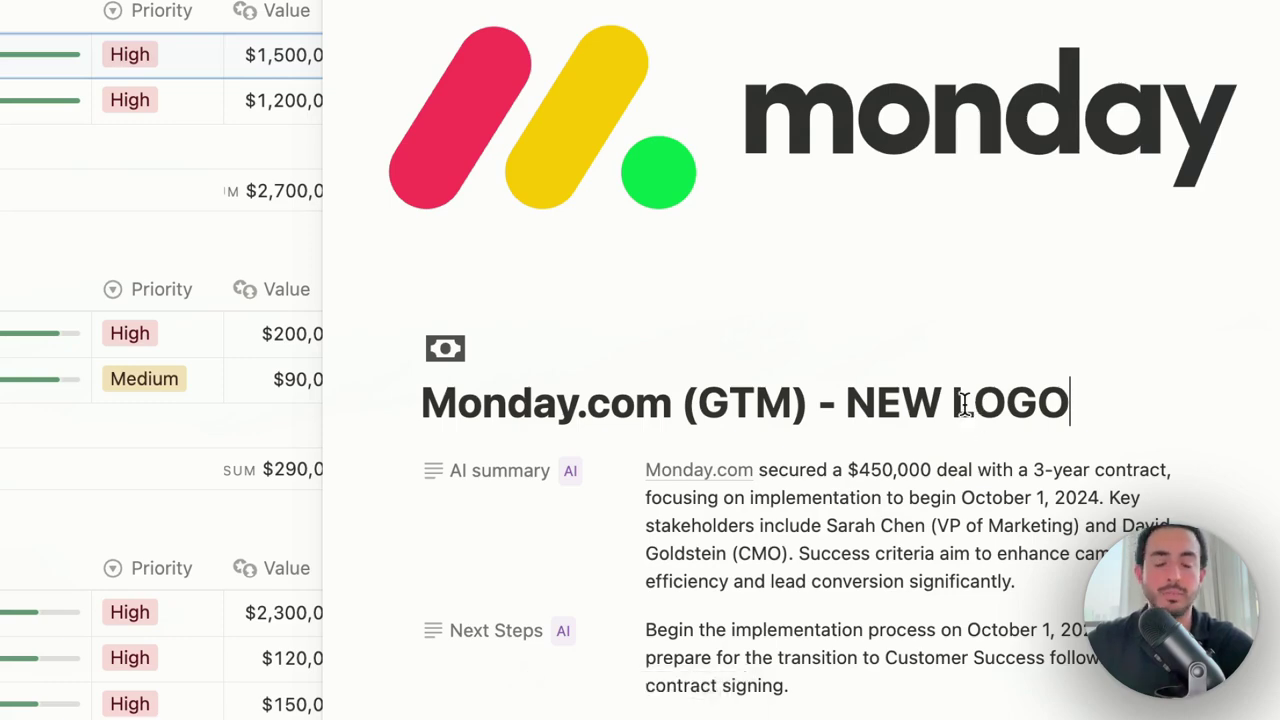
# Copy the AI-generated Next Steps text of the Monday.com deal.
pyautogui.scroll(-7, 966, 410)
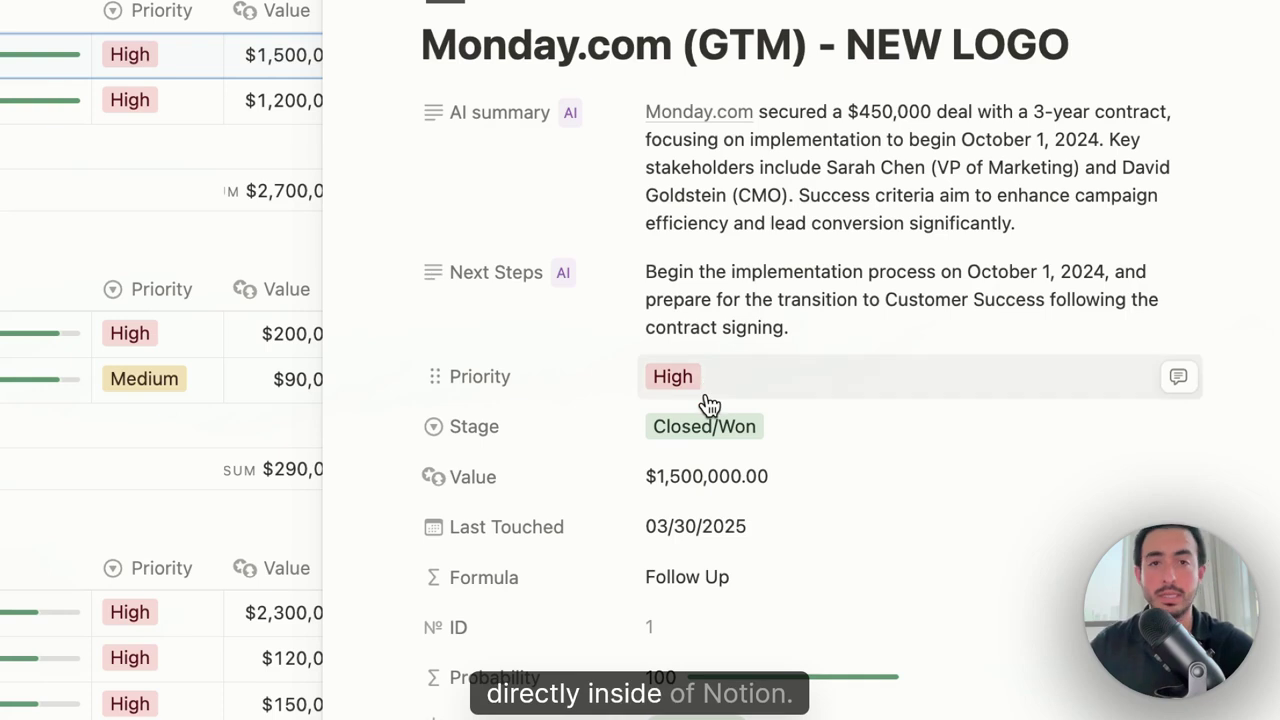
pyautogui.scroll(-1, 709, 404)
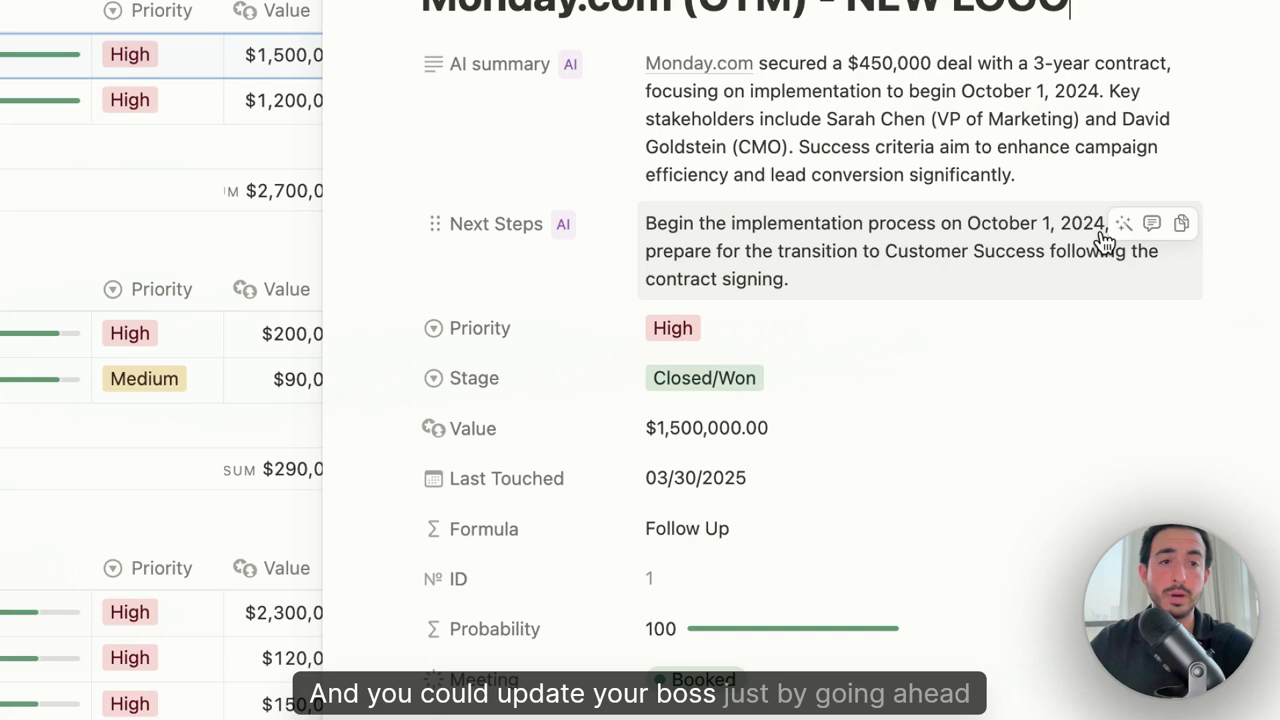
pyautogui.click(1182, 224)
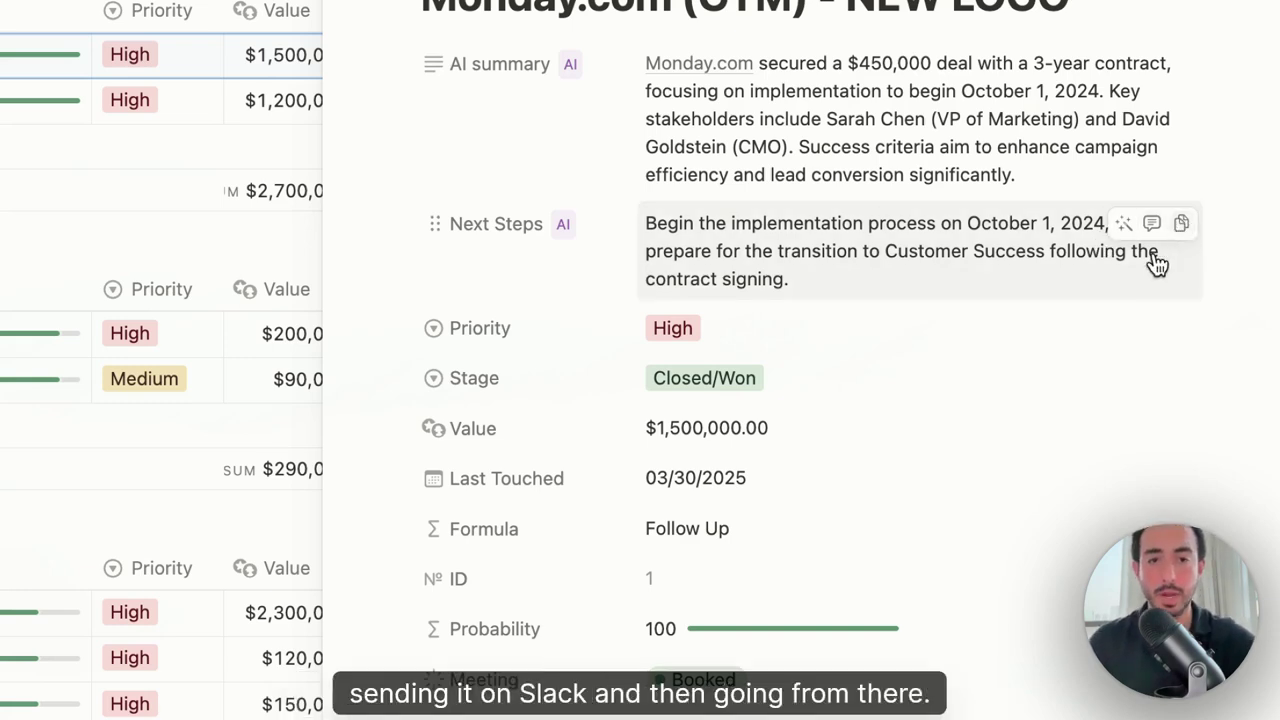
# Look over the Monday.com deal's remaining properties, and close its side peek to return to the Pipeline table.
pyautogui.scroll(-1, 1068, 549)
pyautogui.scroll(-1, 1067, 543)
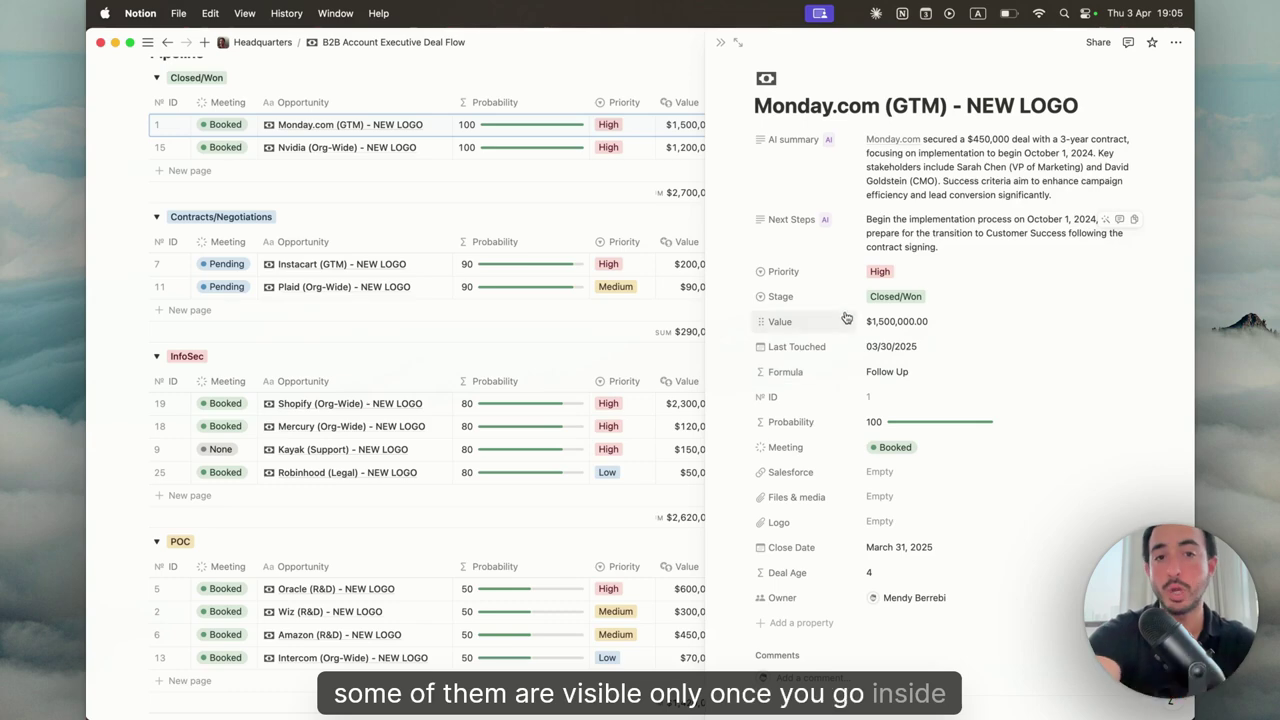
pyautogui.click(719, 45)
pyautogui.scroll(2, 400, 200)
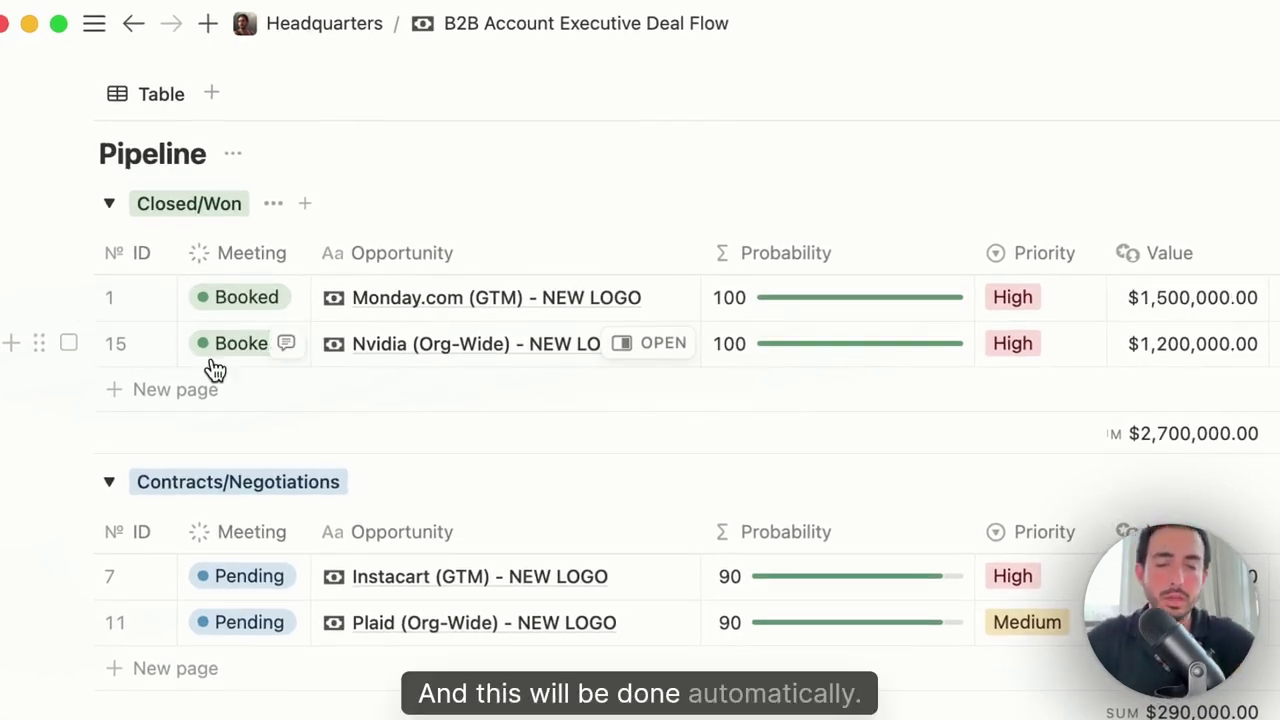
# View the available Meeting status and Priority options for the Monday.com deal without changing them.
pyautogui.click(240, 297)
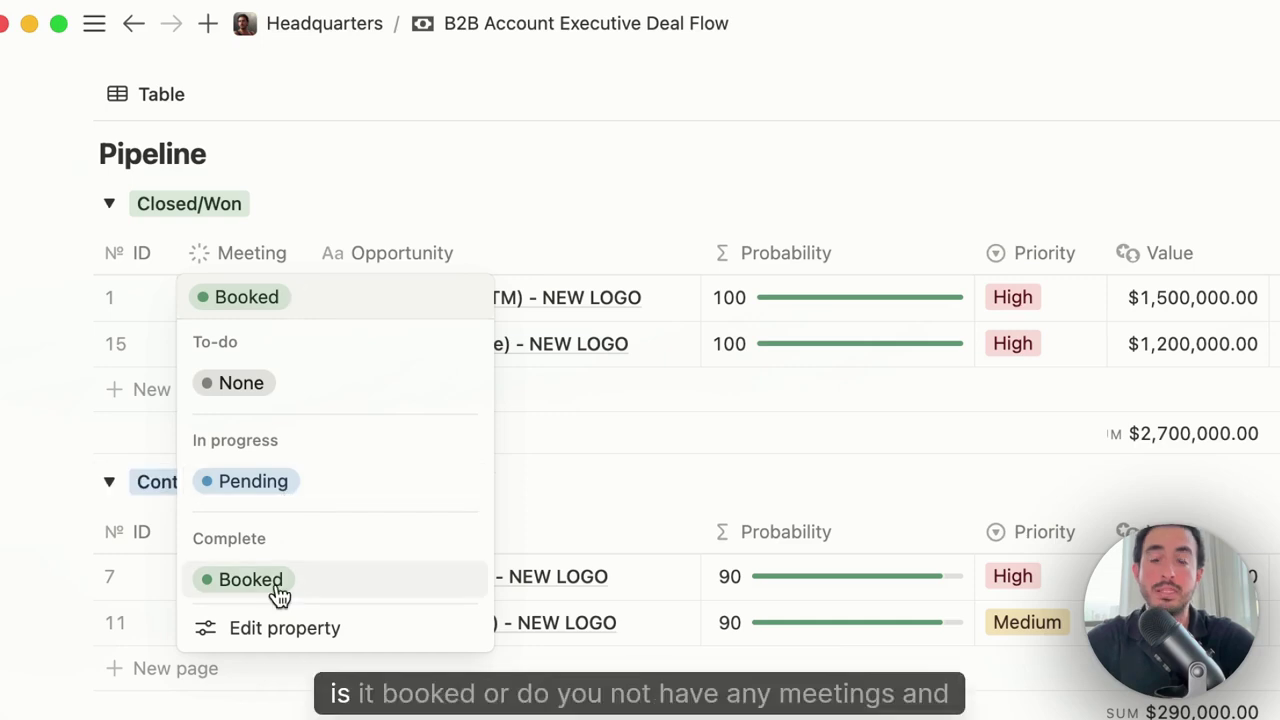
pyautogui.press('Escape')
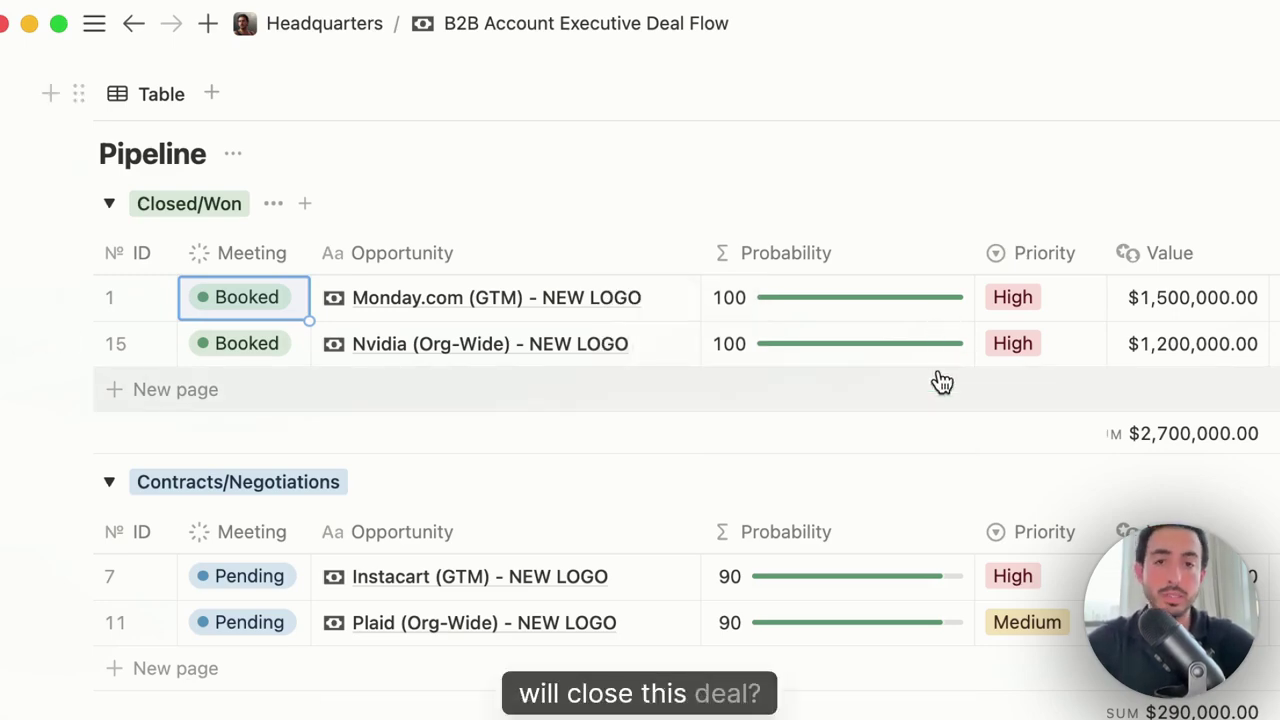
pyautogui.click(400, 196)
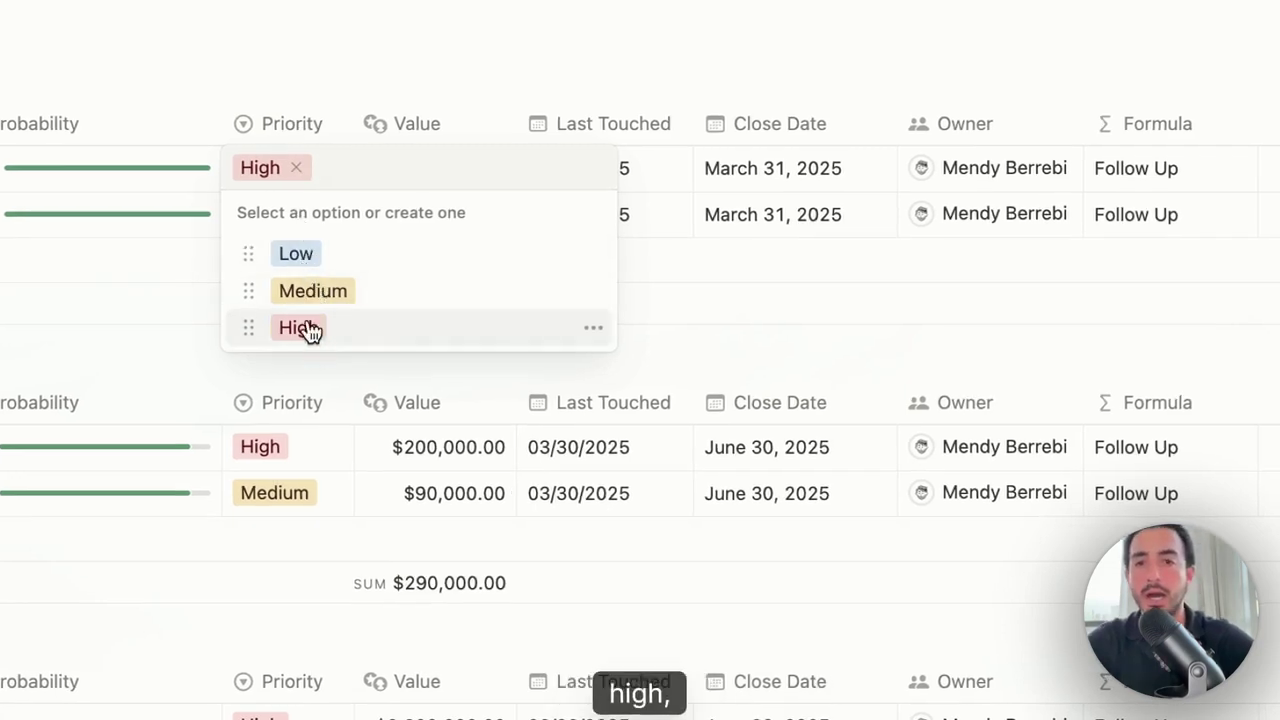
pyautogui.press('Escape')
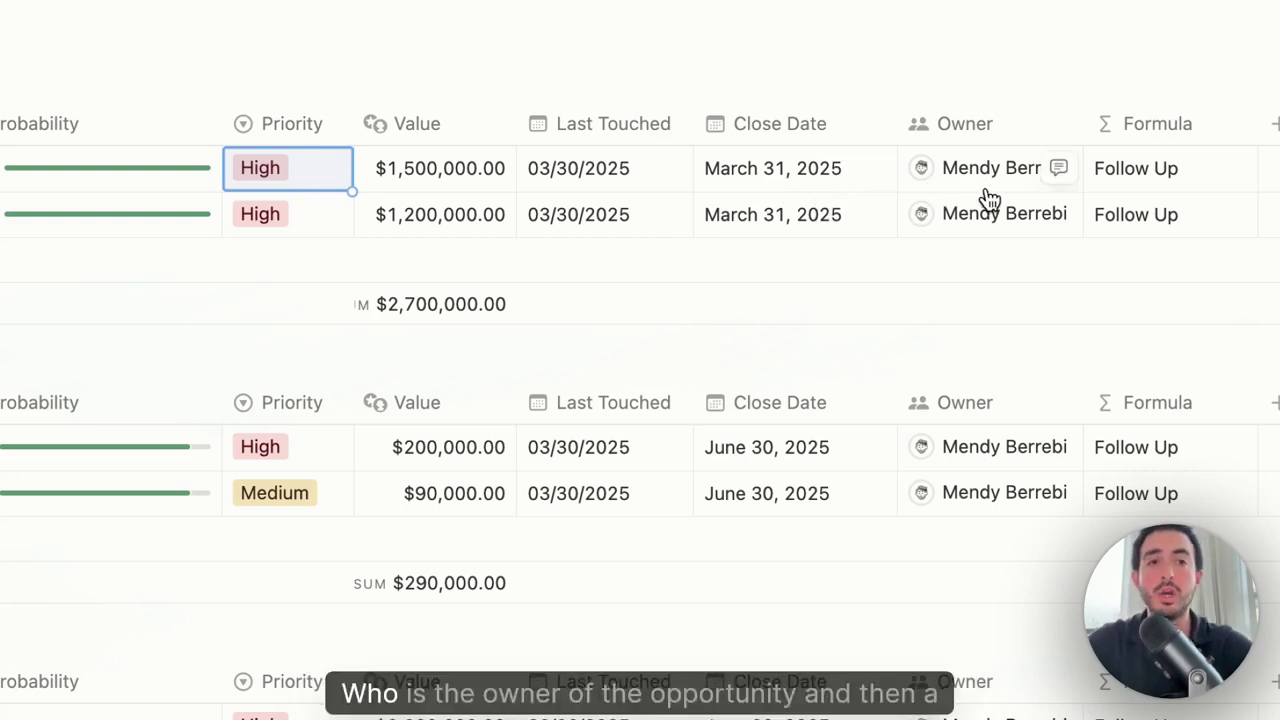
# Examine the Follow Up formula in the Monday.com deal's Formula property, including its Last Touched day threshold, and close it.
pyautogui.click(1140, 182)
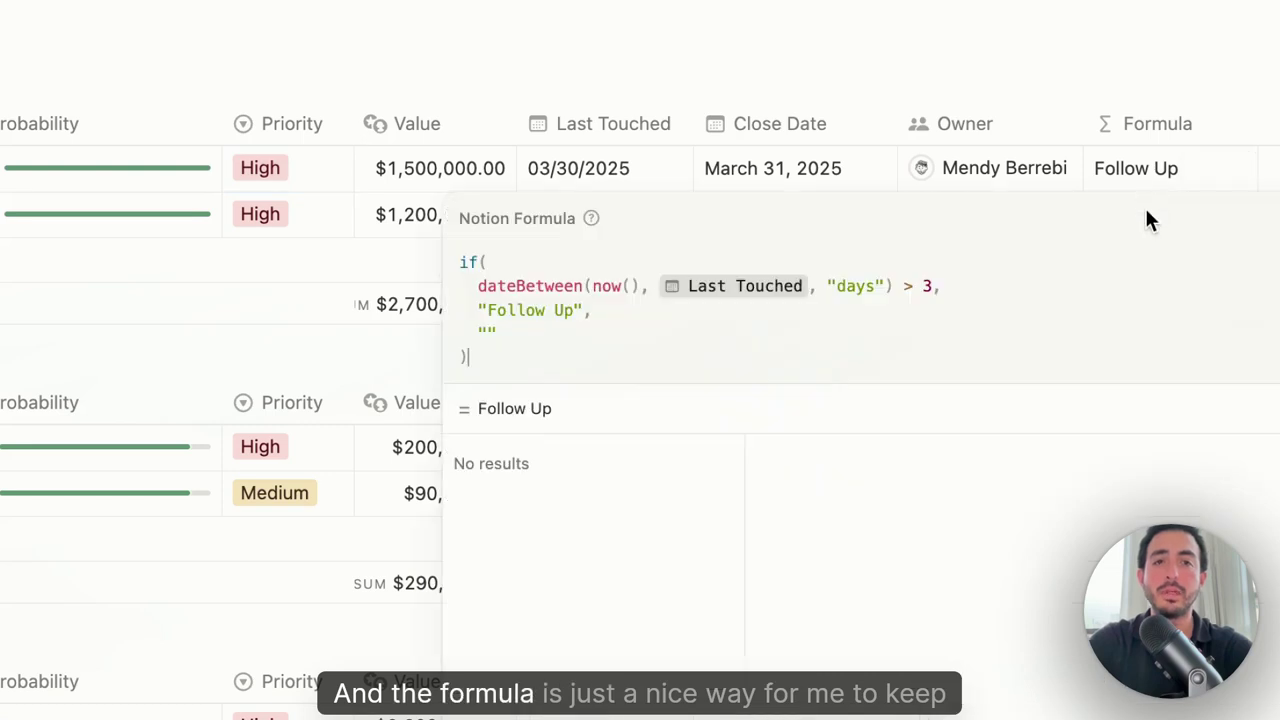
pyautogui.press('Escape')
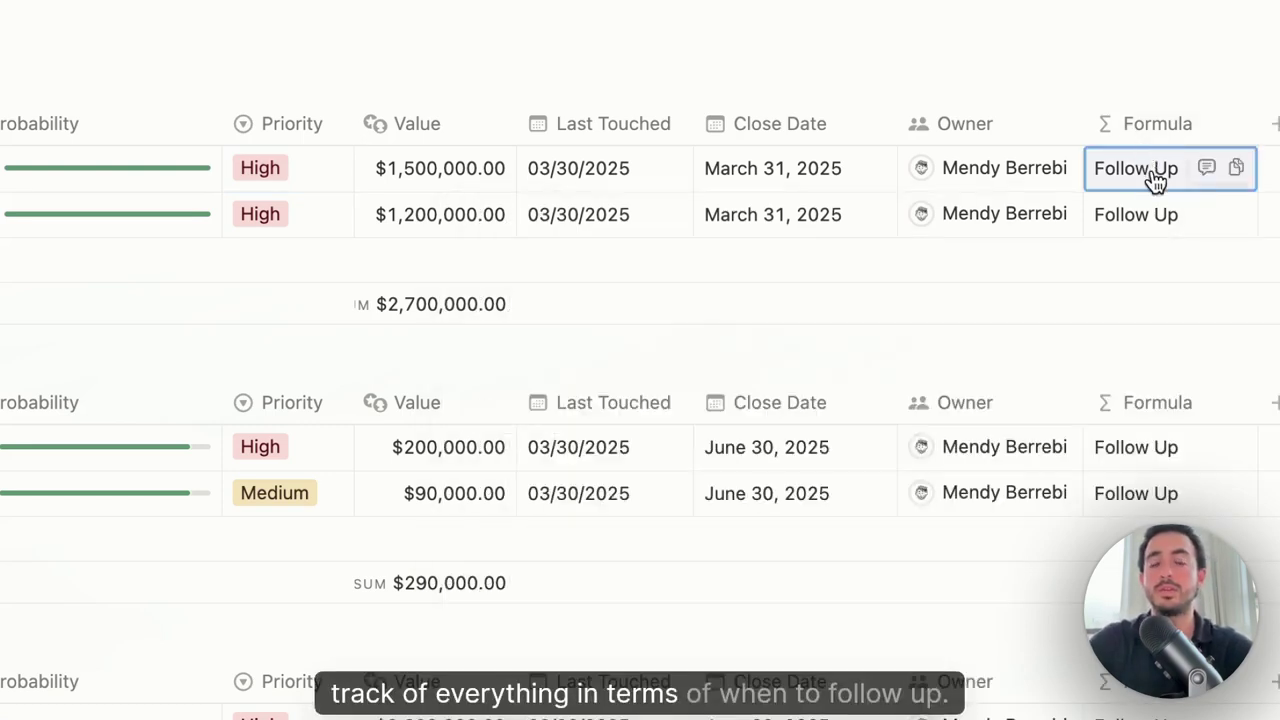
pyautogui.click(1153, 174)
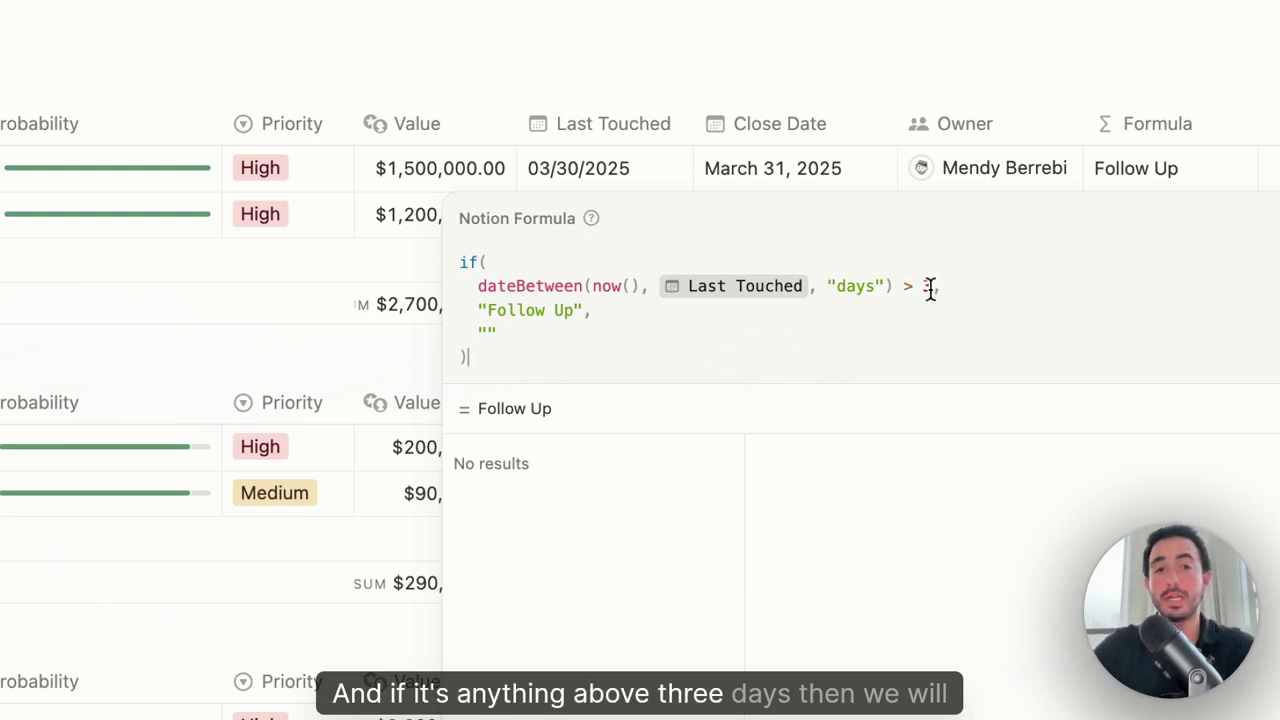
pyautogui.click(1133, 150)
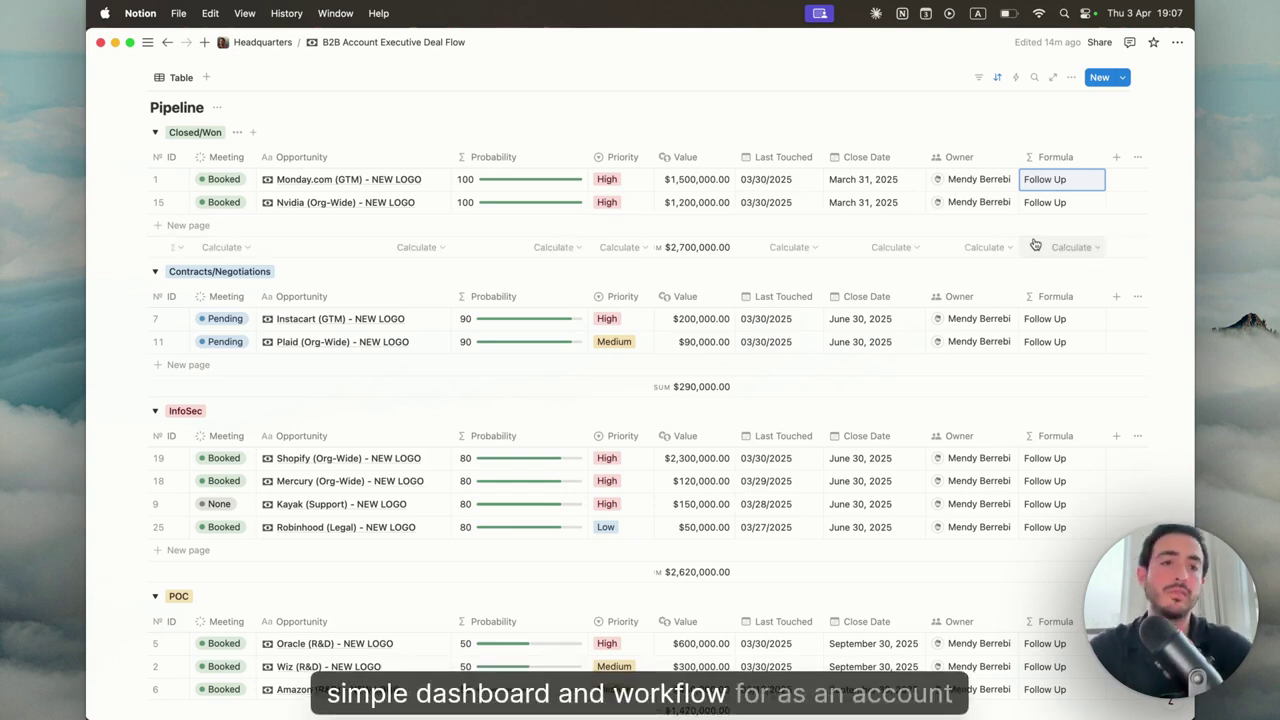
# Reopen the Monday.com (GTM) deal in side peek and examine its properties down to the Comments section.
pyautogui.scroll(1, 1035, 250)
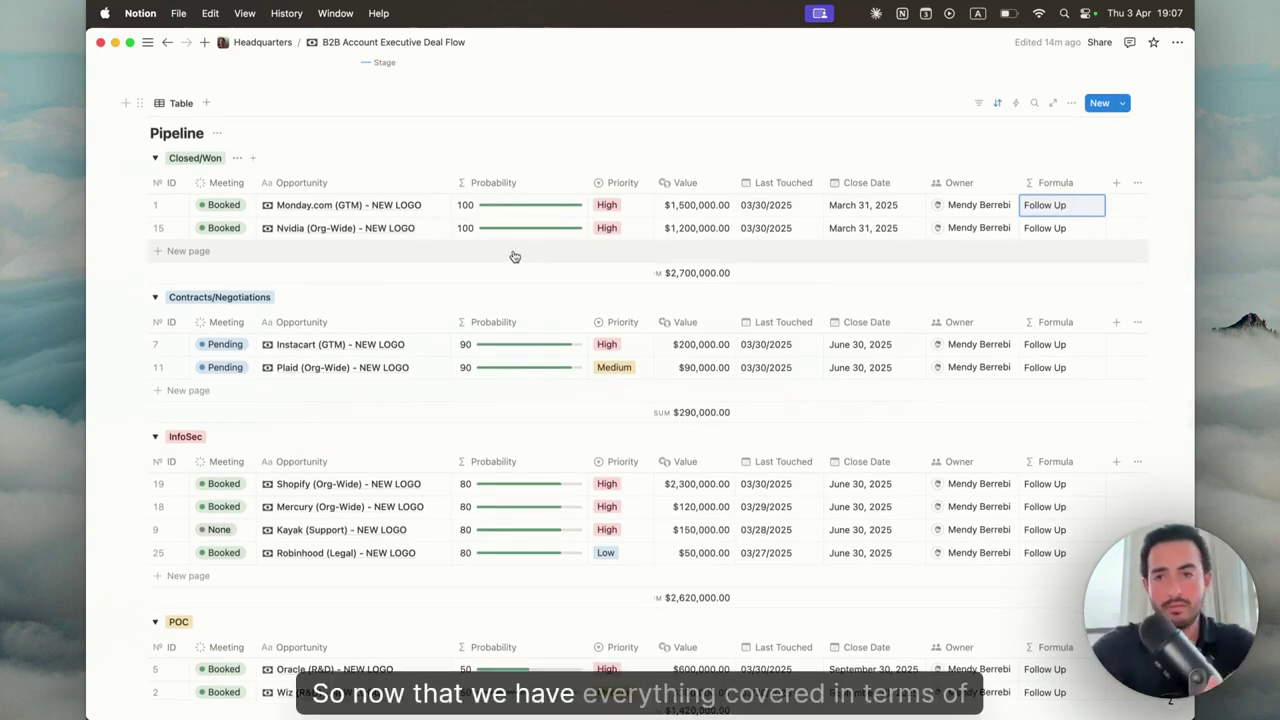
pyautogui.scroll(-1, 514, 257)
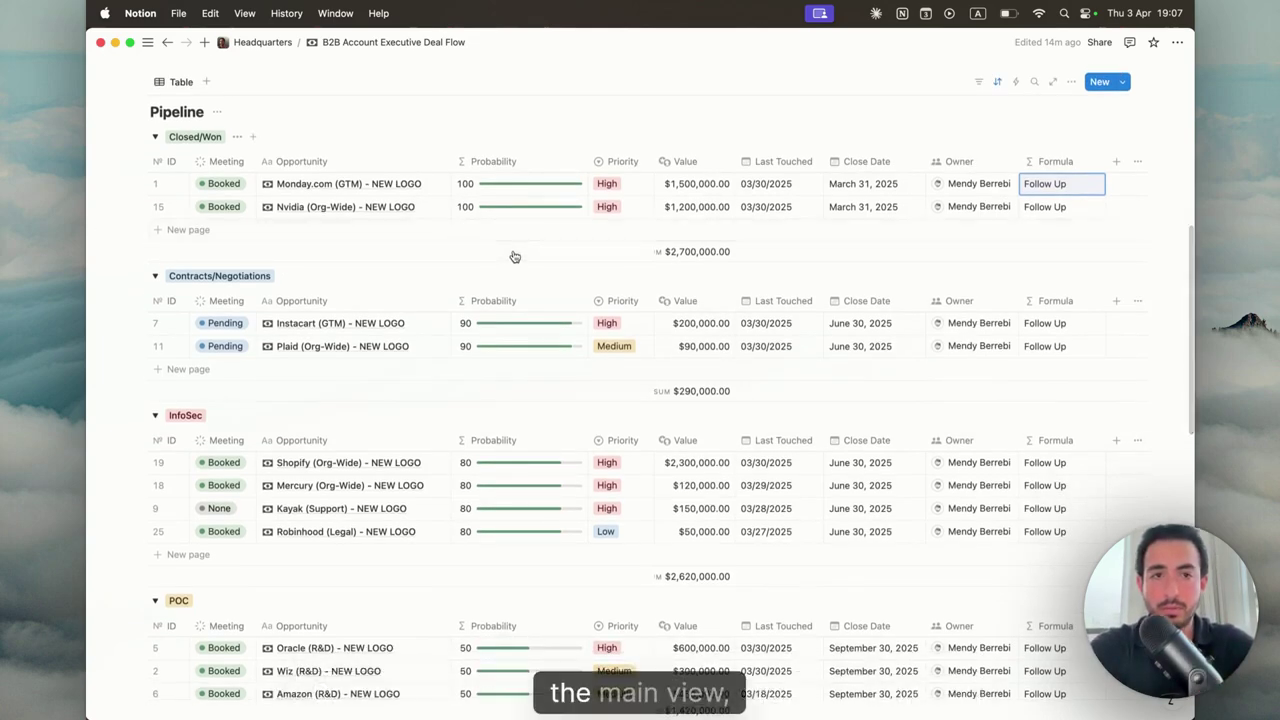
pyautogui.click(423, 184)
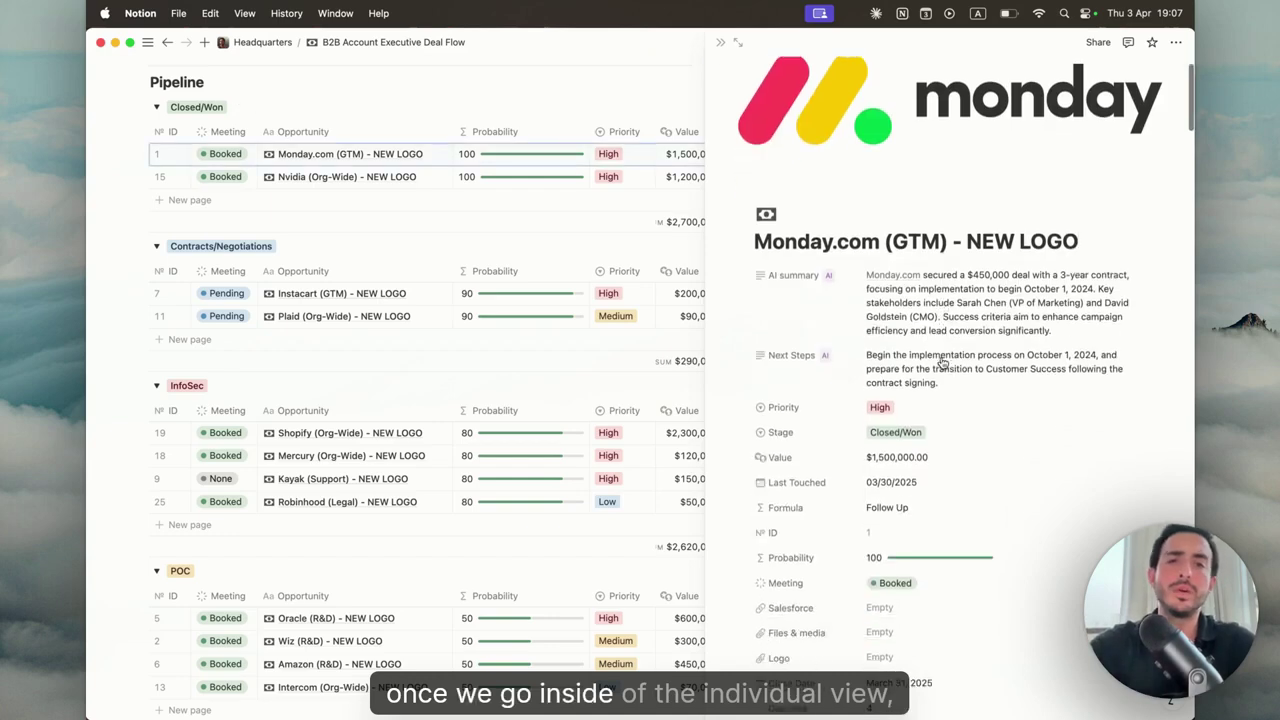
pyautogui.scroll(-5, 942, 363)
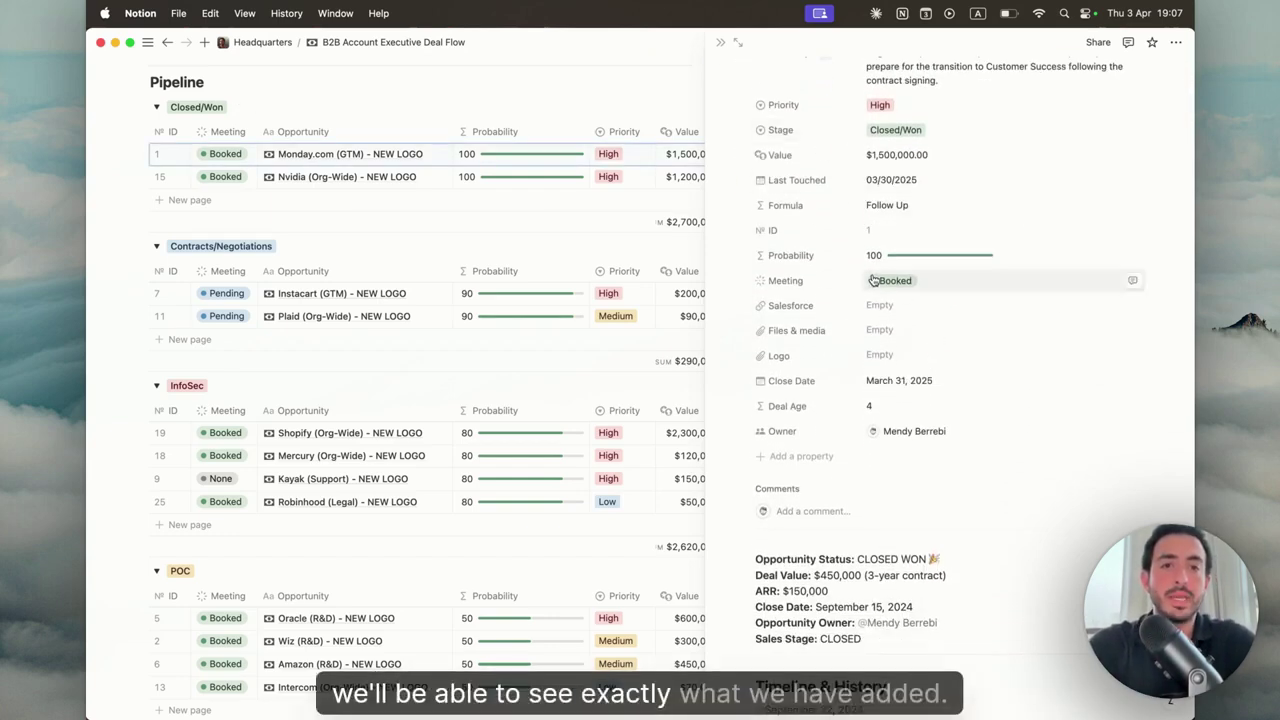
pyautogui.scroll(-2, 860, 295)
pyautogui.scroll(-1, 853, 306)
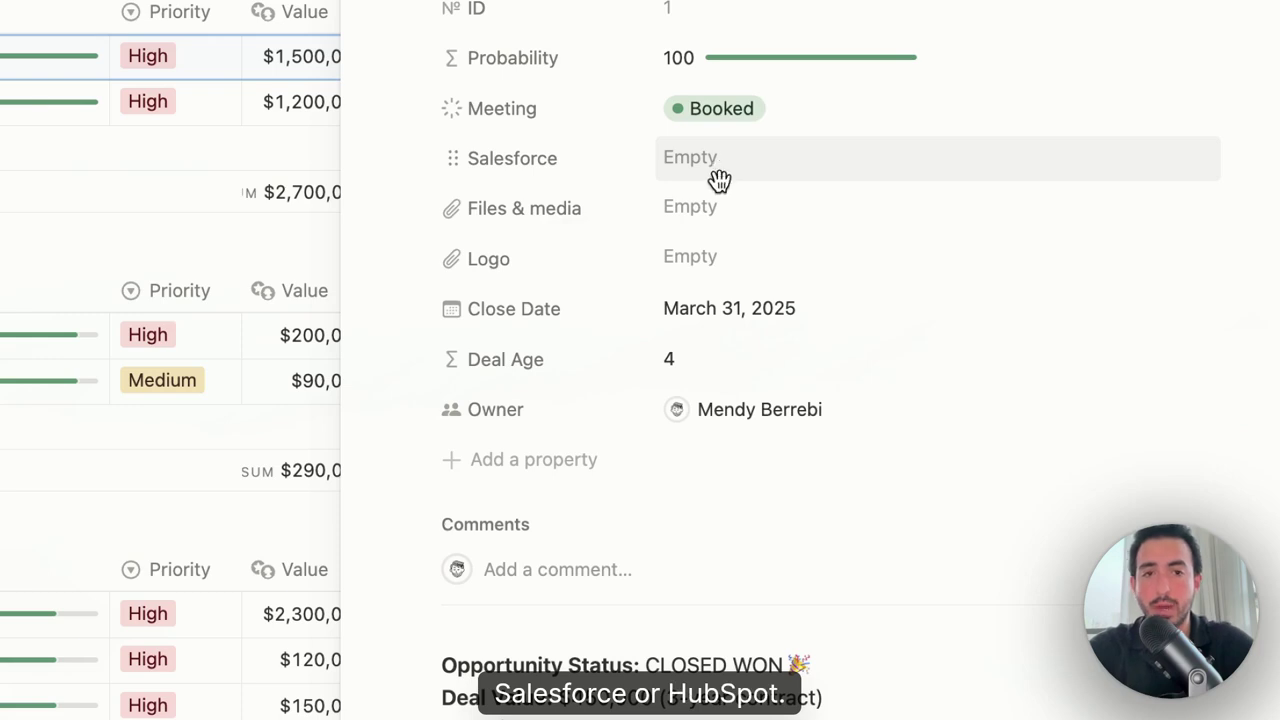
# View the file upload options of the deal's Files & media and Logo properties, and close them without adding anything.
pyautogui.click(715, 215)
pyautogui.click(756, 210)
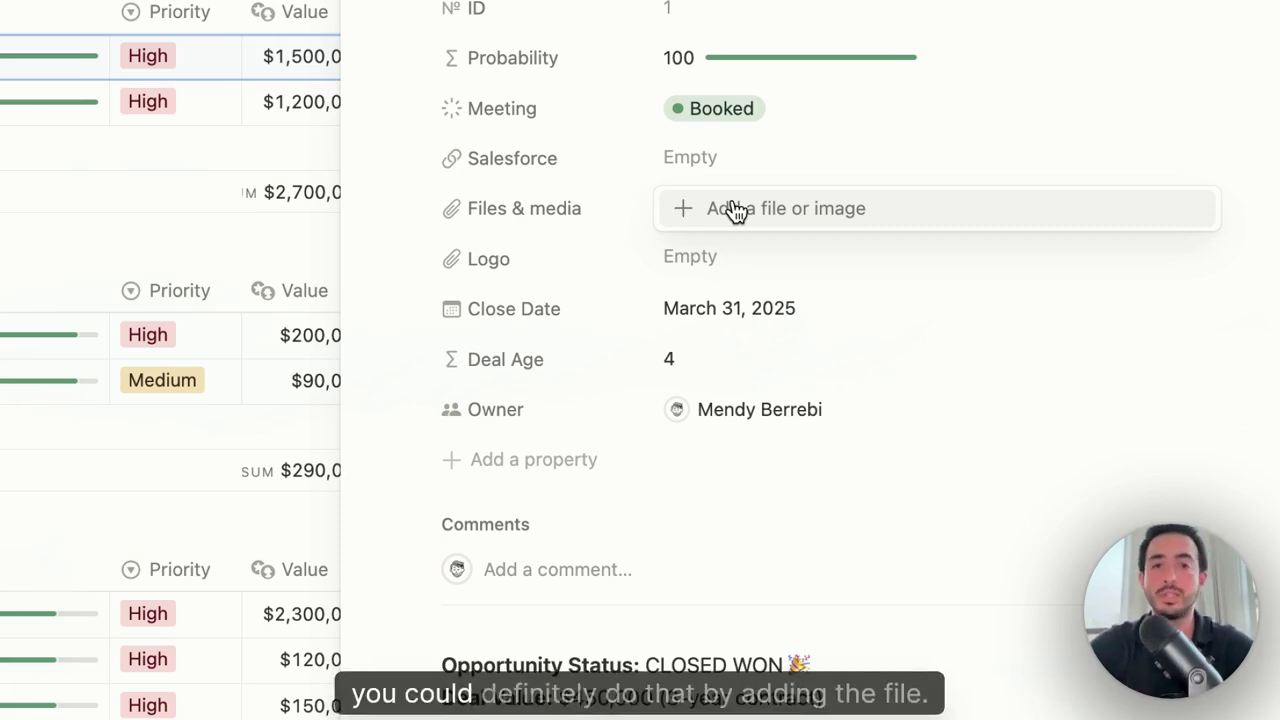
pyautogui.click(717, 262)
pyautogui.press('Escape')
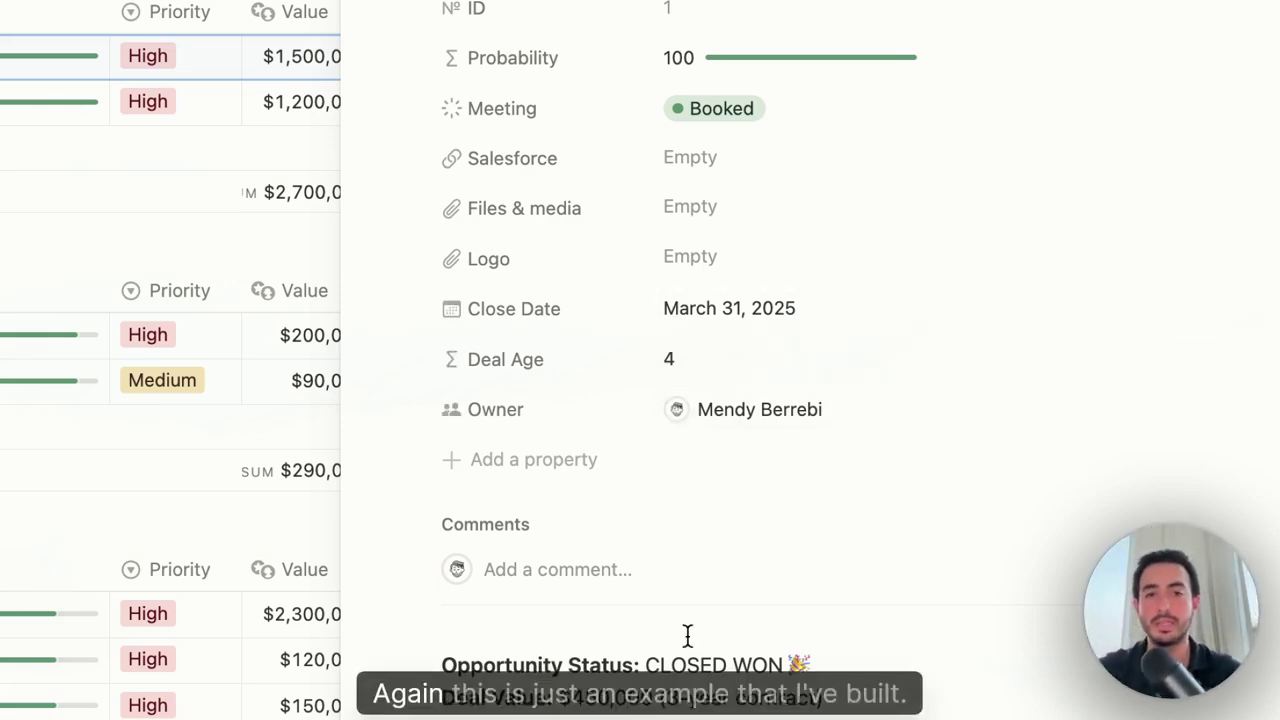
# Examine the dated activity timeline in the Monday.com deal's page body, including one entry's date options, and return to its properties.
pyautogui.scroll(1, 830, 360)
pyautogui.scroll(-10, 830, 360)
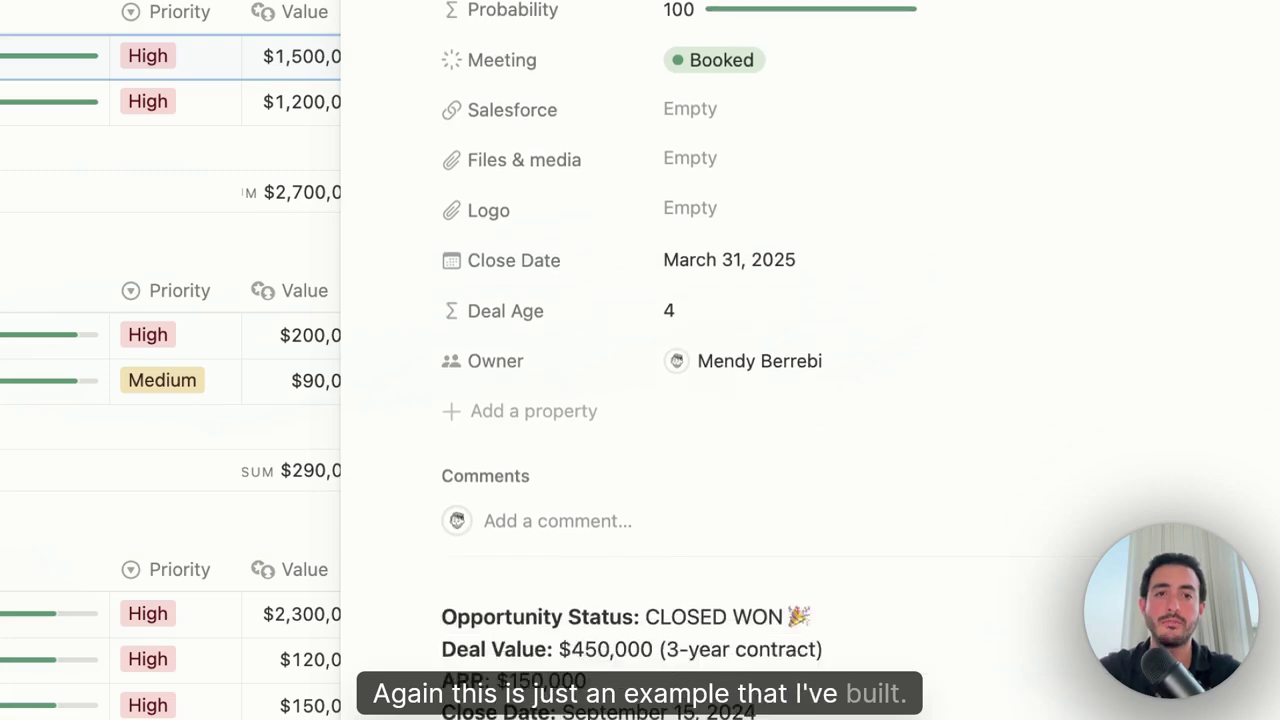
pyautogui.scroll(-10, 830, 360)
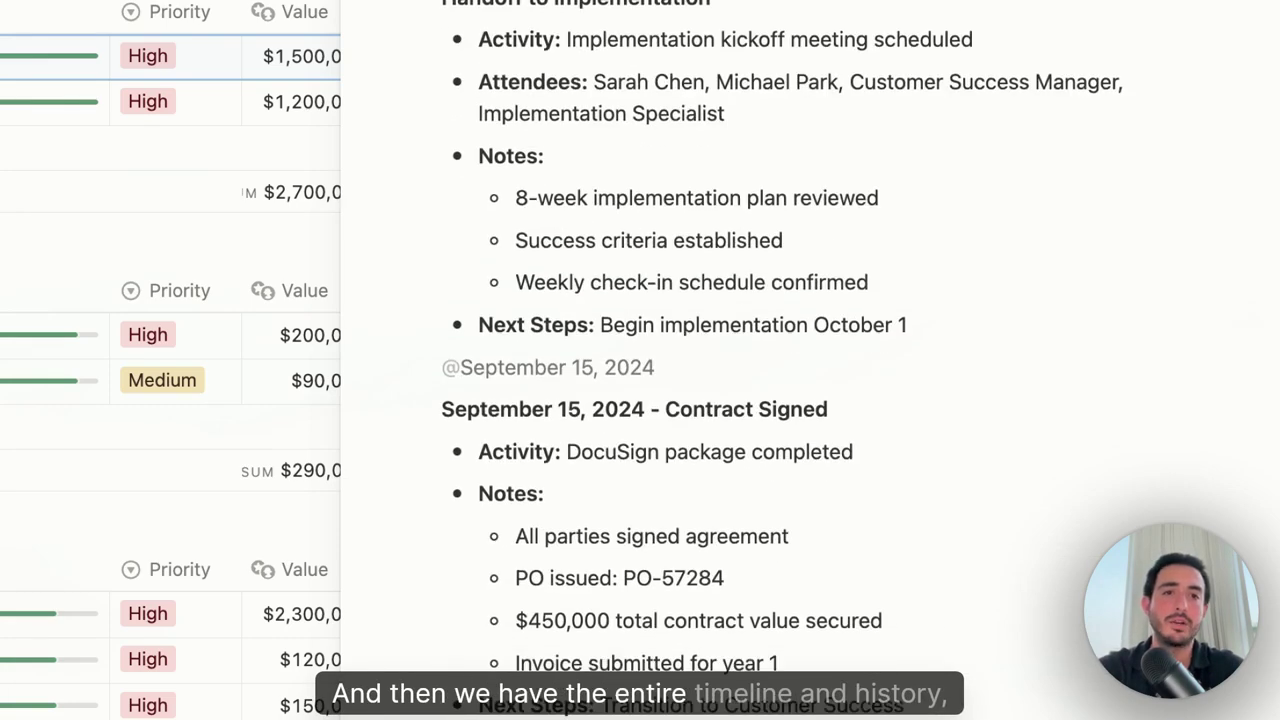
pyautogui.scroll(-3, 538, 274)
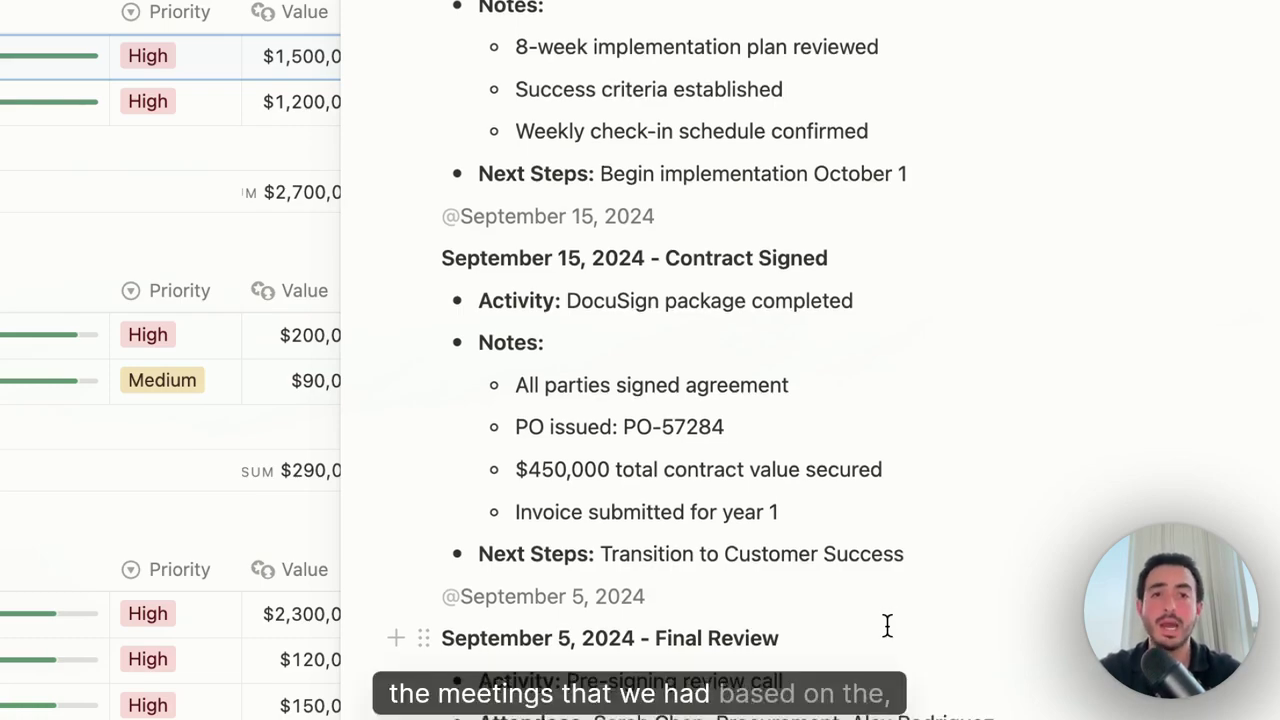
pyautogui.scroll(-9, 585, 190)
pyautogui.click(557, 157)
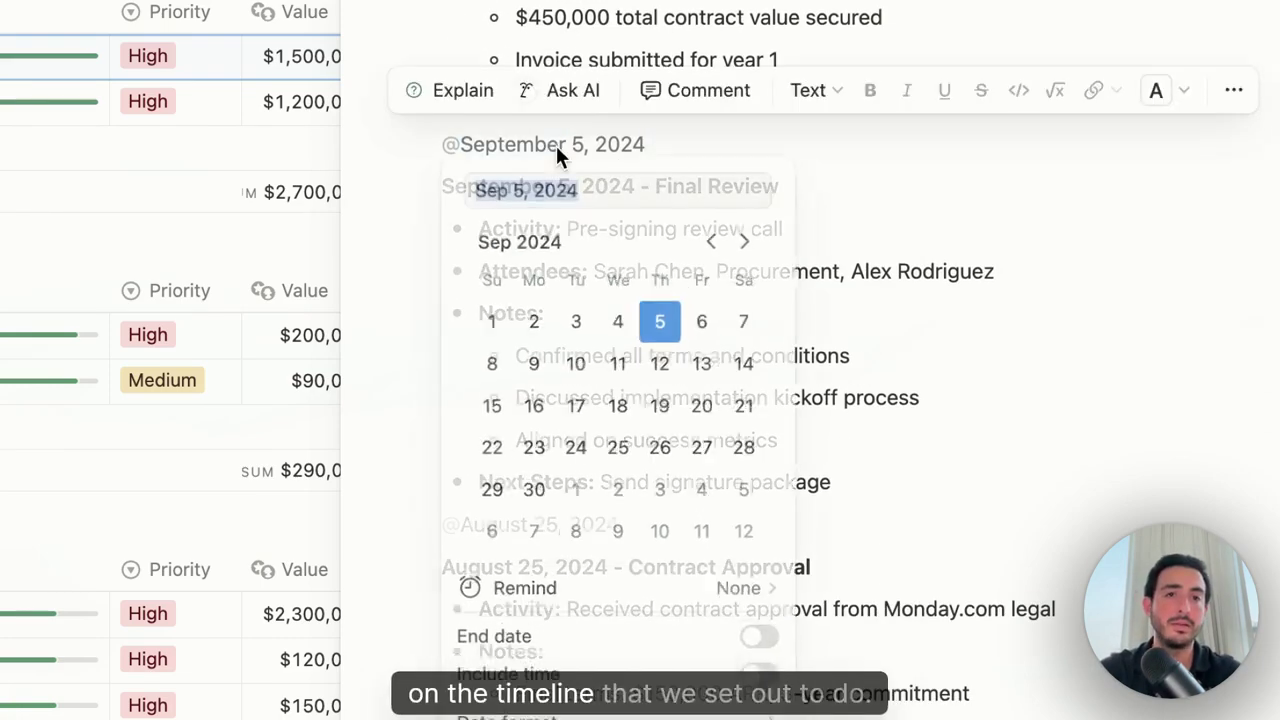
pyautogui.click(923, 400)
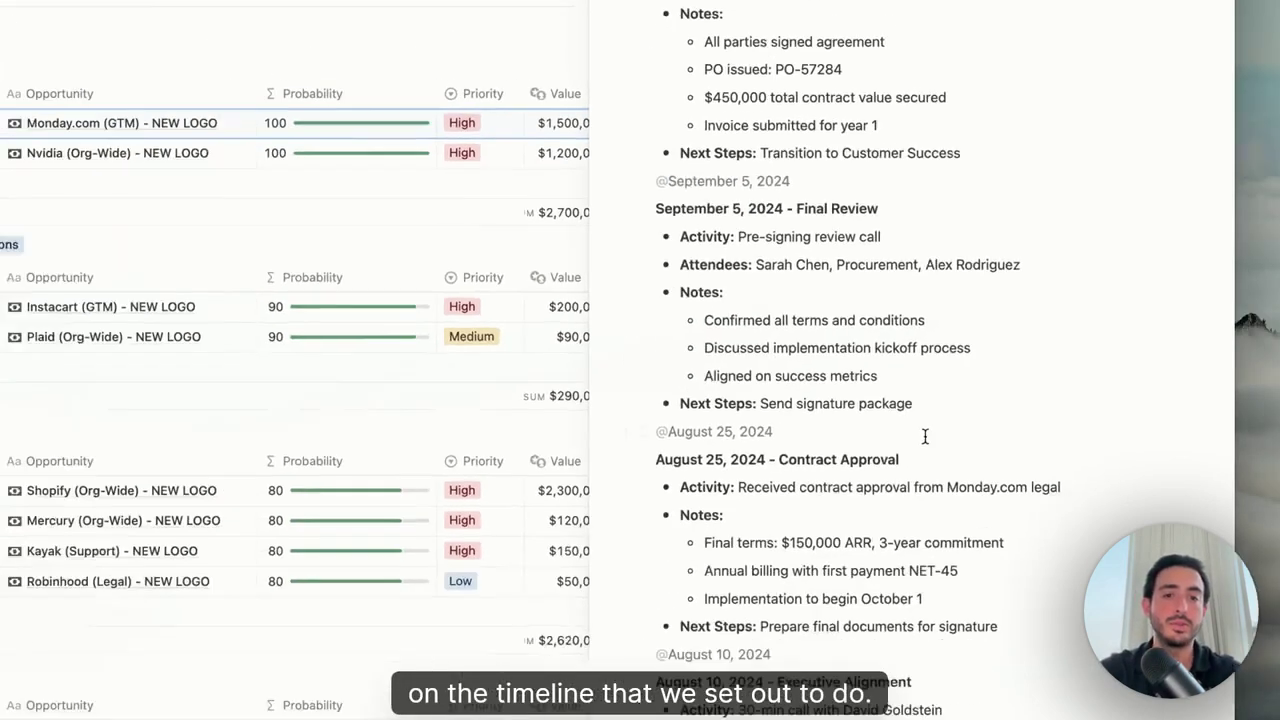
pyautogui.scroll(-15, 925, 436)
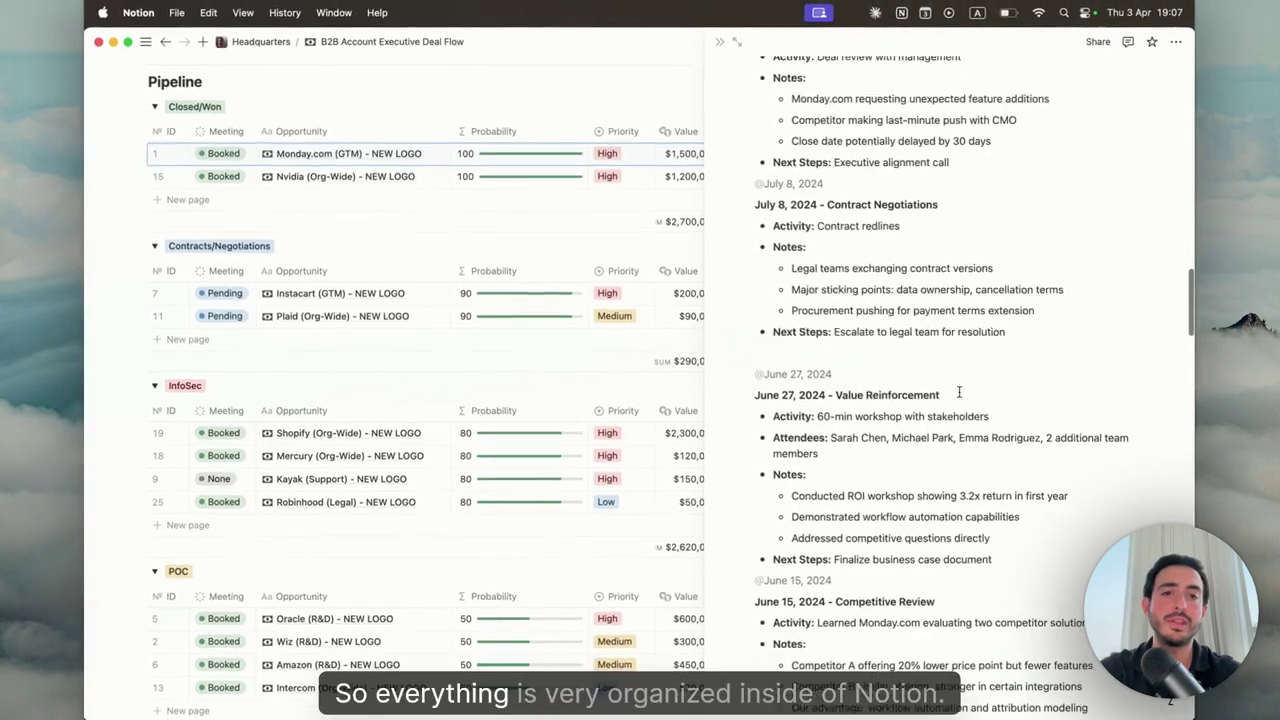
pyautogui.scroll(-20, 959, 392)
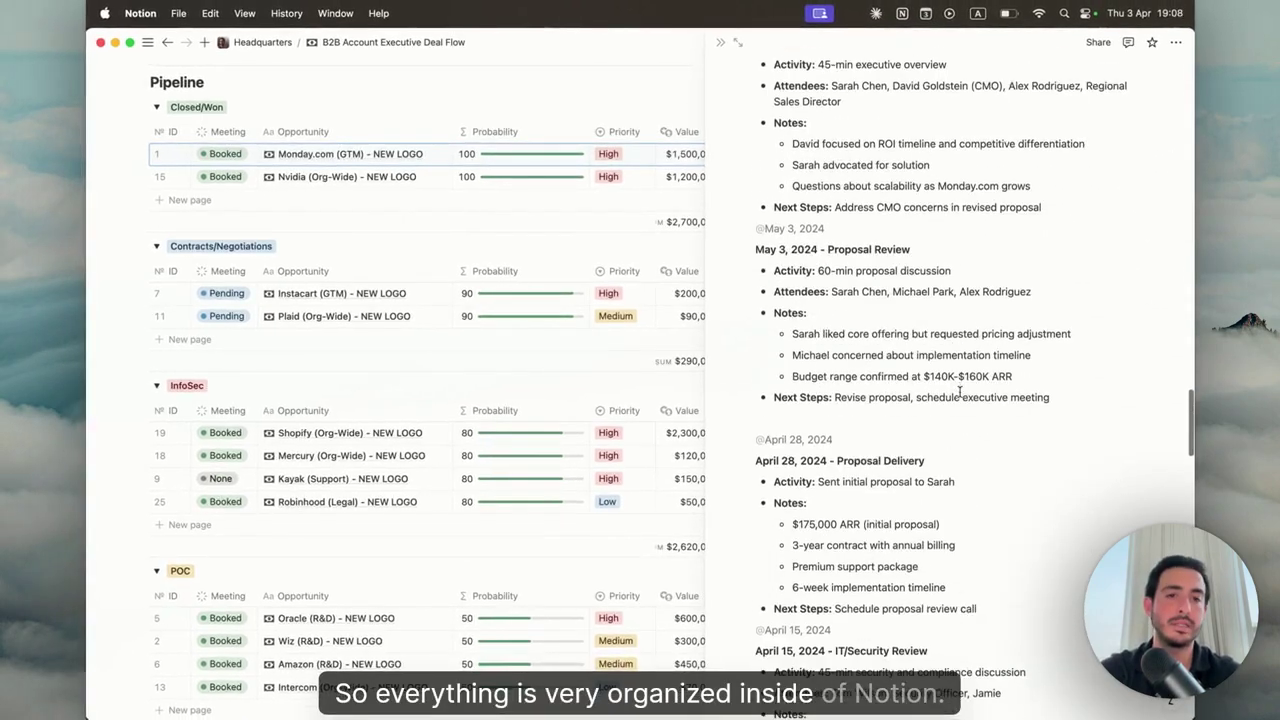
pyautogui.scroll(18, 959, 392)
pyautogui.scroll(20, 959, 392)
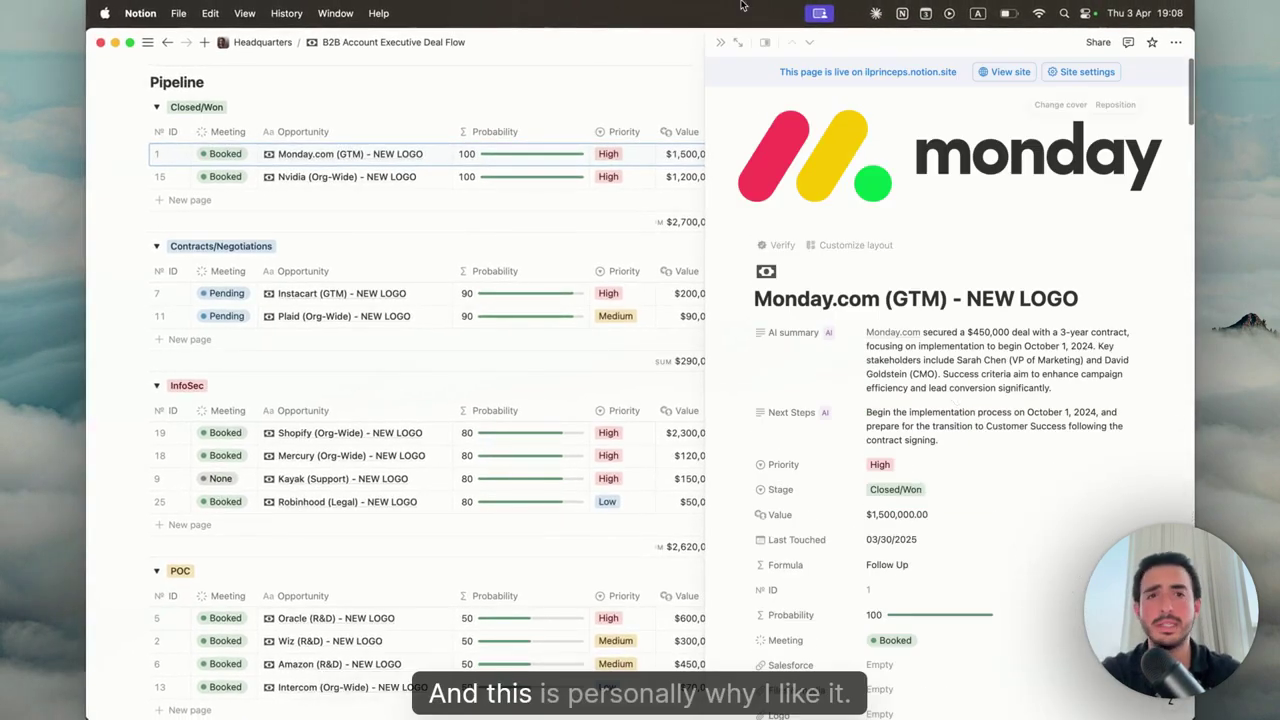
# Close the Monday.com deal's side peek and view the dashboard's charts above the Pipeline table.
pyautogui.click(717, 48)
pyautogui.scroll(6, 597, 356)
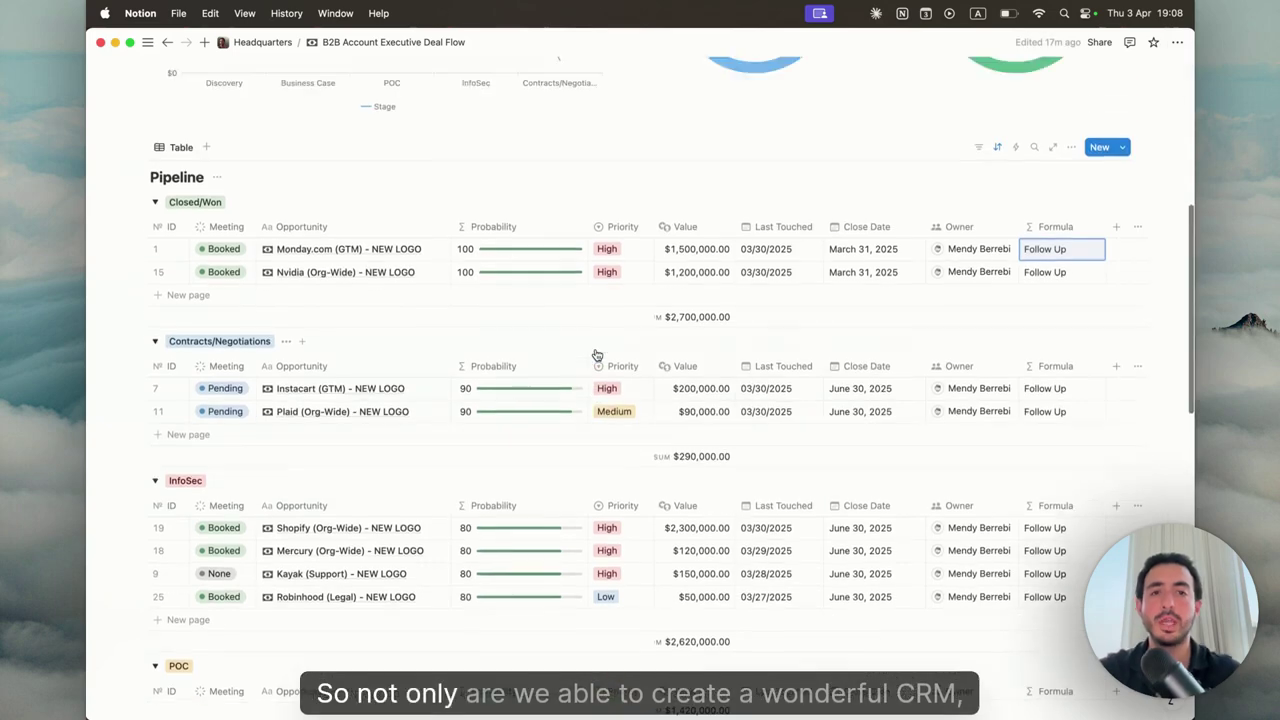
pyautogui.scroll(2, 597, 356)
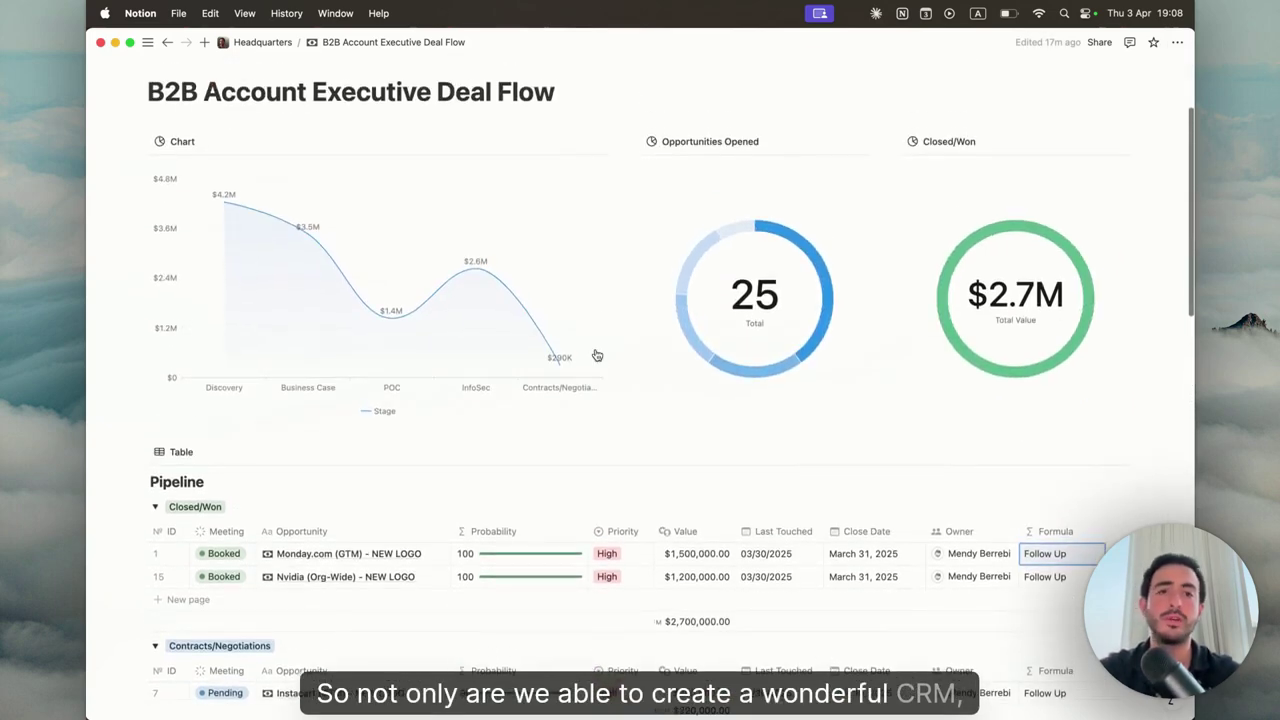
# Add a new deal named "Celonis (R&D) - NEW LOGO" to the Discovery group and open it in side peek.
pyautogui.scroll(-10, 597, 356)
pyautogui.scroll(-10, 597, 356)
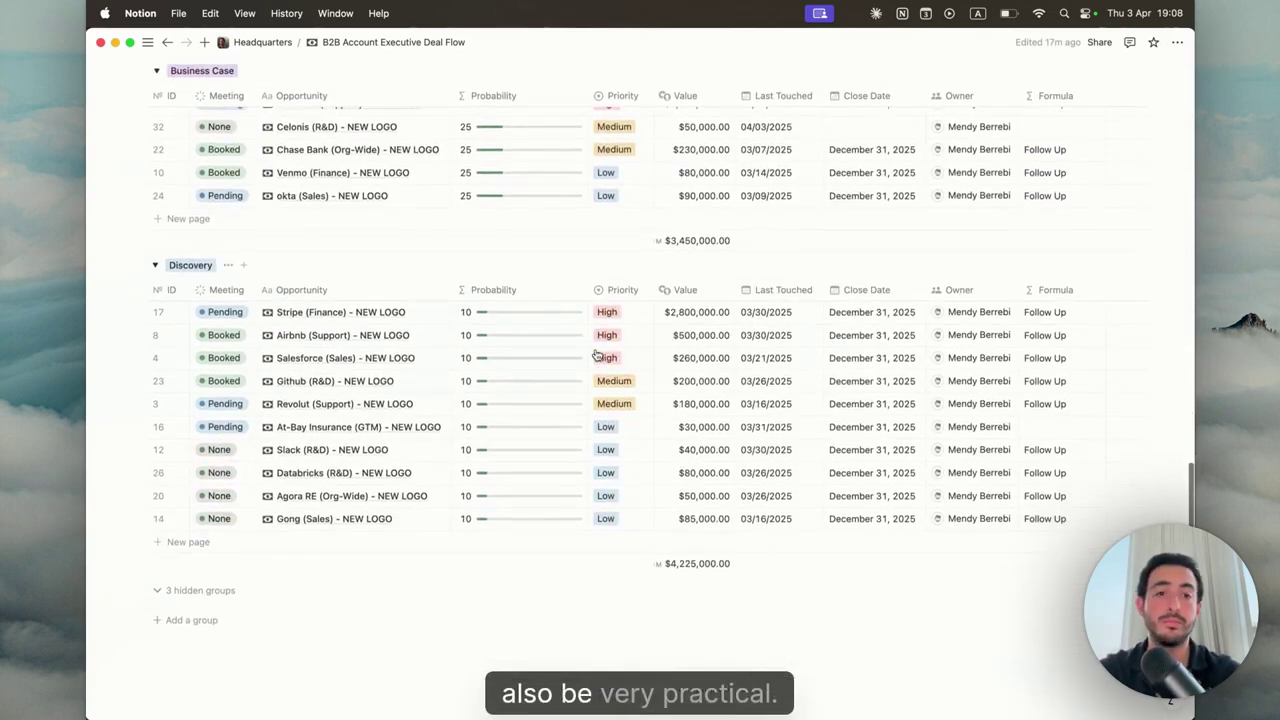
pyautogui.click(285, 494)
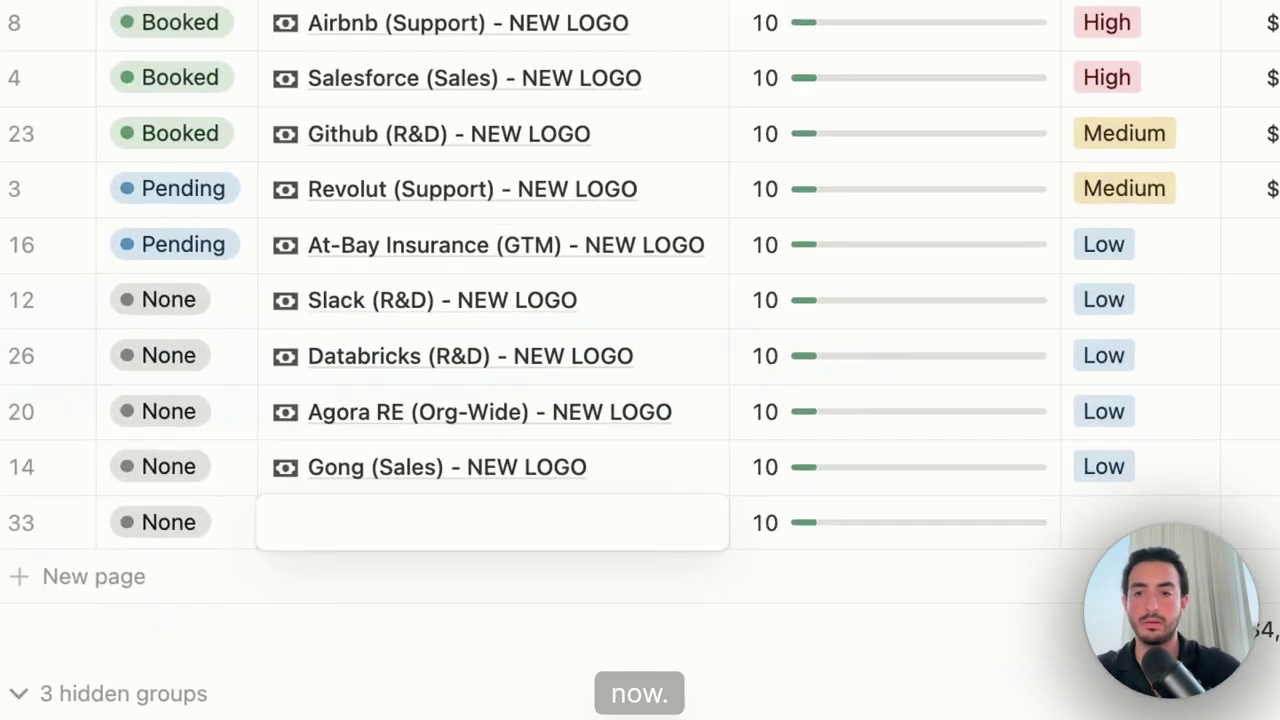
pyautogui.write('Ceon')
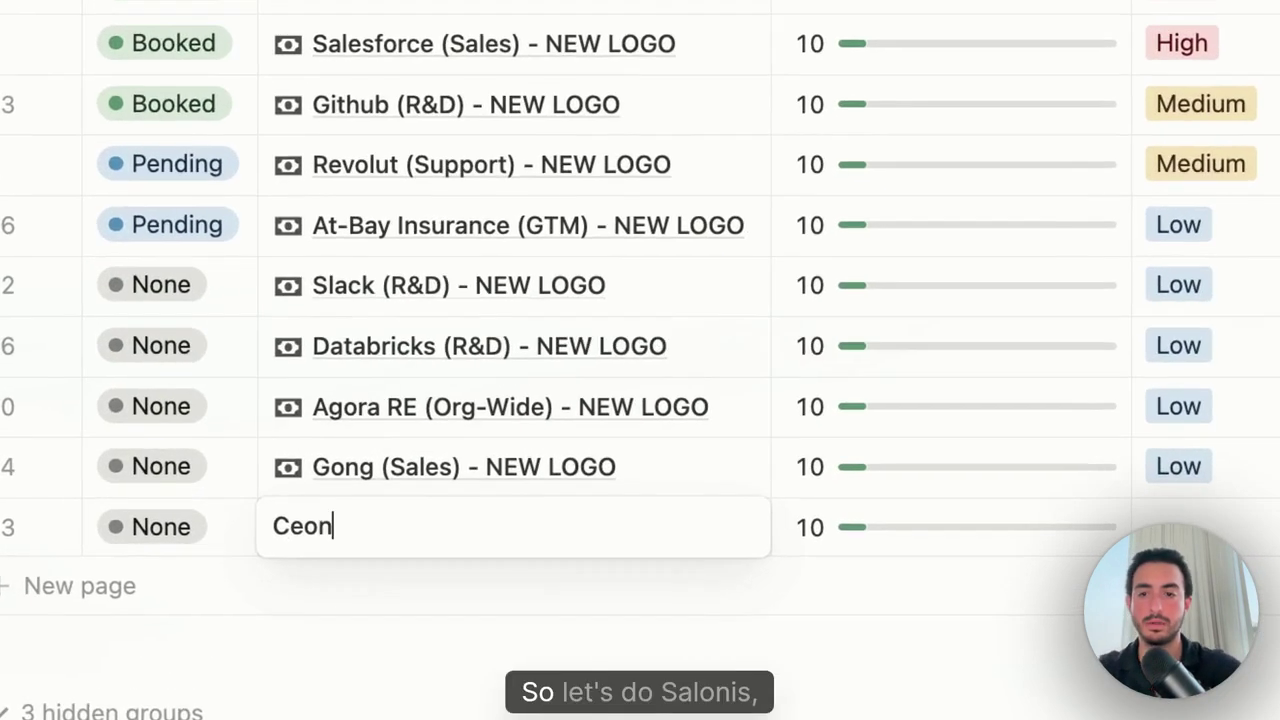
pyautogui.press('BackSpace')
pyautogui.press('BackSpace')
pyautogui.write('lon')
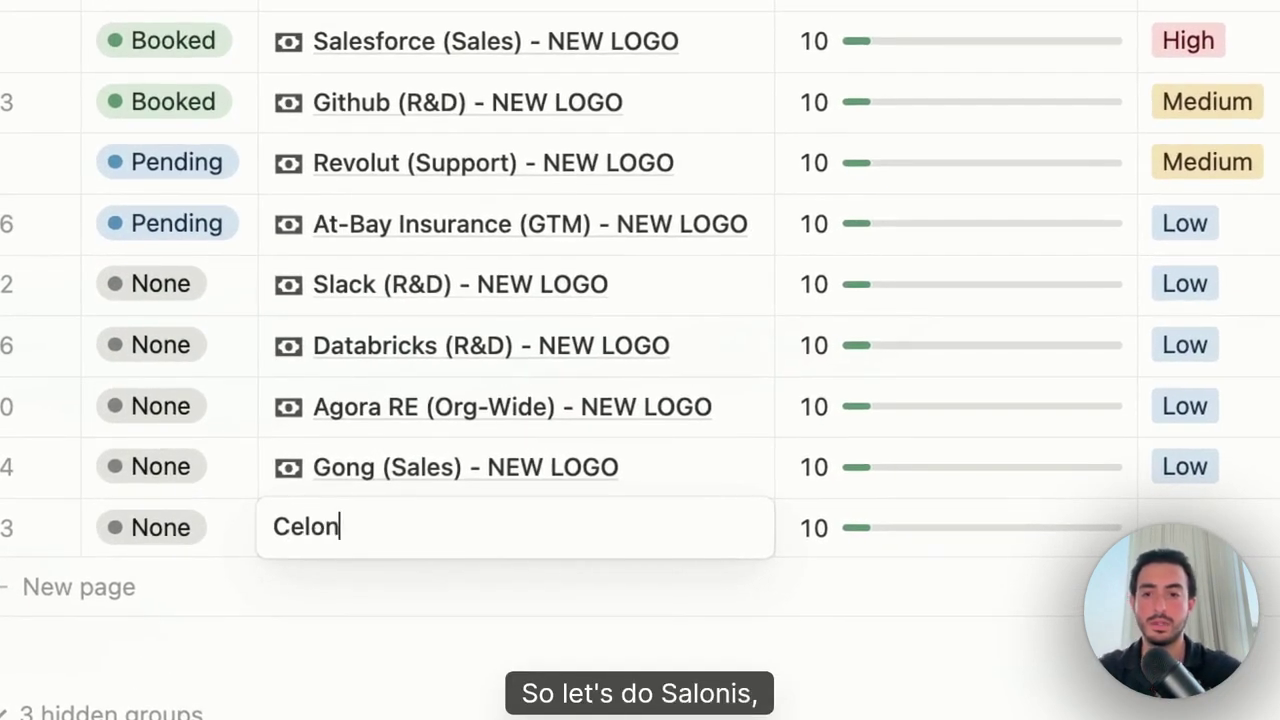
pyautogui.write('is (')
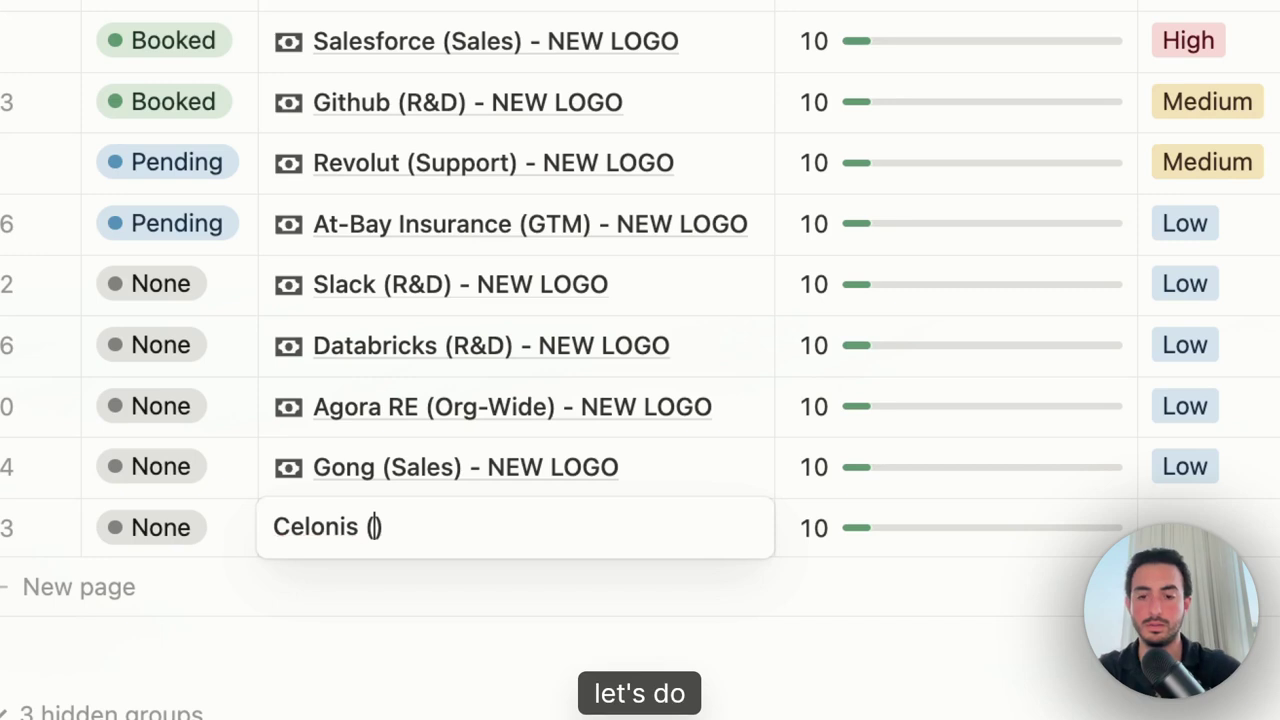
pyautogui.write('R&D)')
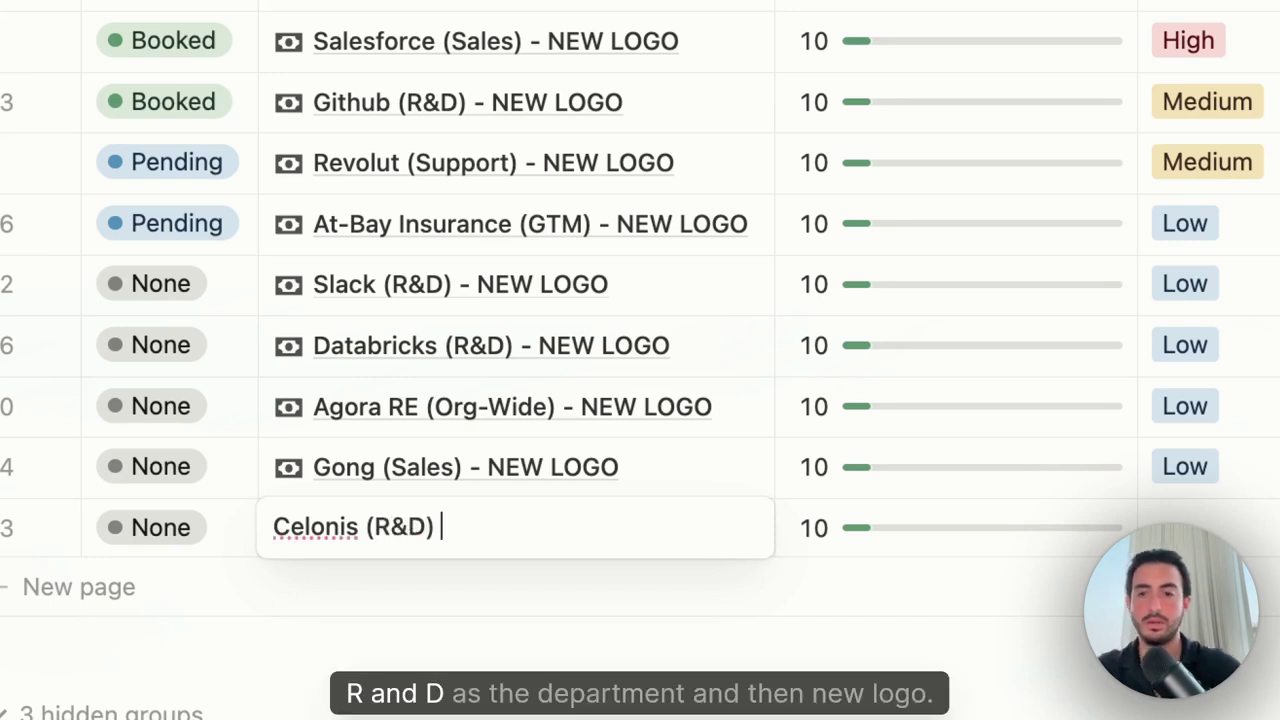
pyautogui.write(' - NEW LOG')
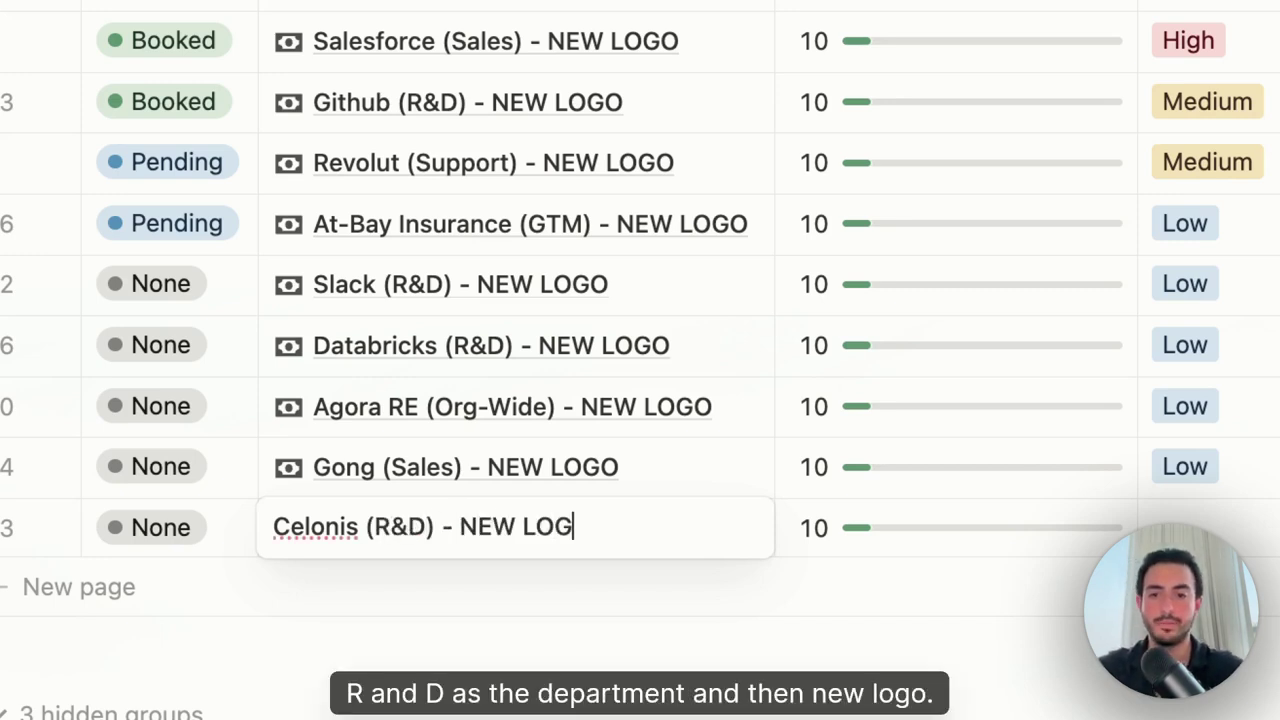
pyautogui.write('O')
pyautogui.press('Escape')
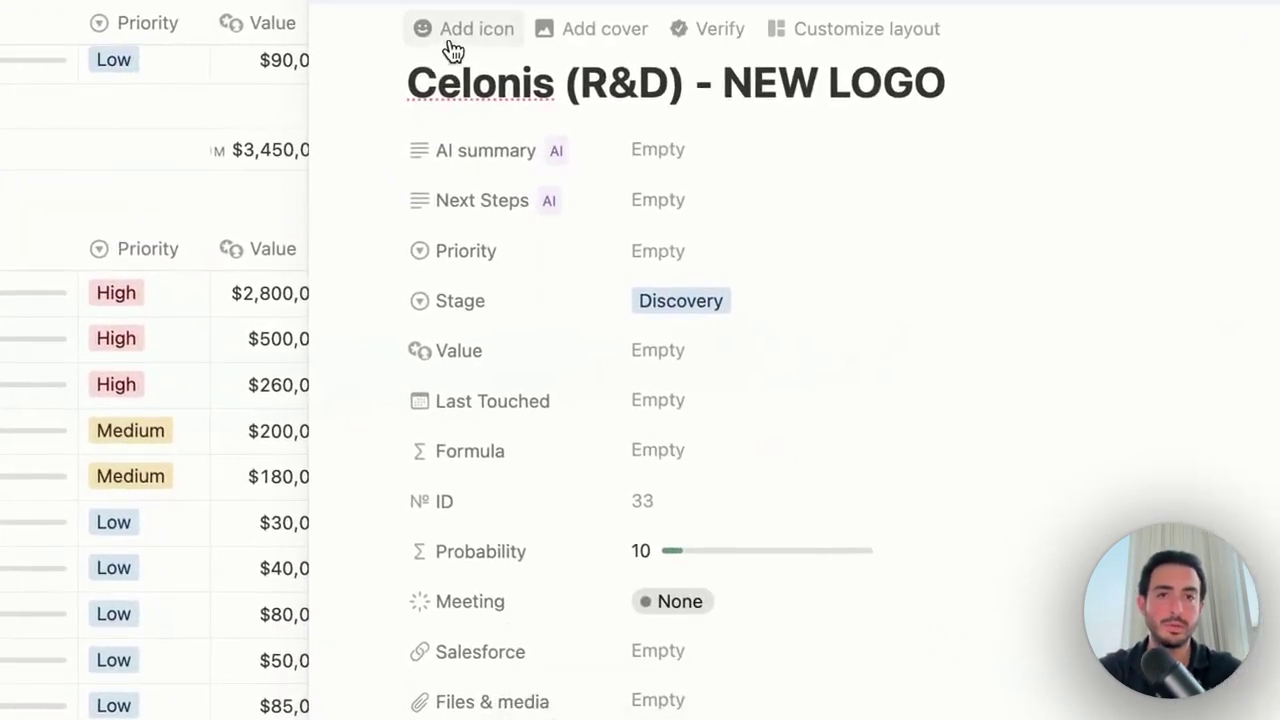
# Give the Celonis deal page the cash banknote icon from the recently used icons.
pyautogui.click(453, 50)
pyautogui.click(283, 147)
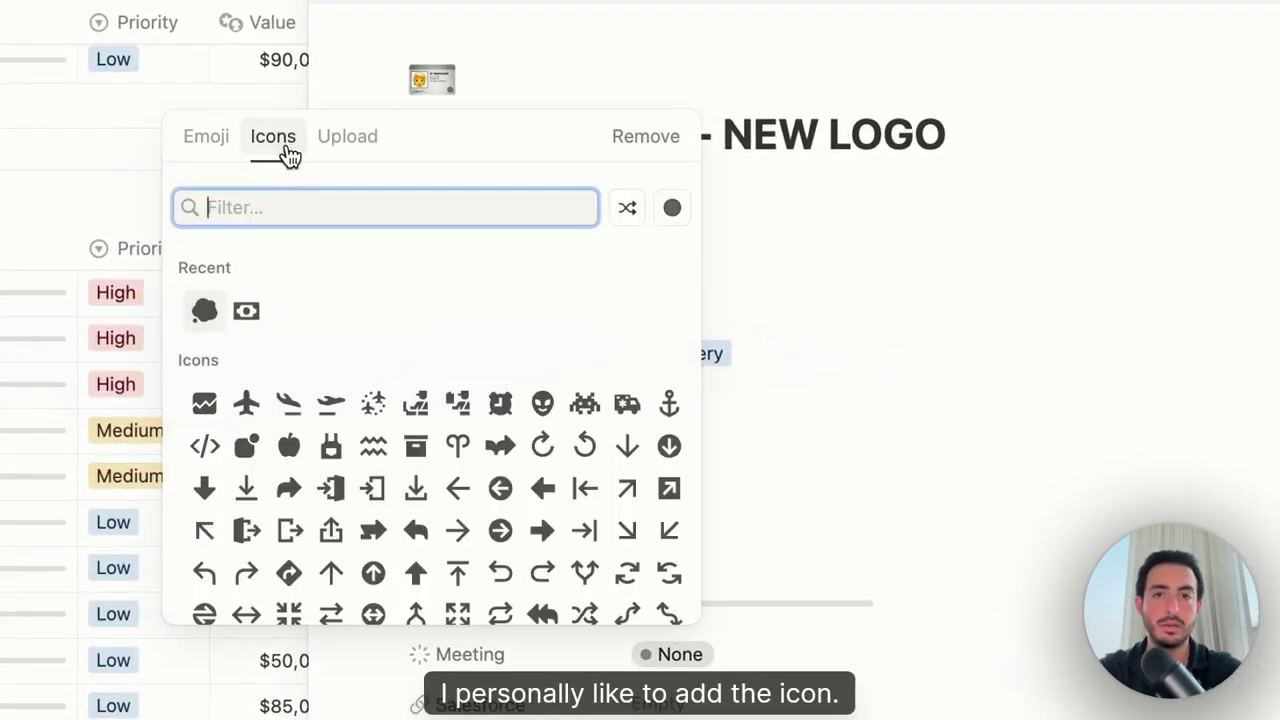
pyautogui.click(245, 312)
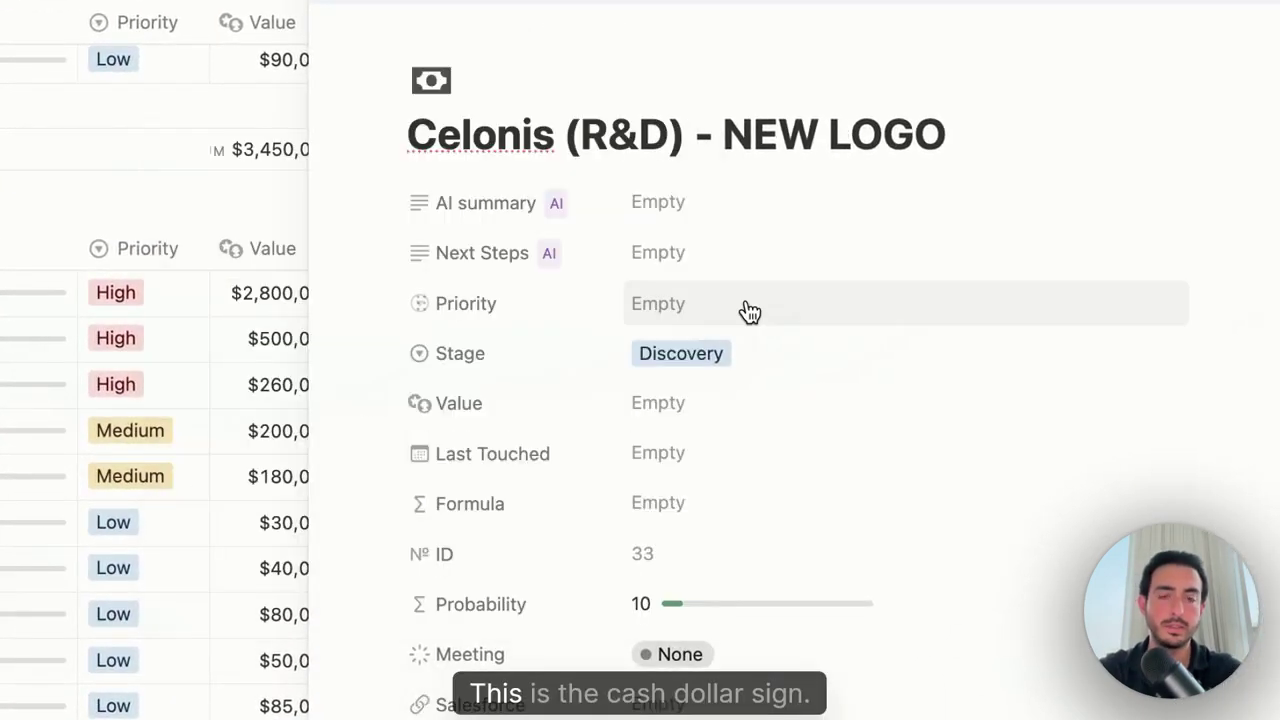
# Set the Celonis deal's Priority to Medium and its Value to $50,000.
pyautogui.click(671, 318)
pyautogui.click(740, 430)
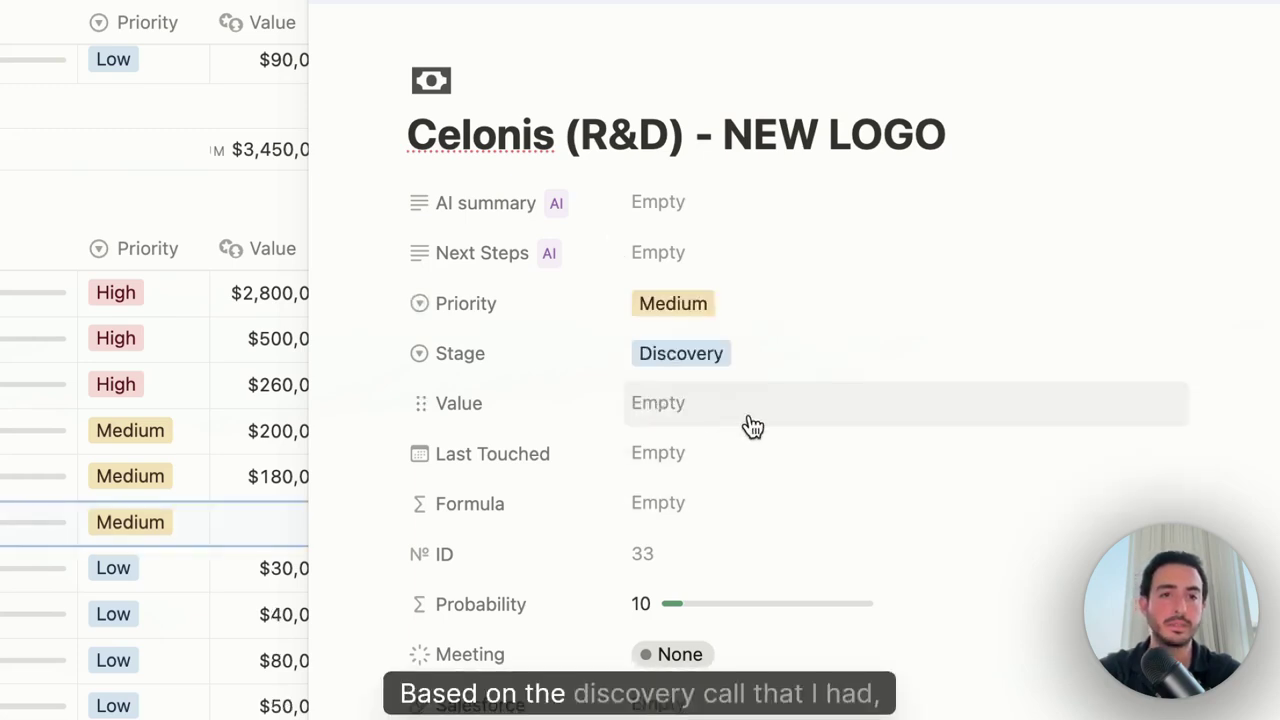
pyautogui.click(753, 423)
pyautogui.write('0,00')
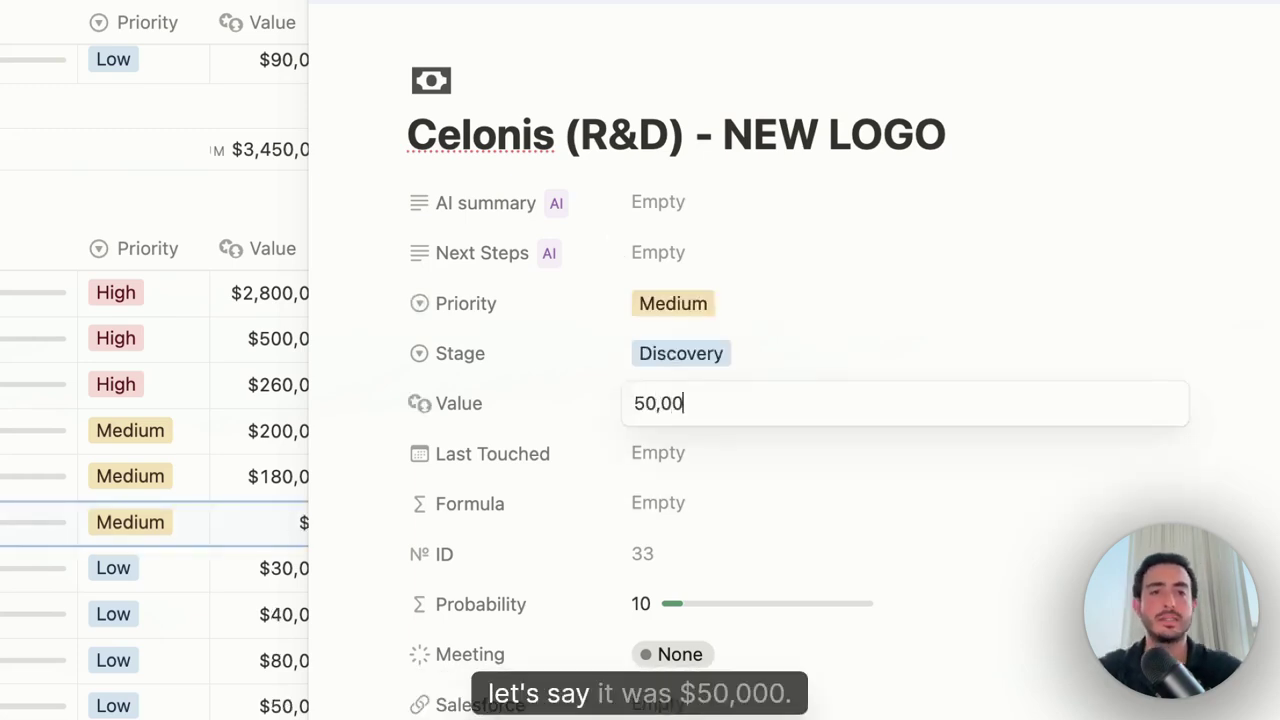
pyautogui.press('Return')
# Set the Celonis deal's Last Touched date to 03/31/2025.
pyautogui.click(666, 457)
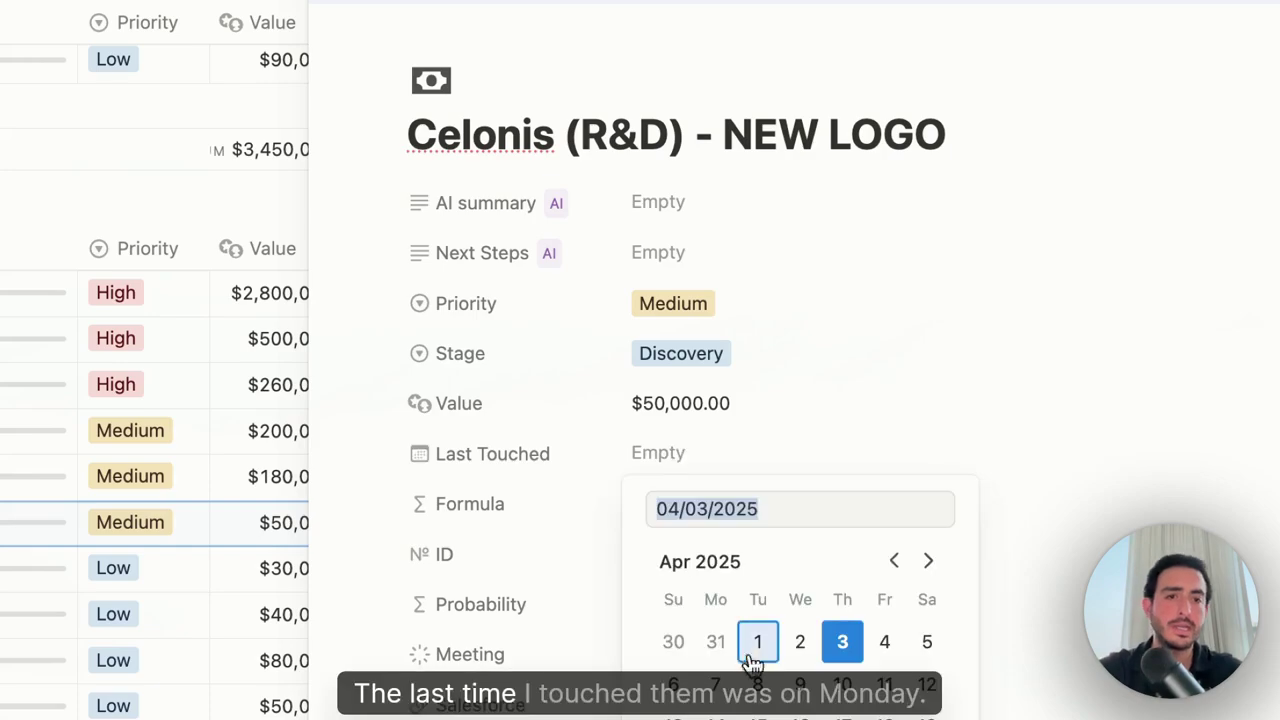
pyautogui.click(720, 643)
pyautogui.click(486, 477)
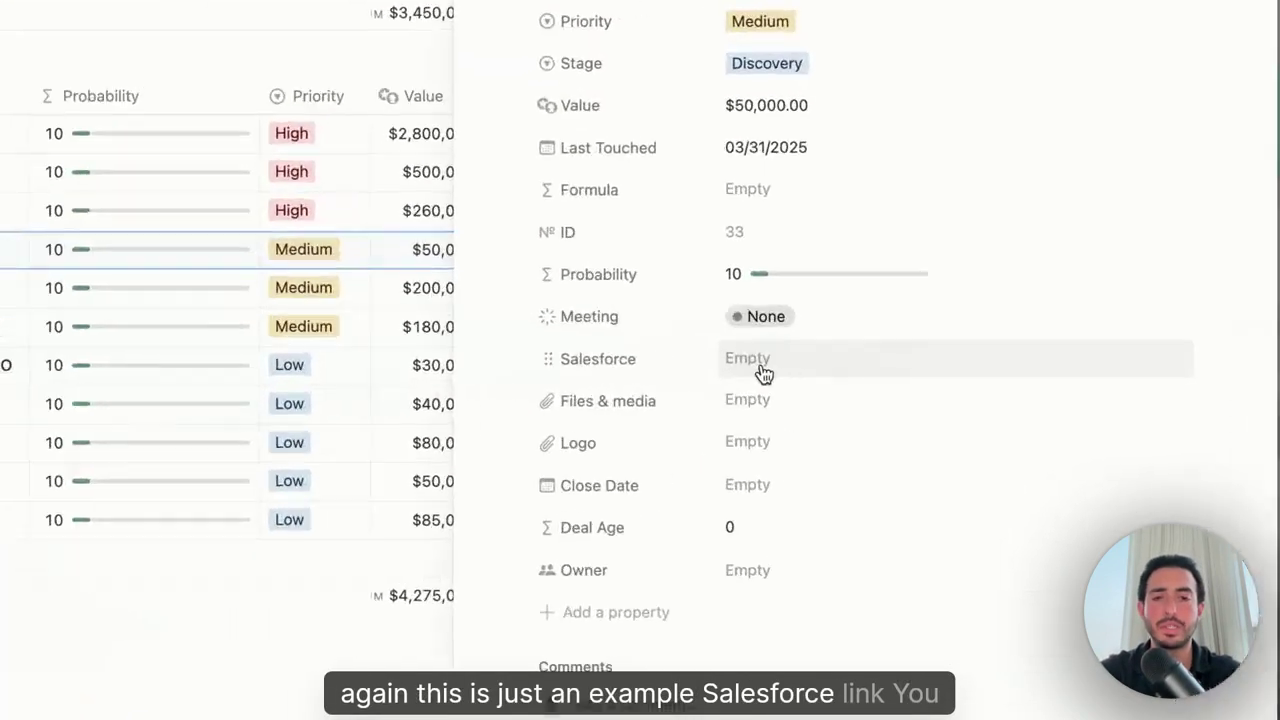
# View the Files & media upload option without adding anything, and set the Celonis deal's Close Date to September 30, 2025.
pyautogui.click(690, 403)
pyautogui.click(600, 464)
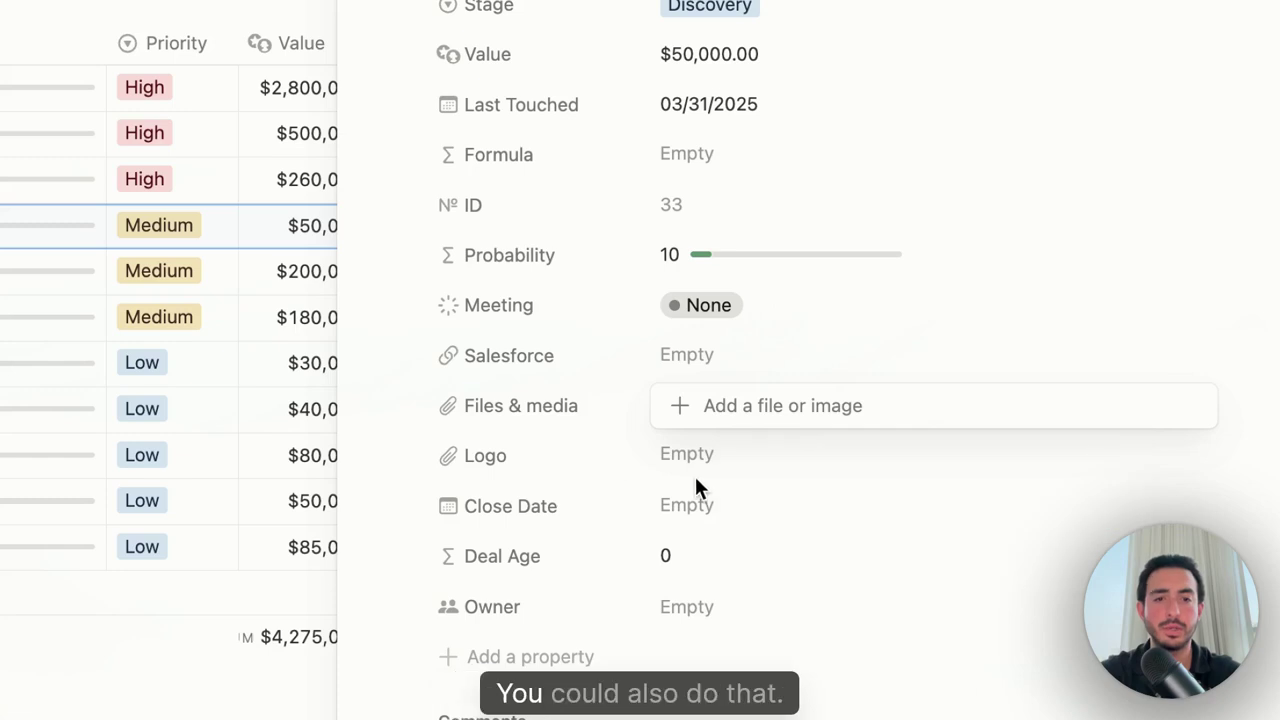
pyautogui.click(712, 525)
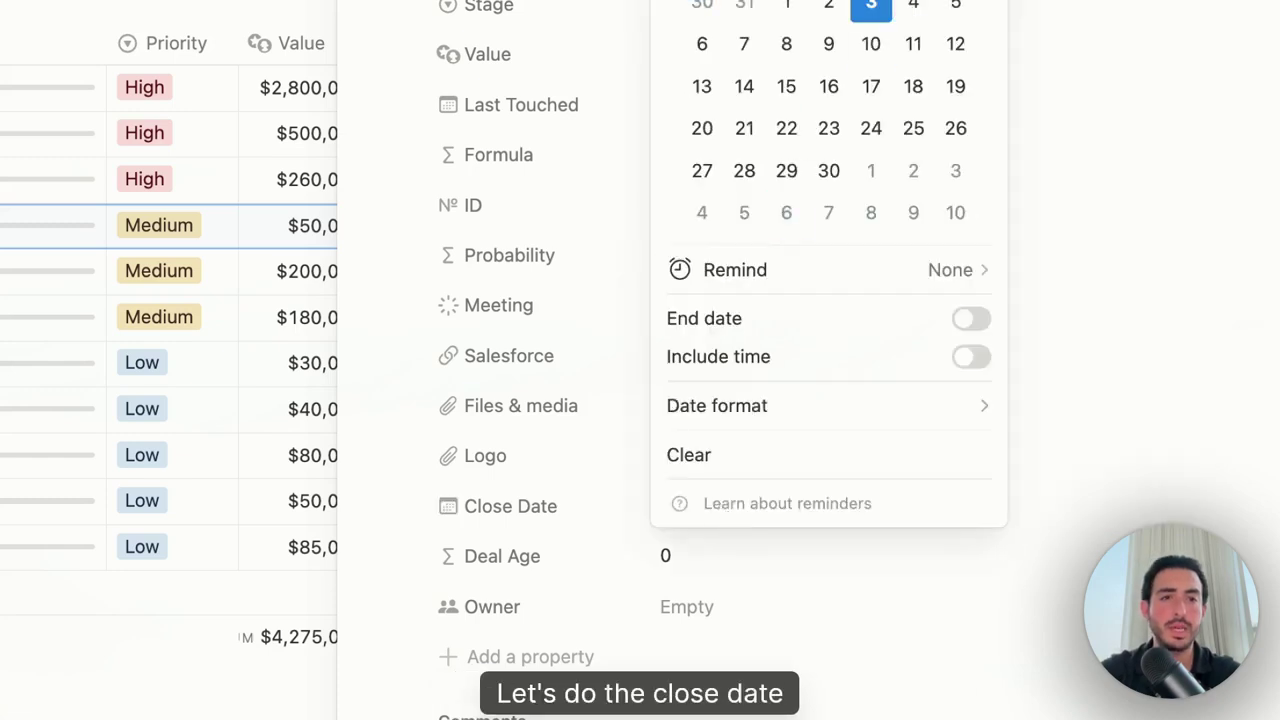
pyautogui.click(787, 171)
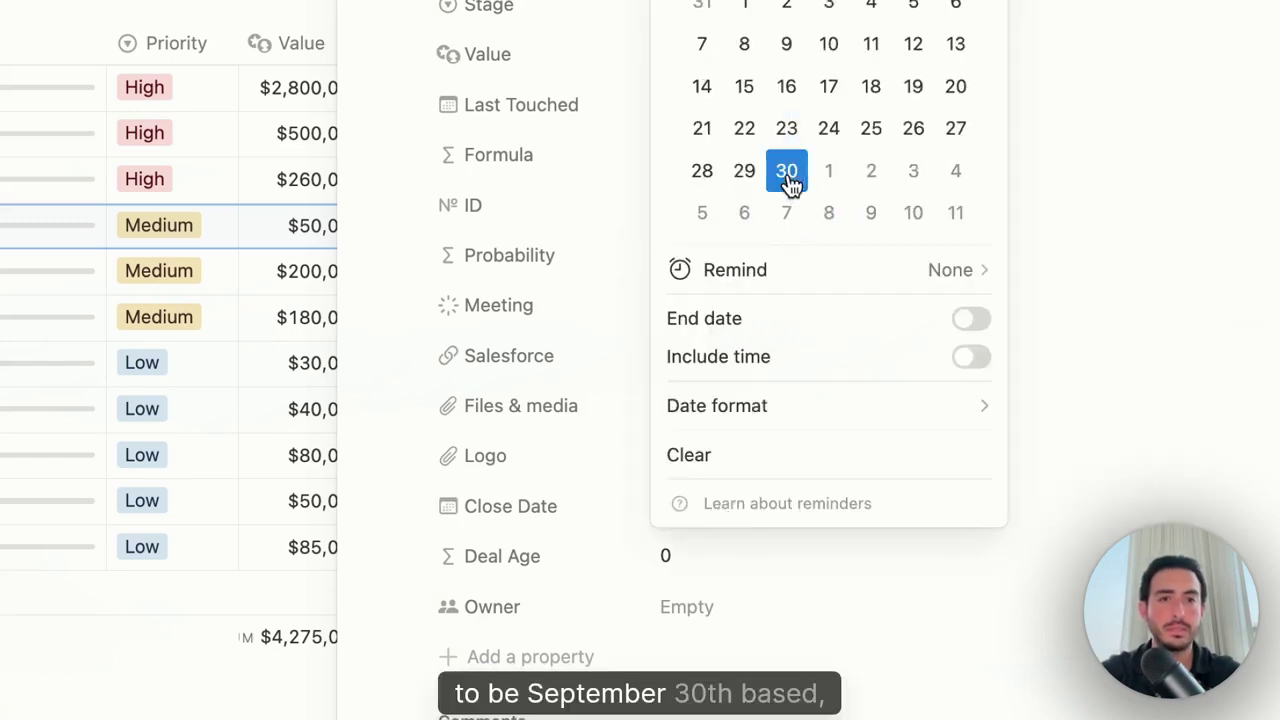
pyautogui.click(514, 388)
# Assign your own account as the Celonis deal's Owner.
pyautogui.scroll(-4, 648, 540)
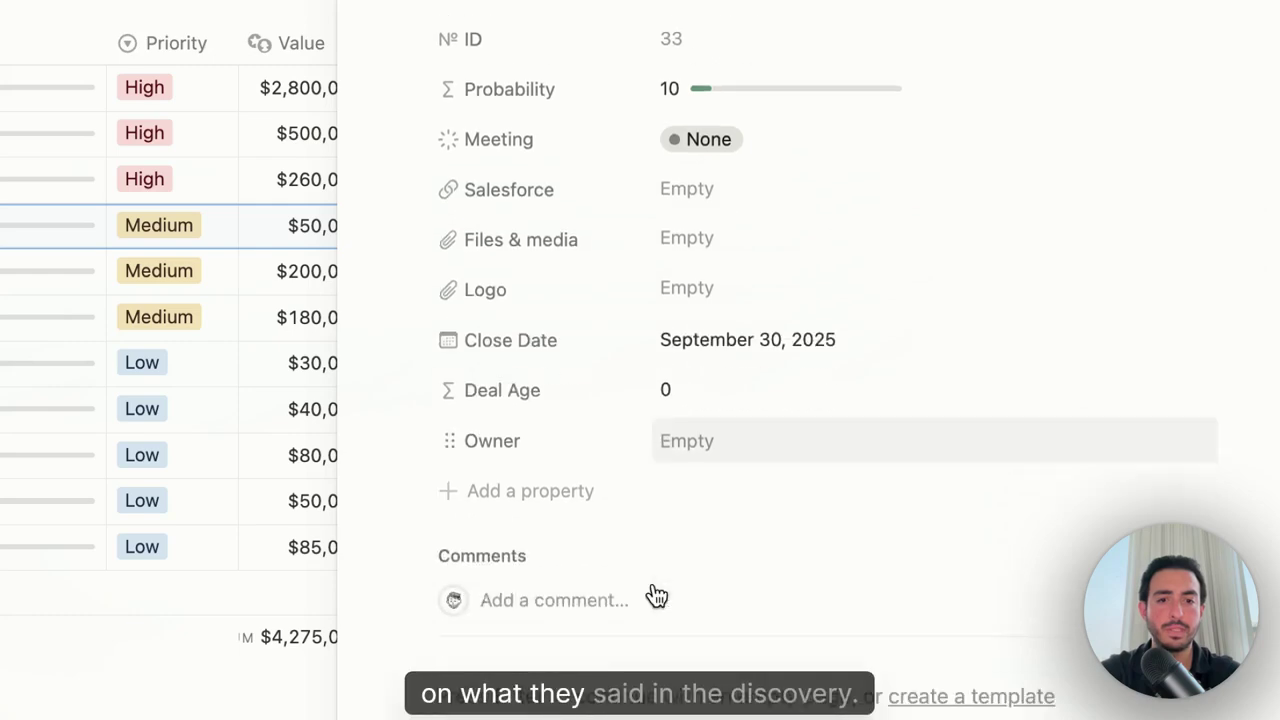
pyautogui.click(686, 407)
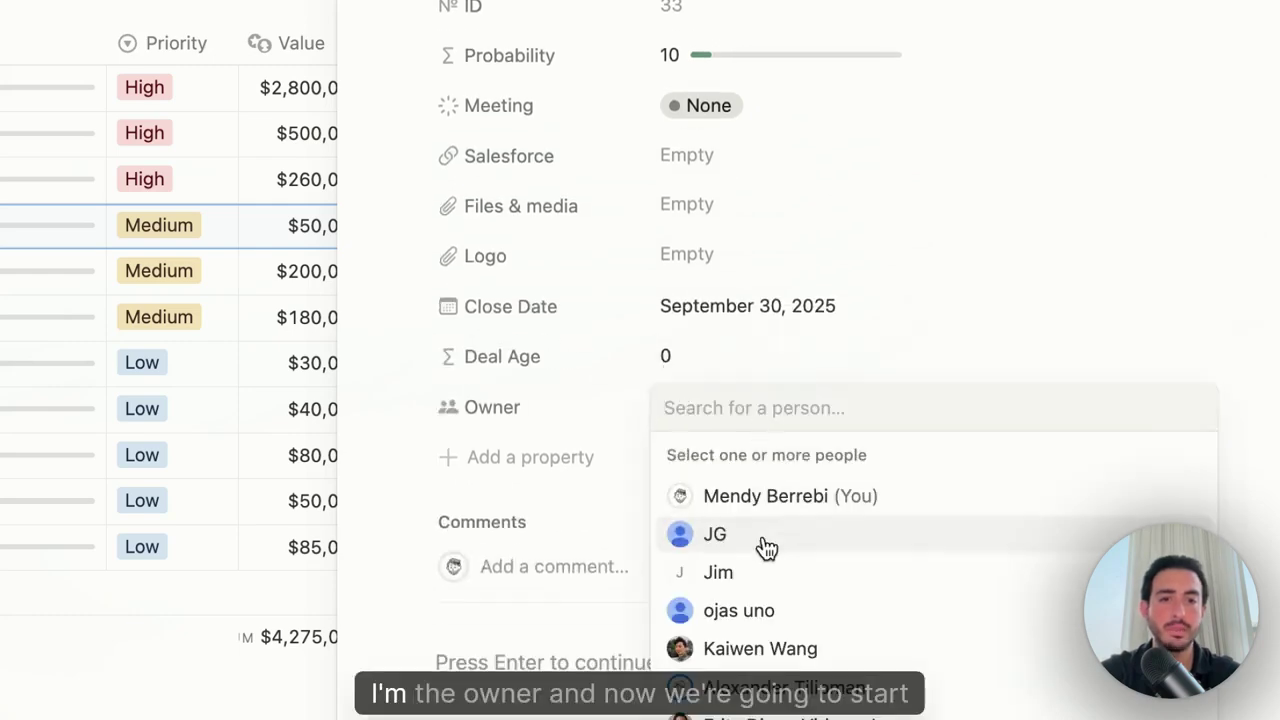
pyautogui.click(771, 498)
pyautogui.click(568, 716)
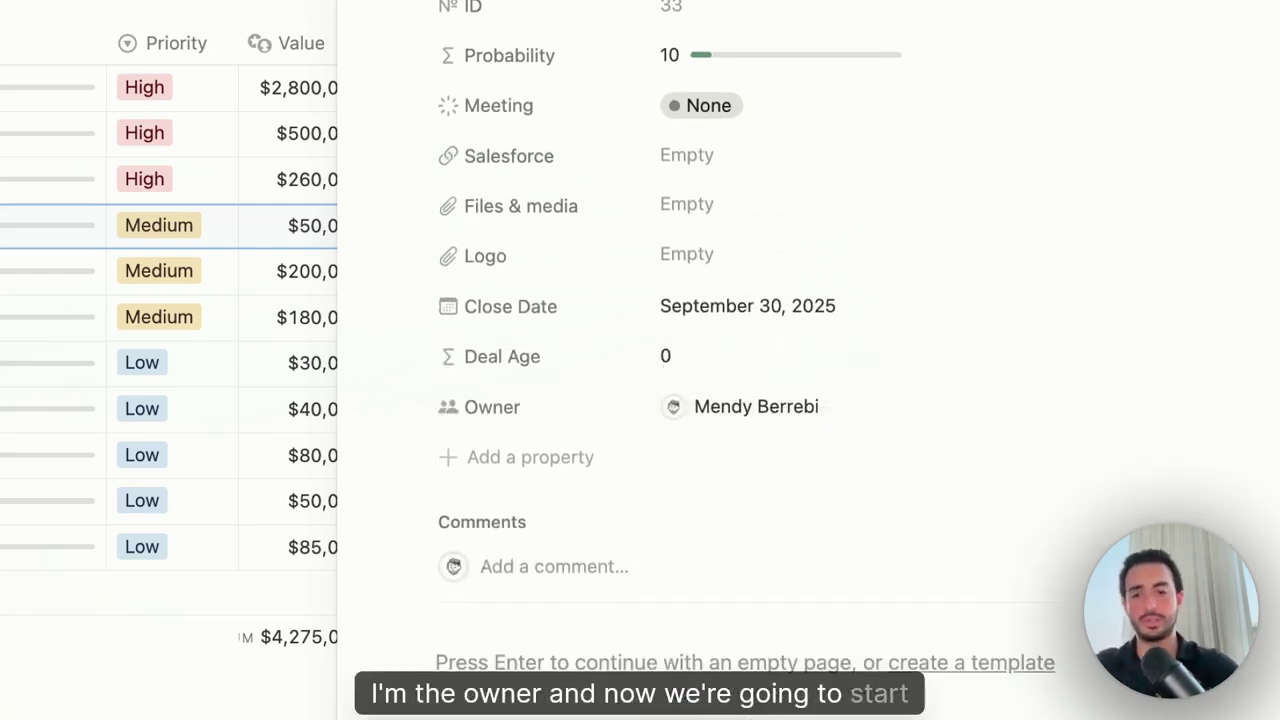
# Start an empty page body for the Celonis deal with a date mention for Monday.
pyautogui.click(568, 716)
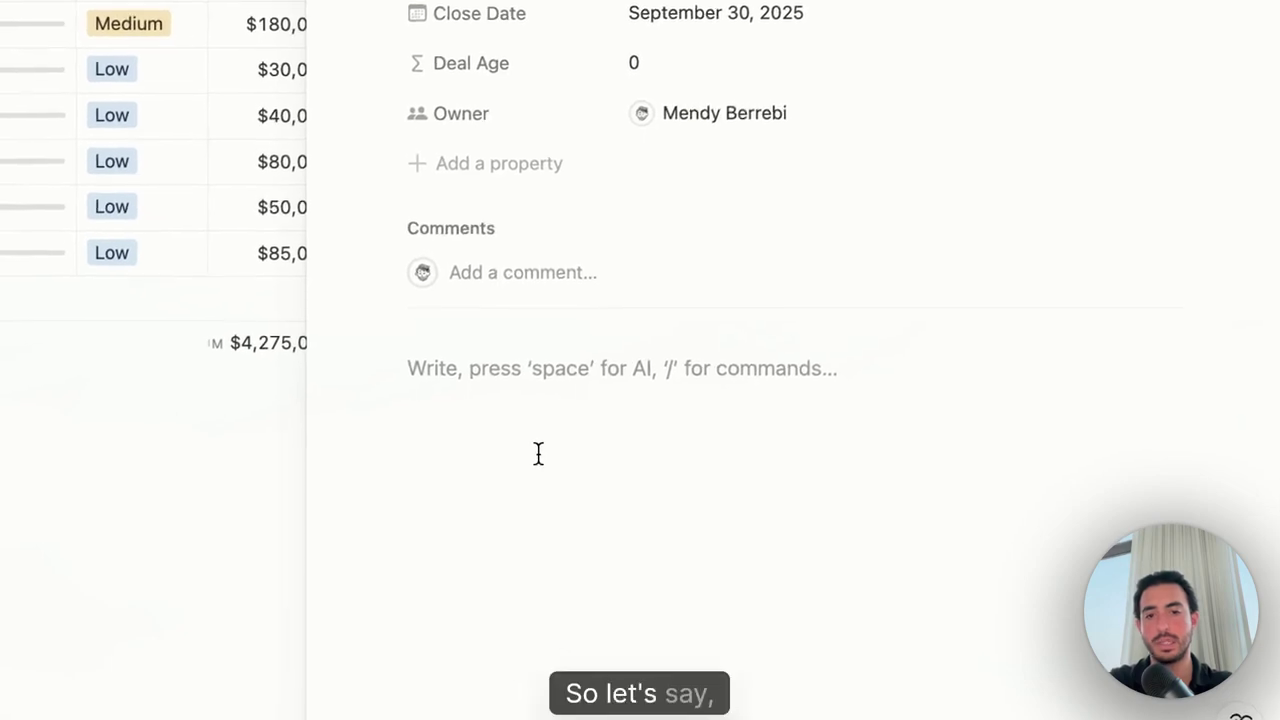
pyautogui.write('@mon')
pyautogui.press('Return')
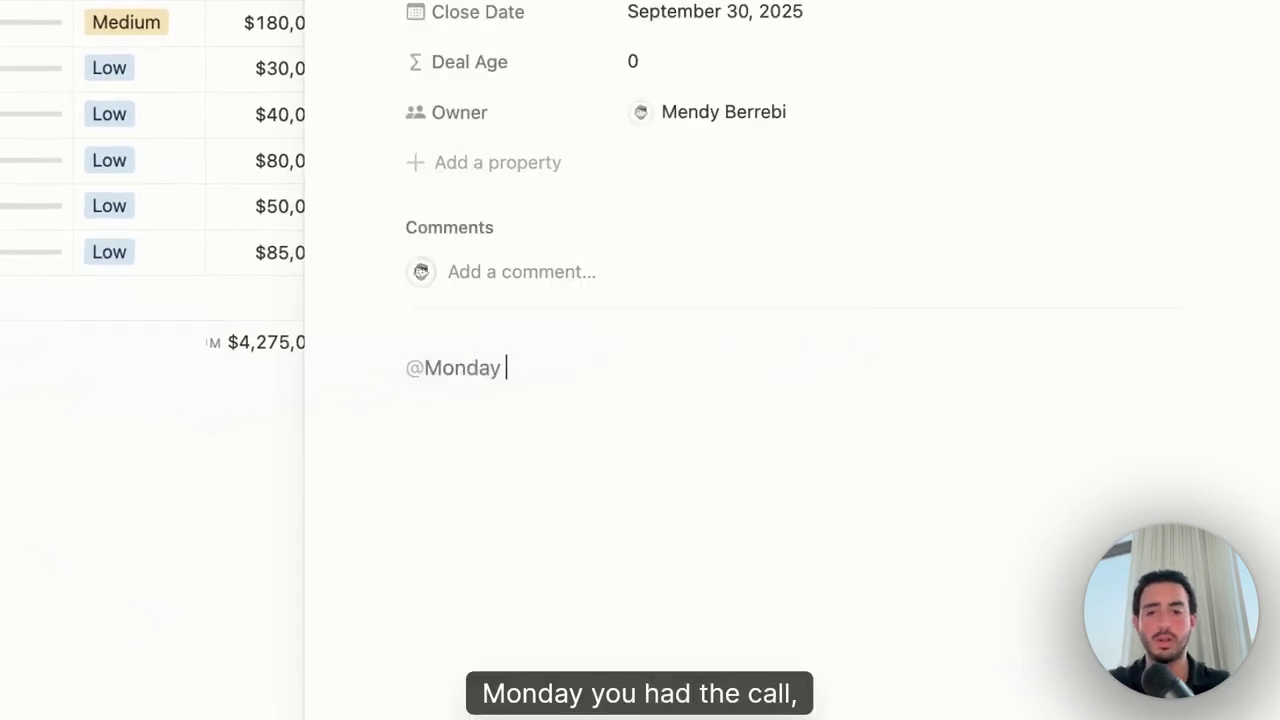
# Below the Monday date, write the call note "Introduction + Discovery: demo, timeline, budgets and everything else you need to confirmed".
pyautogui.press('Return')
pyautogui.write('Introduction')
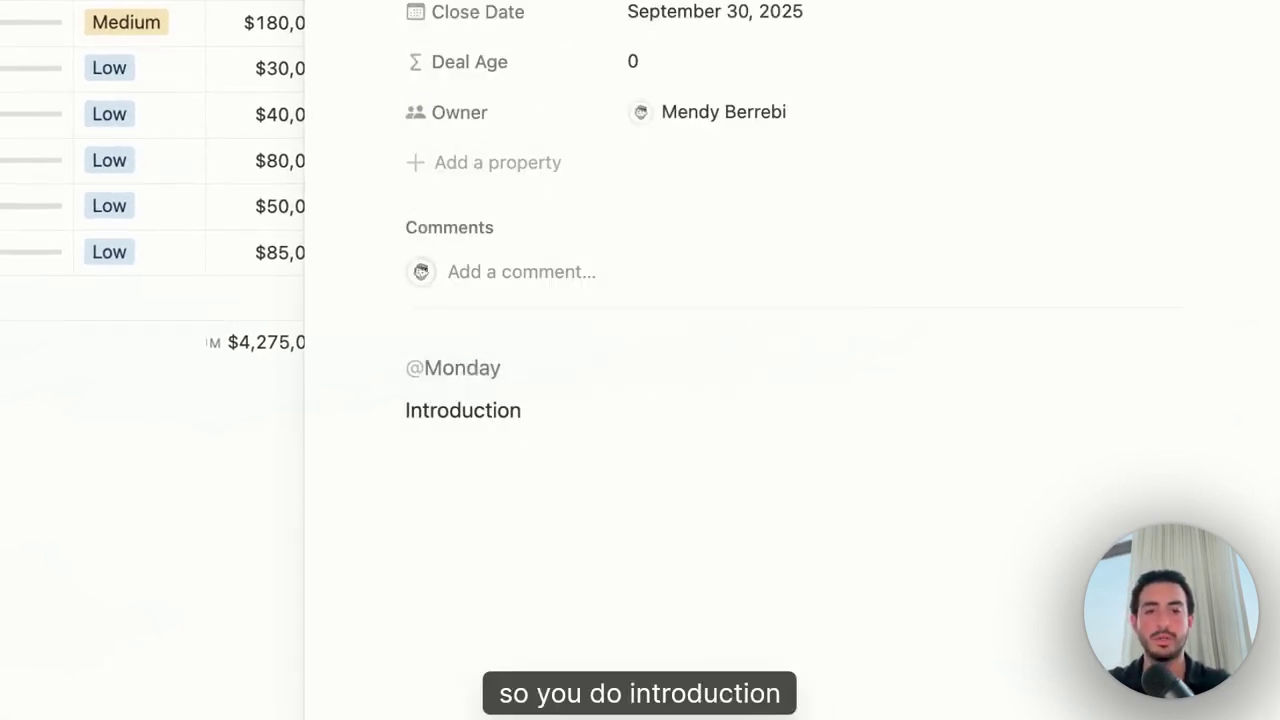
pyautogui.write(' + Ds')
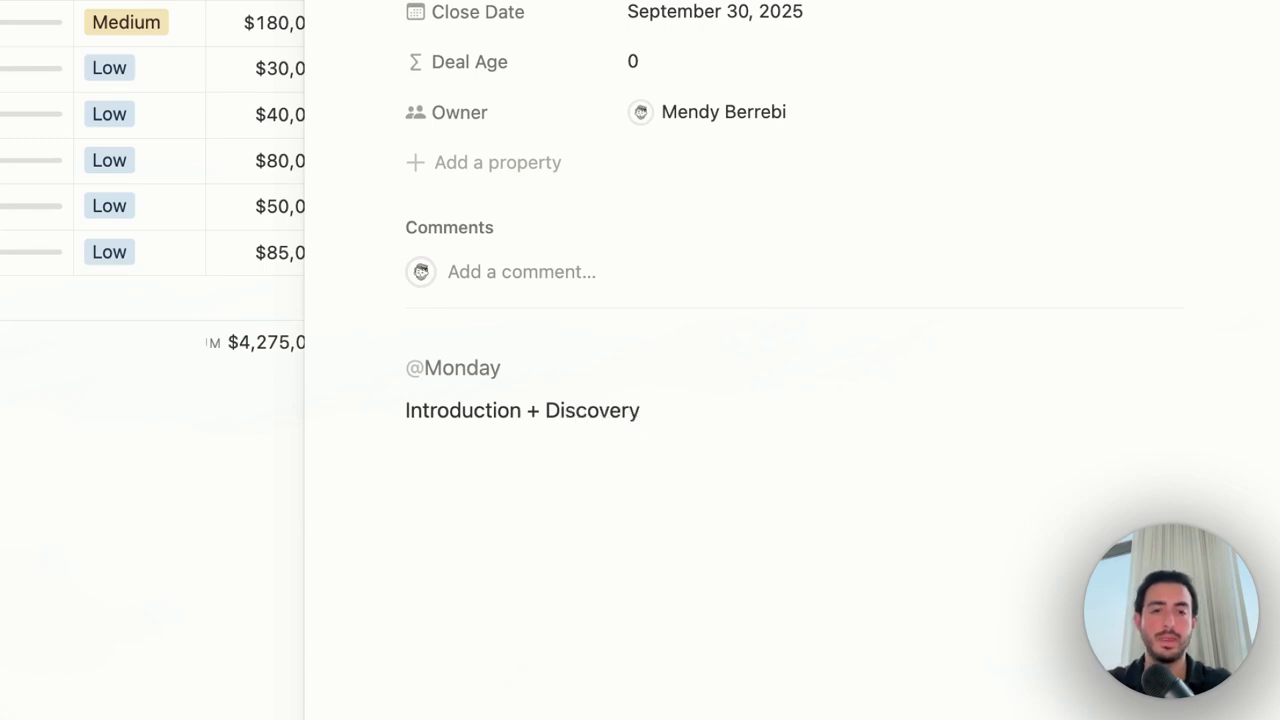
pyautogui.press('BackSpace')
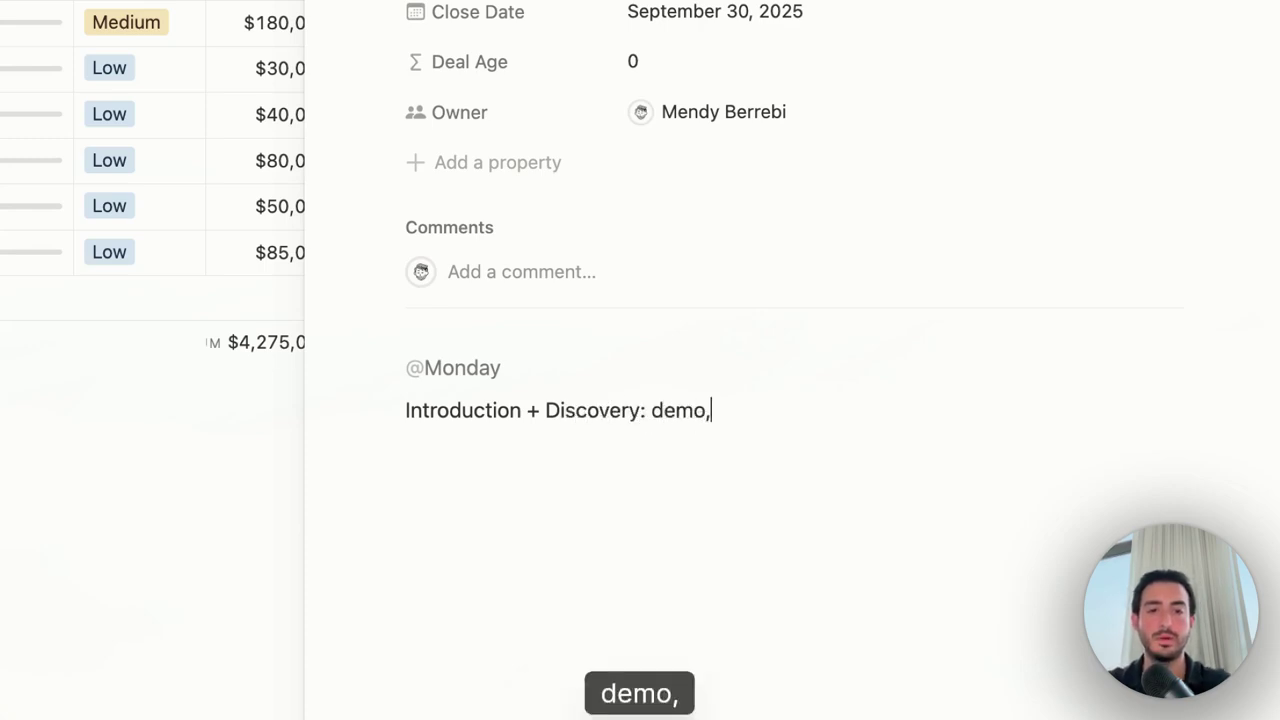
pyautogui.write('timeline, budgets')
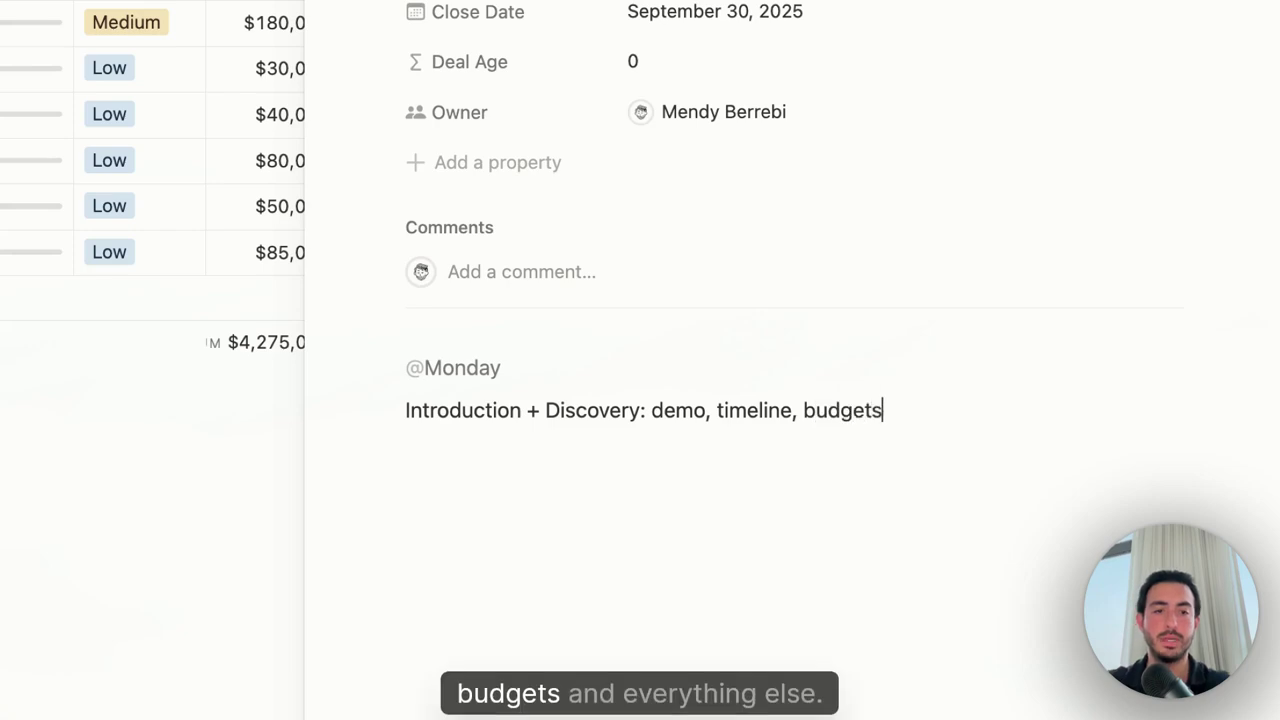
pyautogui.write(' and everything else you need to c')
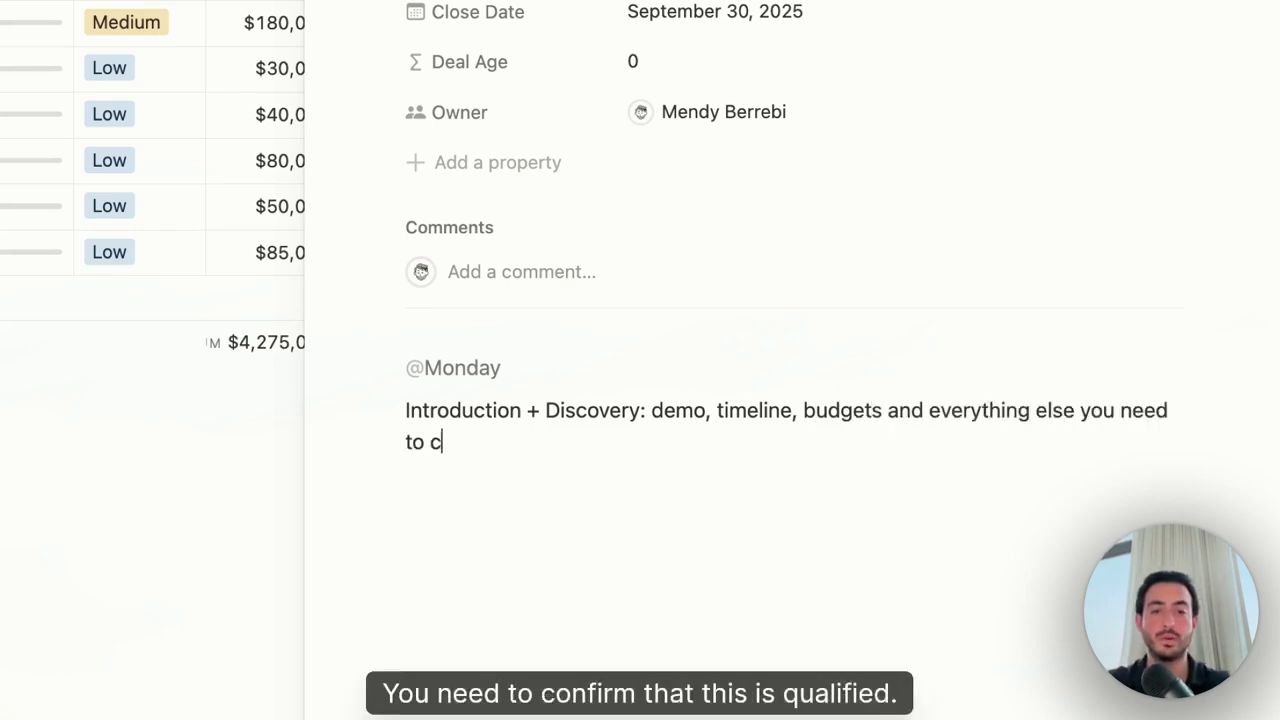
pyautogui.write('onforme')
pyautogui.press('BackSpace')
pyautogui.press('BackSpace')
pyautogui.press('BackSpace')
pyautogui.press('BackSpace')
pyautogui.write('irmed')
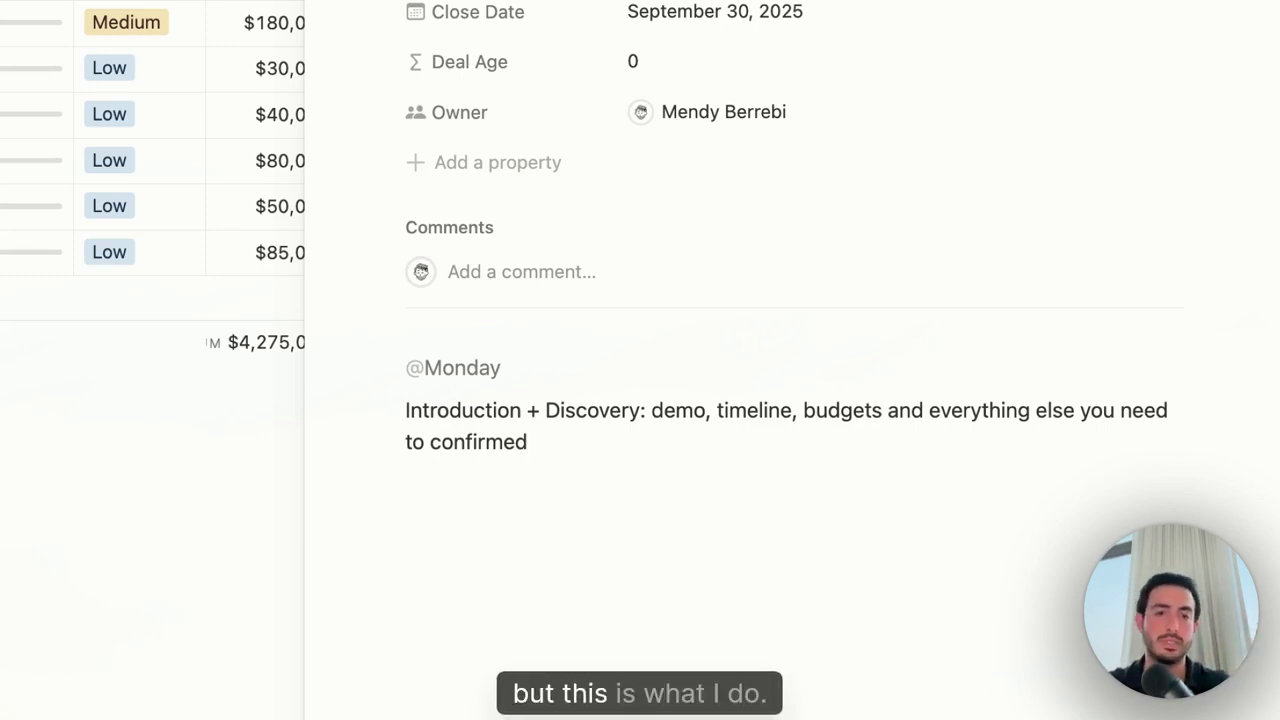
# Add a to-do list below the call note with "Send DPA", "Send Quote", "Book Business Case Meeting" and "Set up POC call".
pyautogui.press('Return')
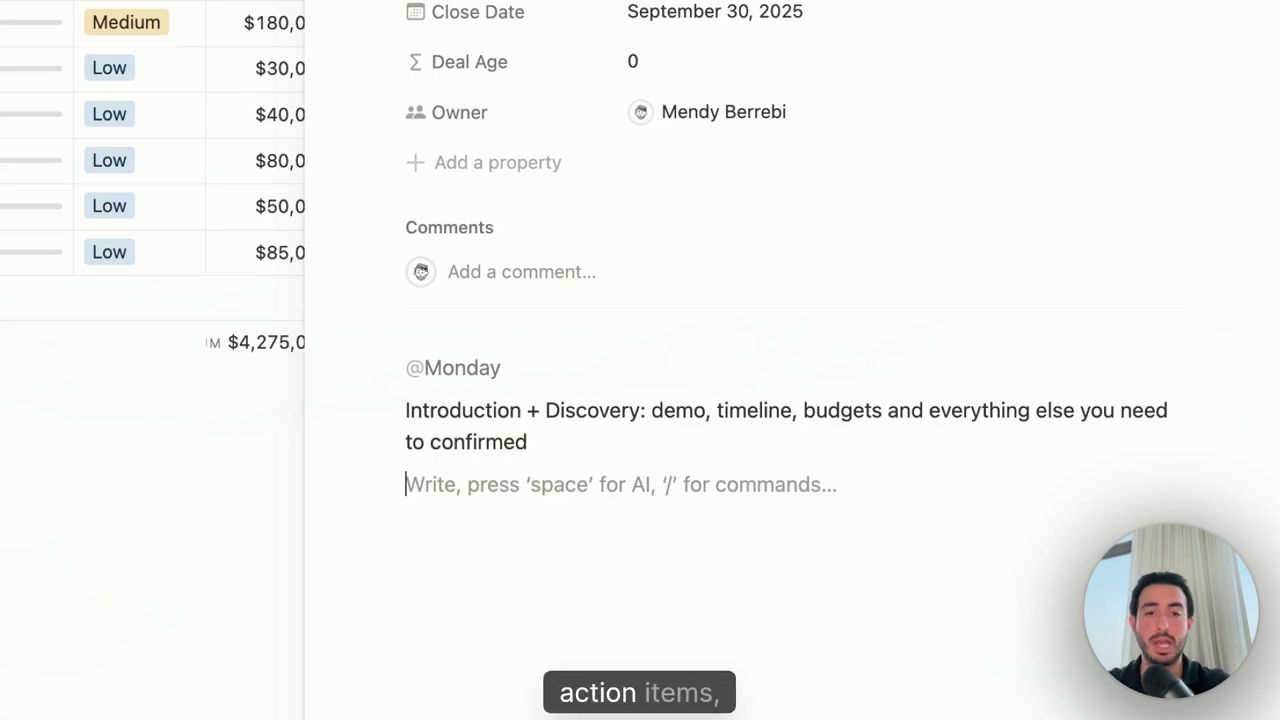
pyautogui.write('/to')
pyautogui.press('Return')
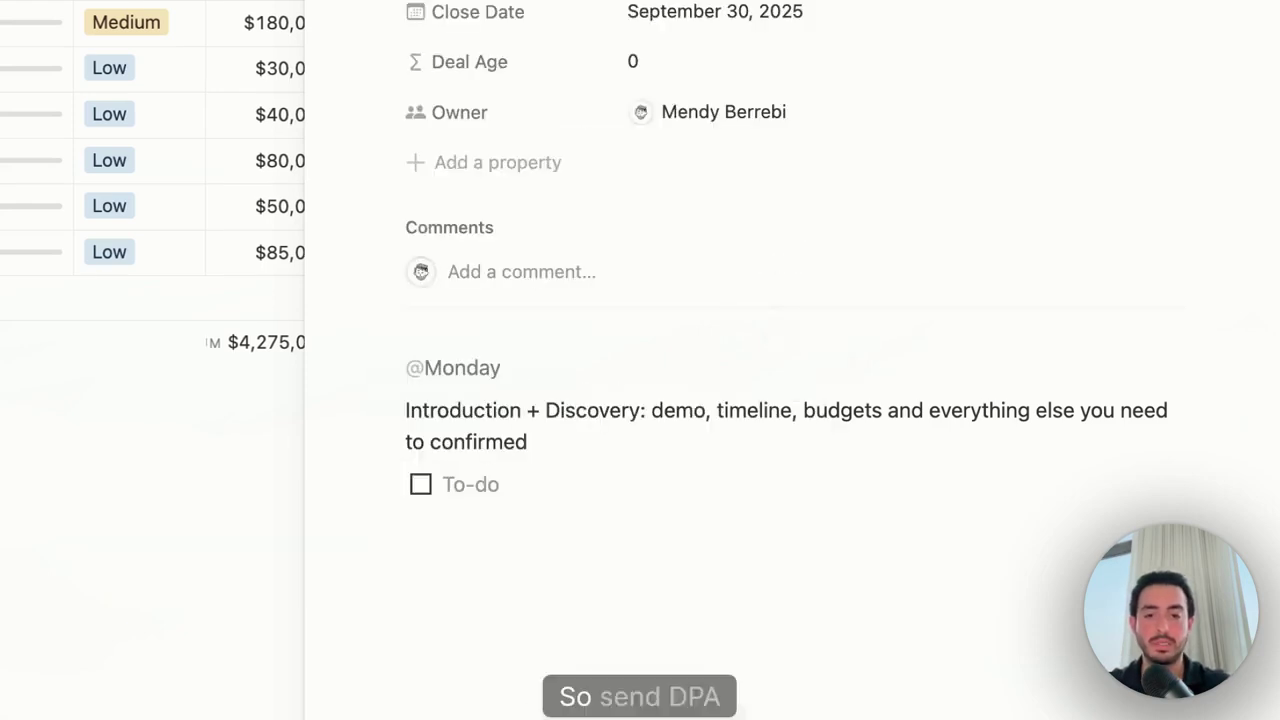
pyautogui.write('Send DOA')
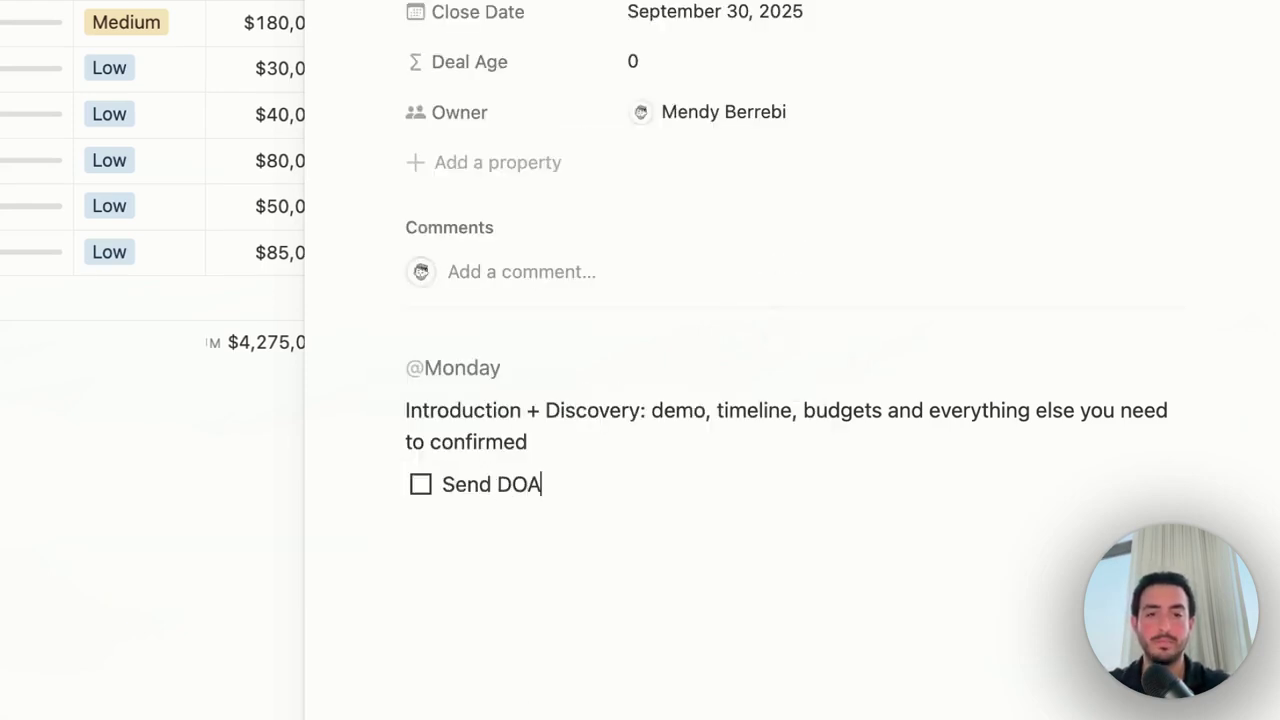
pyautogui.write('A')
pyautogui.press('Return')
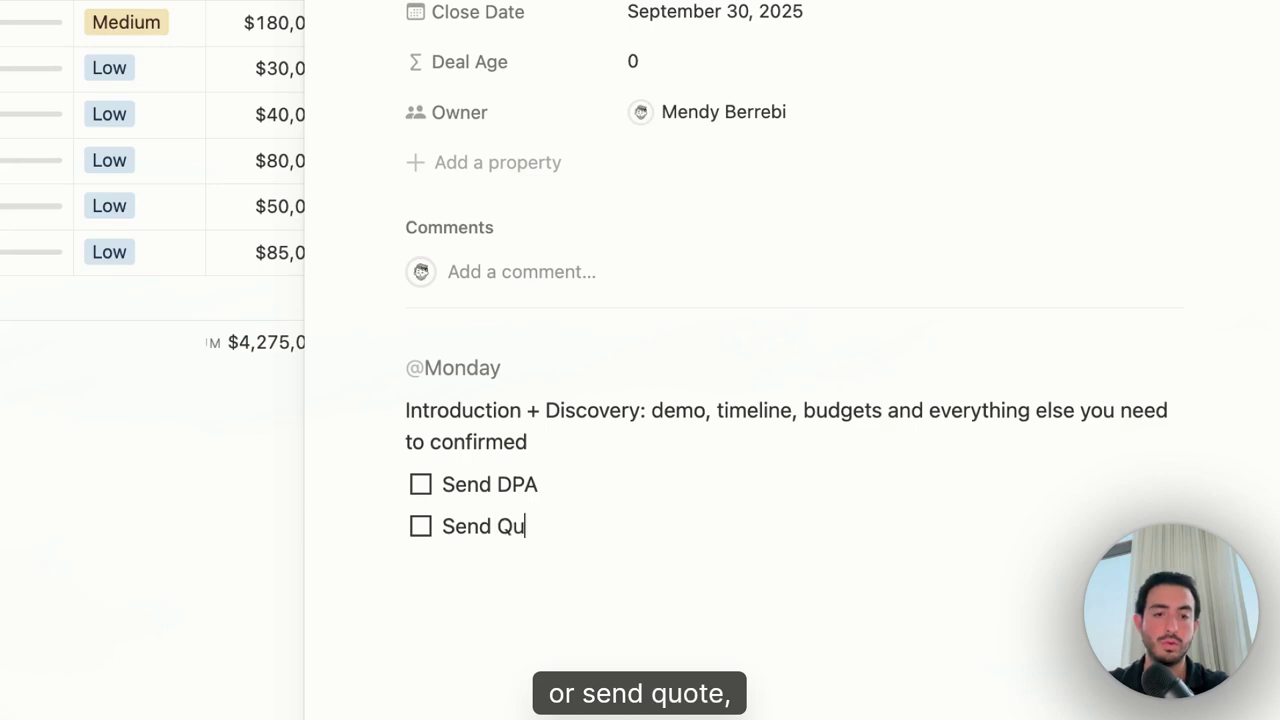
pyautogui.write('ok')
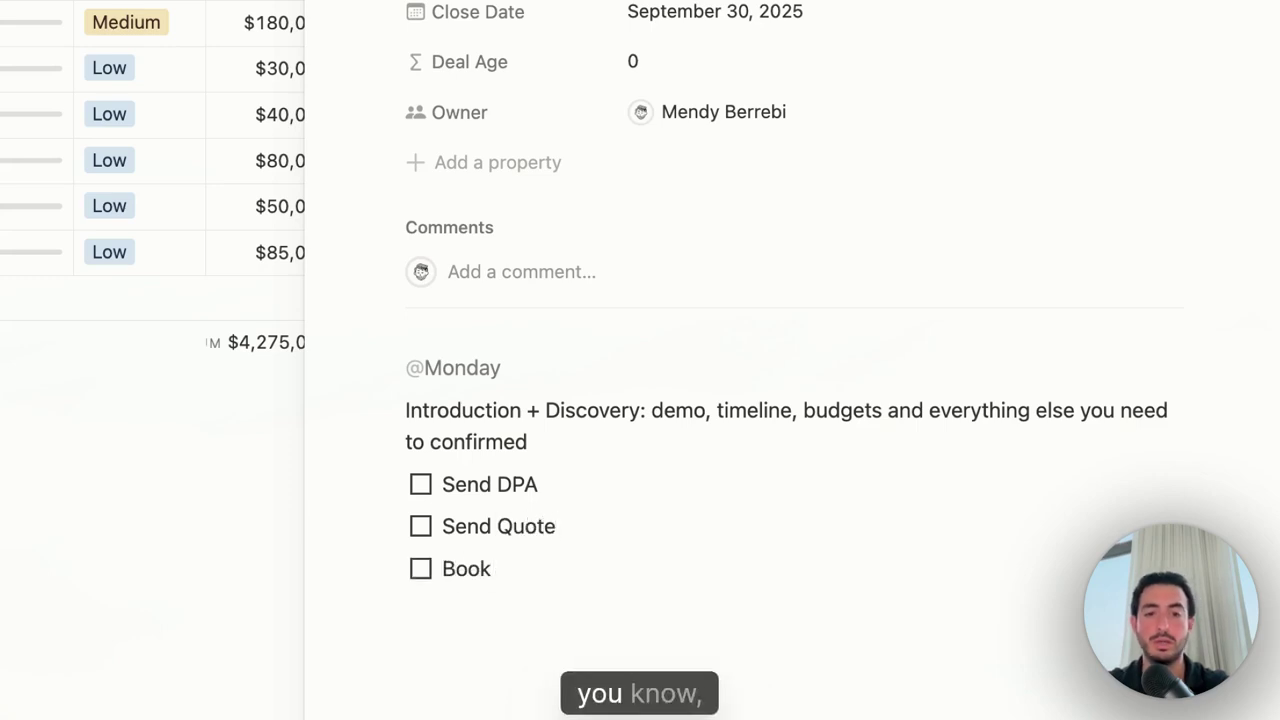
pyautogui.write(' Business ')
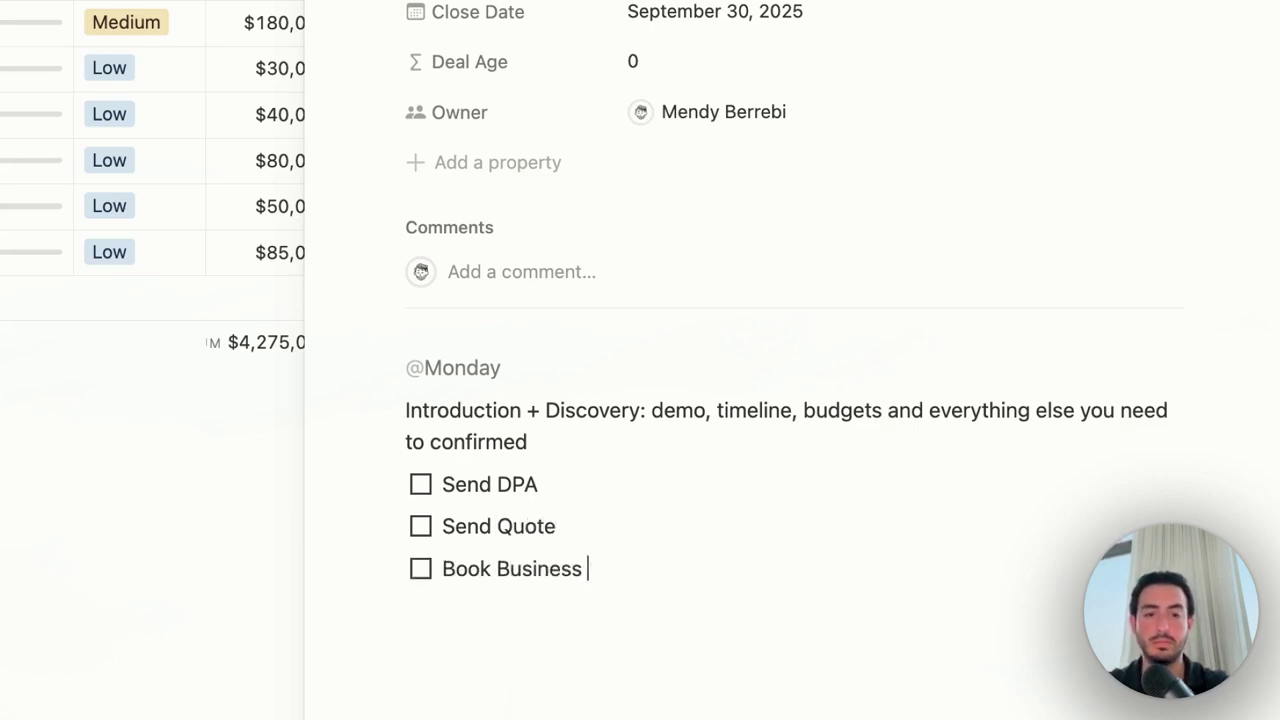
pyautogui.write('Case Meeting')
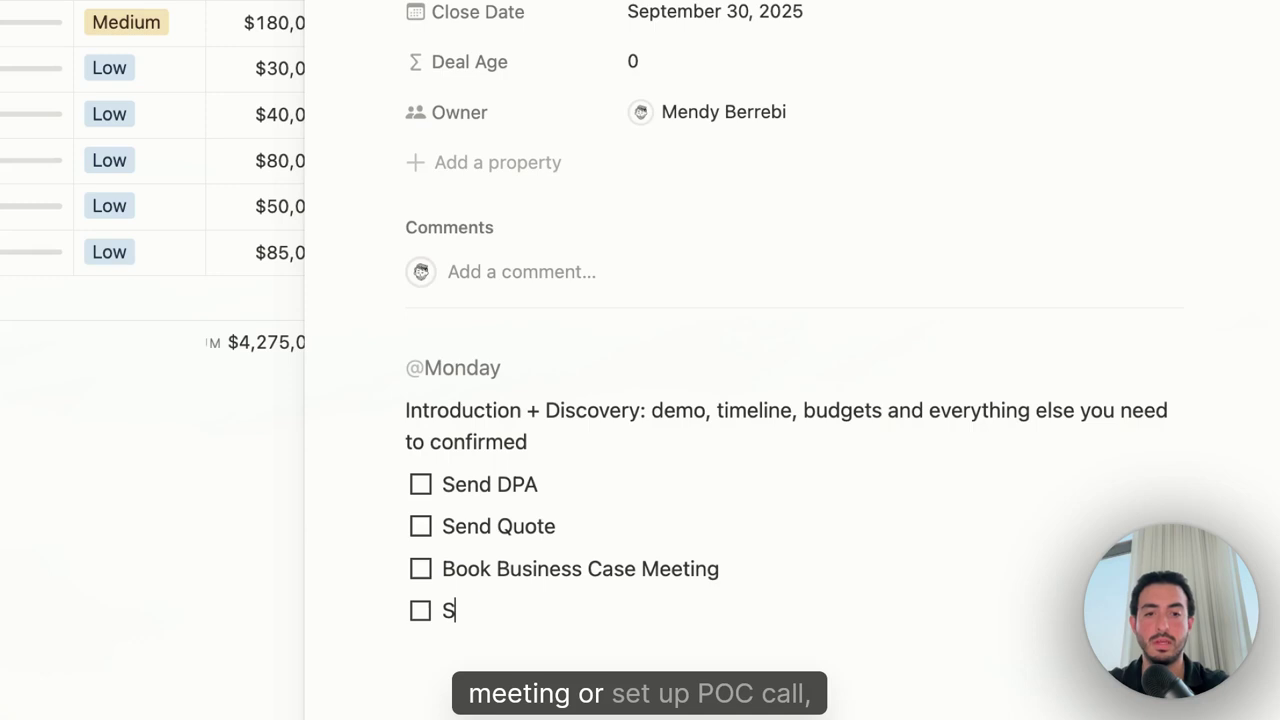
pyautogui.write('all')
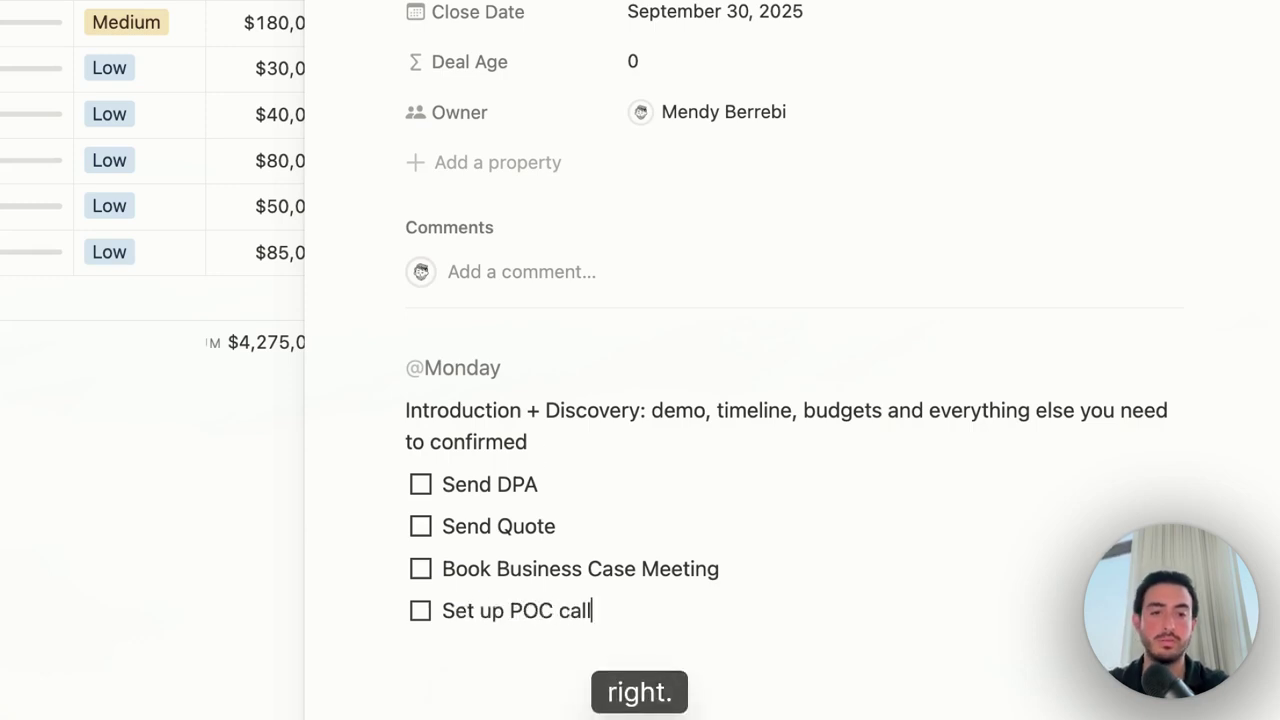
# Mention your own account at the end of the "Set up POC call" to-do.
pyautogui.scroll(1, 506, 494)
pyautogui.scroll(-2, 506, 494)
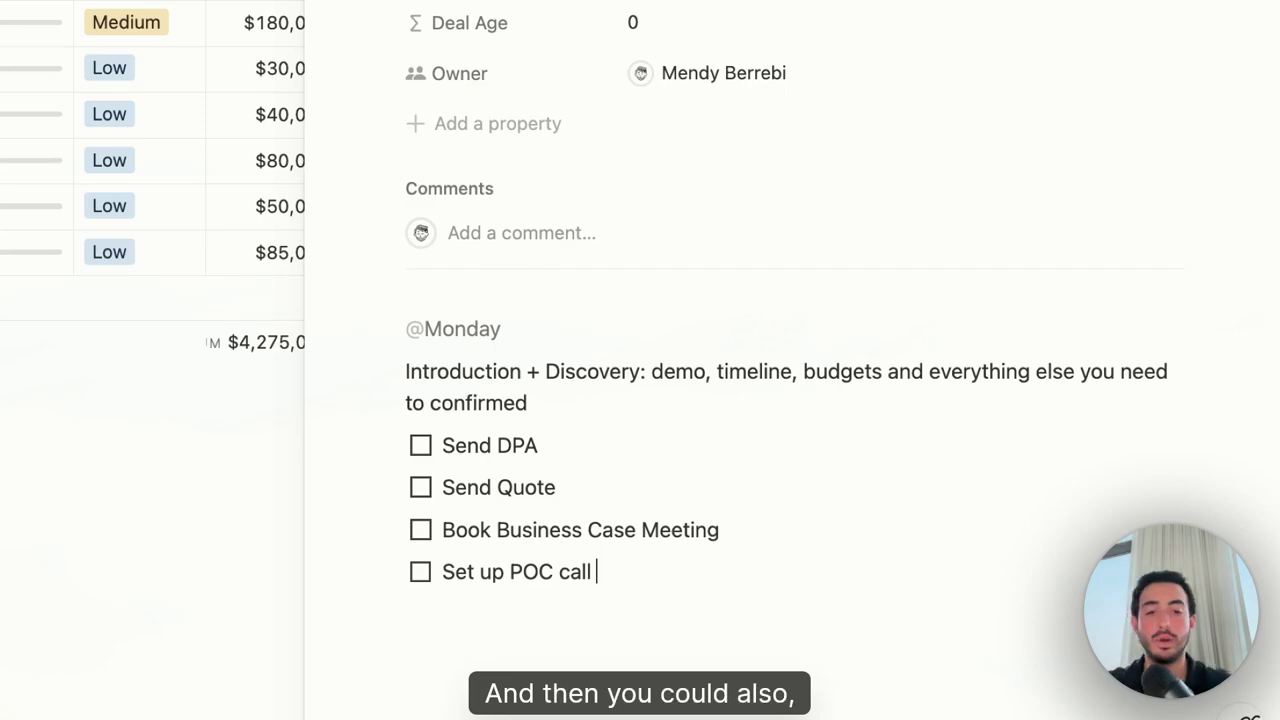
pyautogui.write('@')
pyautogui.scroll(-1, 713, 367)
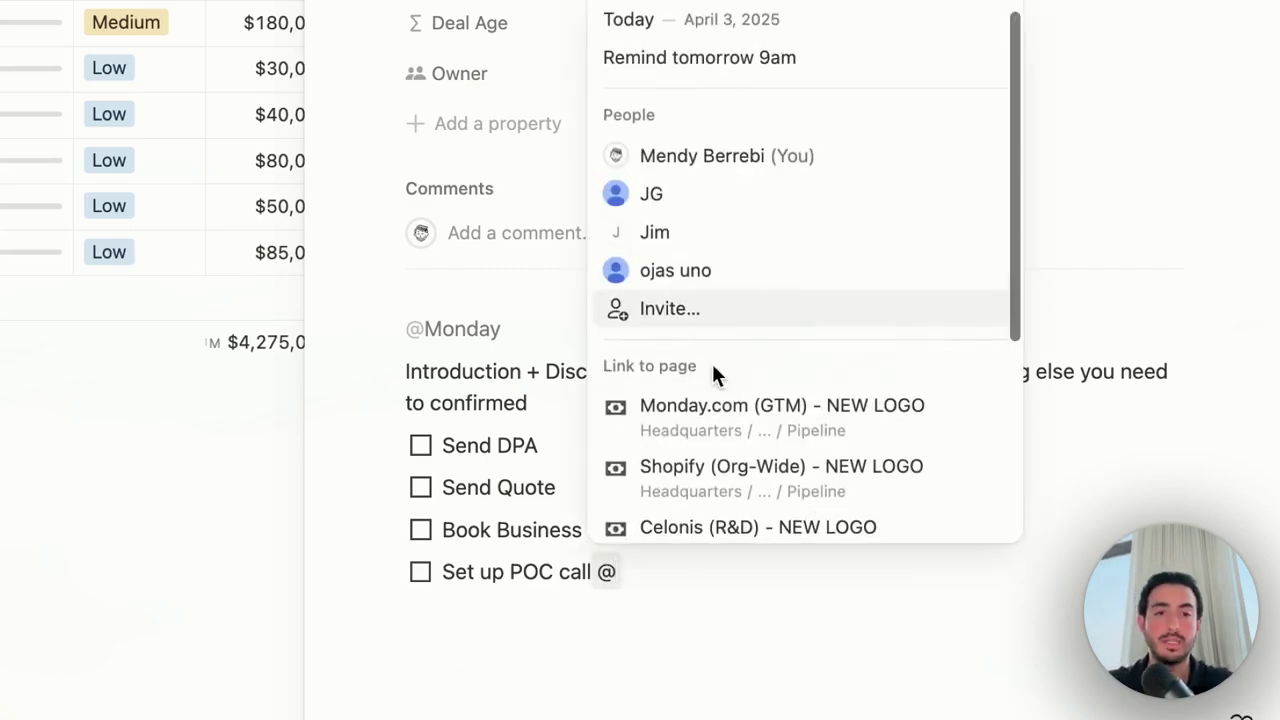
pyautogui.click(694, 134)
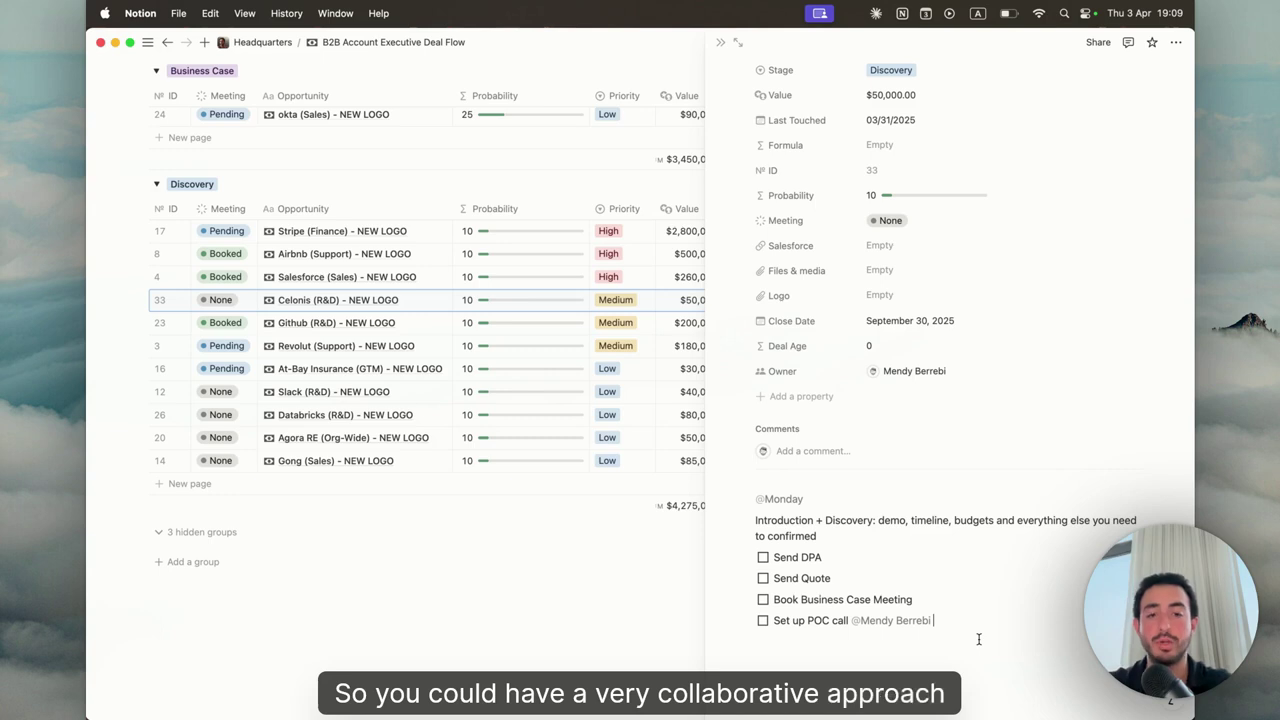
# Review the Celonis deal's properties, including the AI summary, together with its Monday call notes and to-dos.
pyautogui.scroll(3, 951, 569)
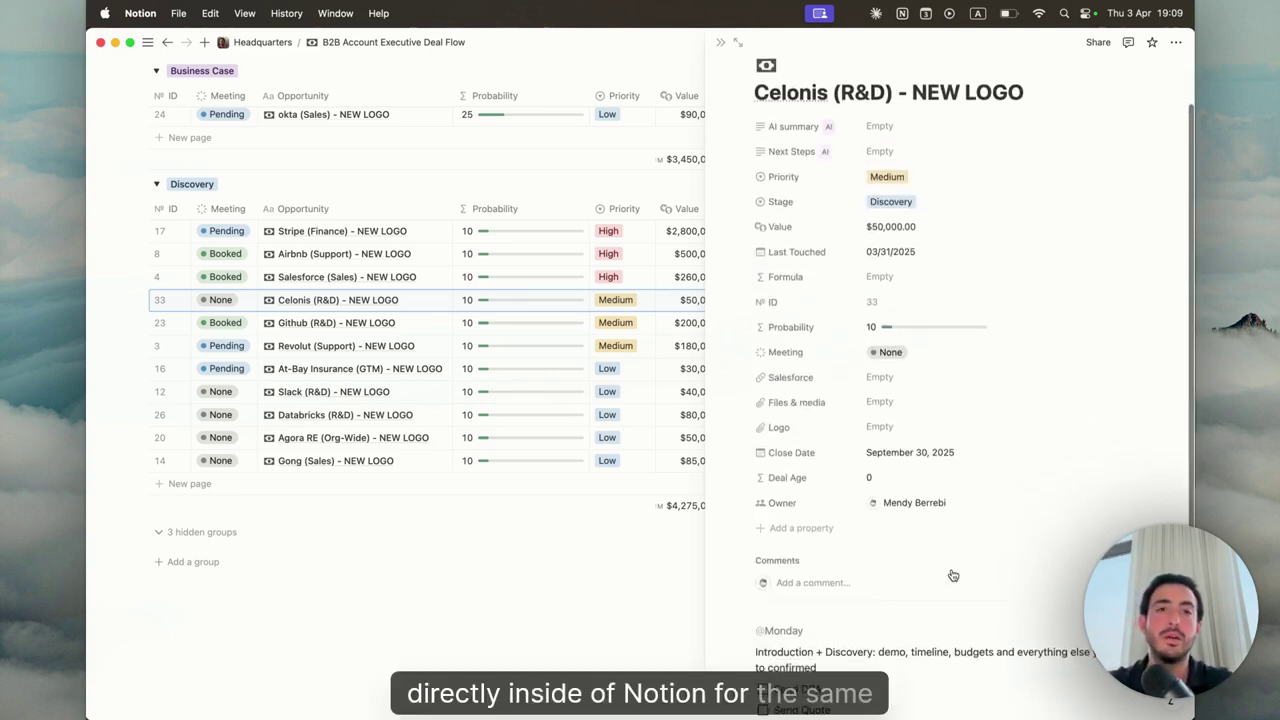
pyautogui.scroll(1, 951, 569)
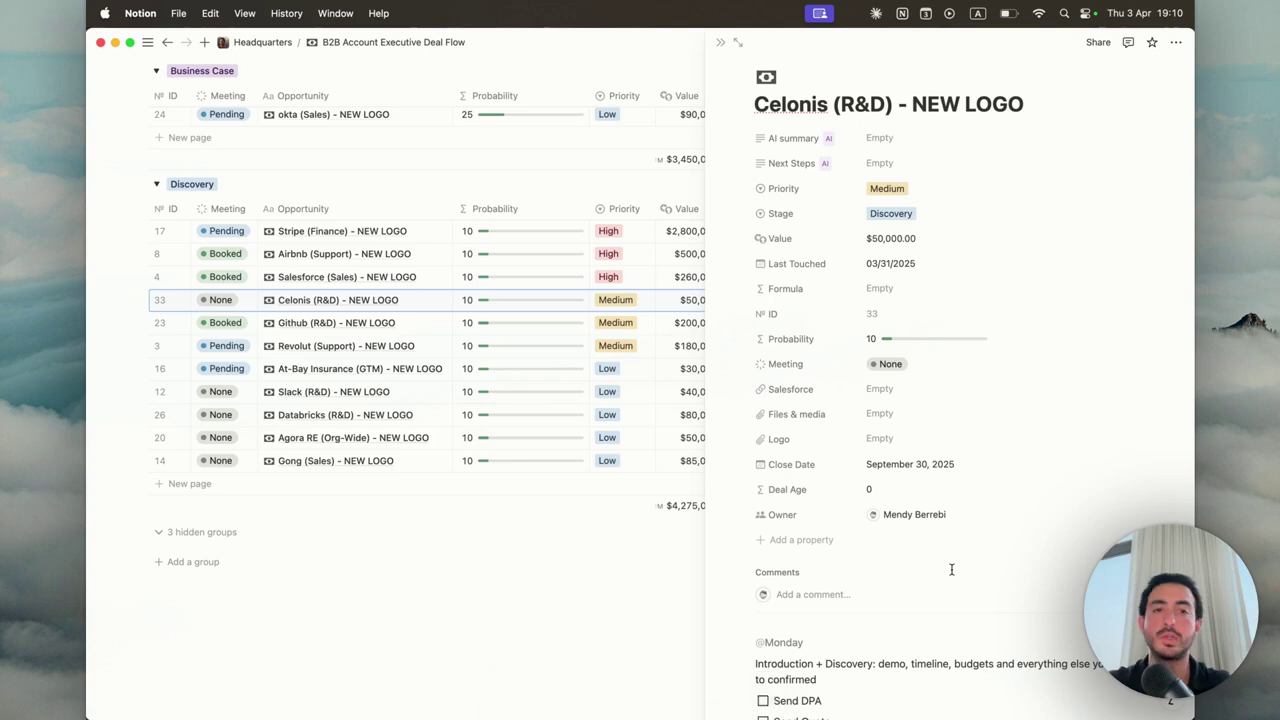
pyautogui.scroll(-3, 934, 467)
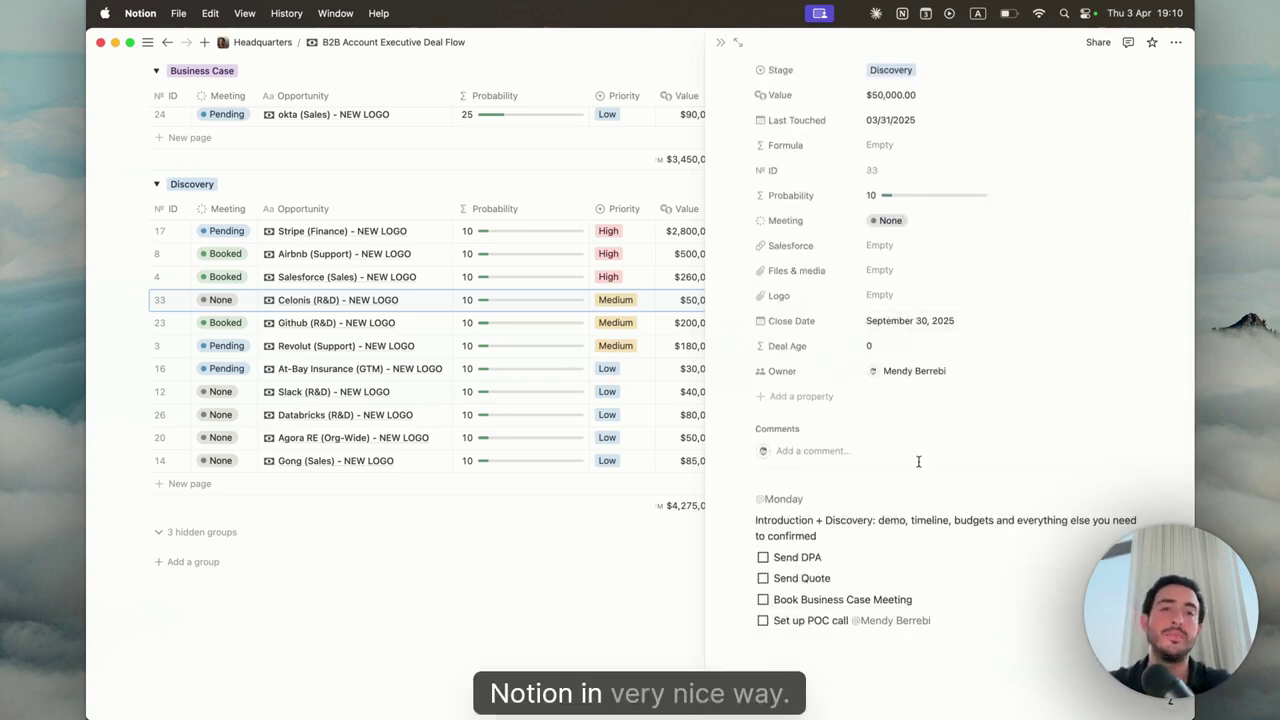
pyautogui.scroll(3, 918, 461)
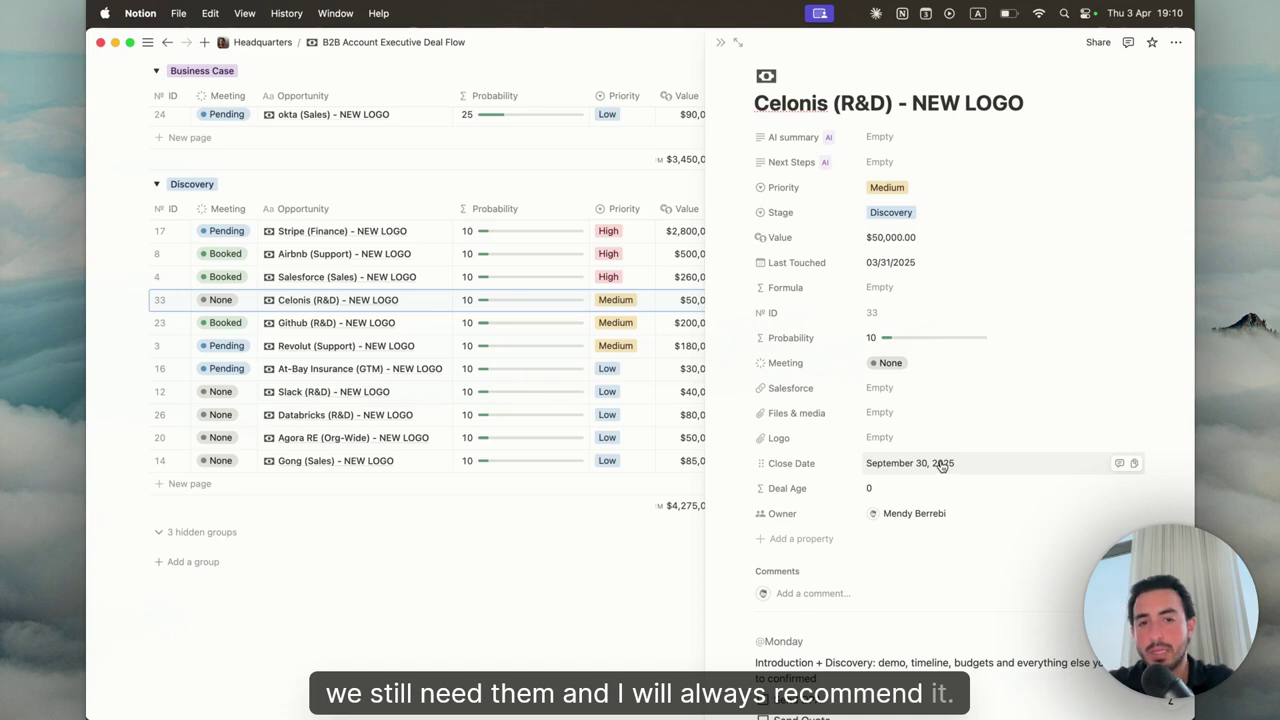
pyautogui.scroll(-3, 914, 488)
pyautogui.scroll(3, 862, 489)
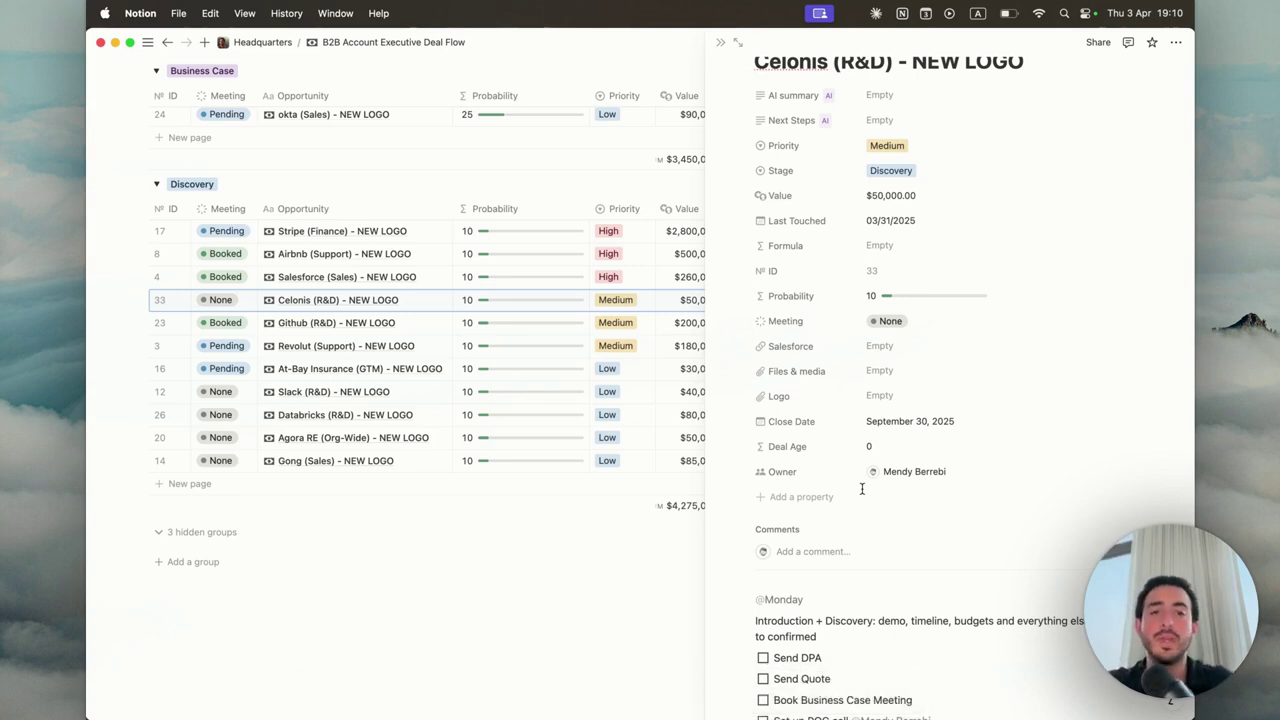
pyautogui.scroll(2, 868, 515)
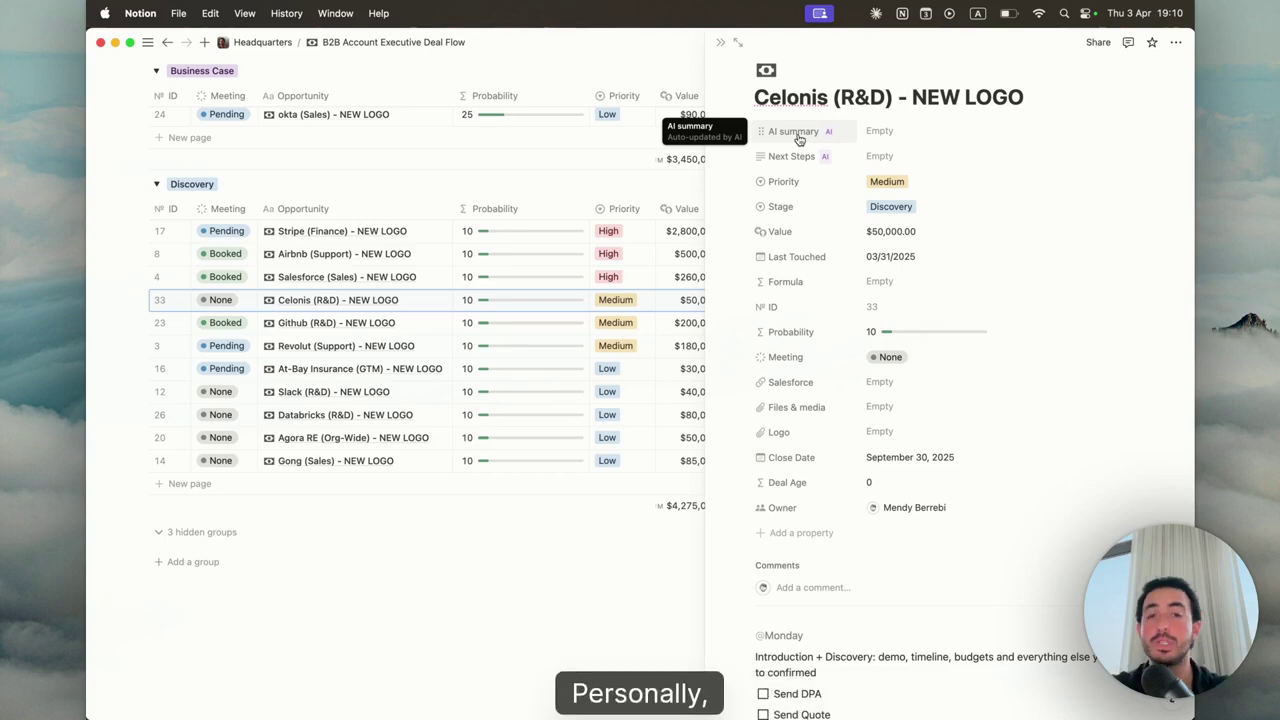
pyautogui.scroll(-3, 855, 560)
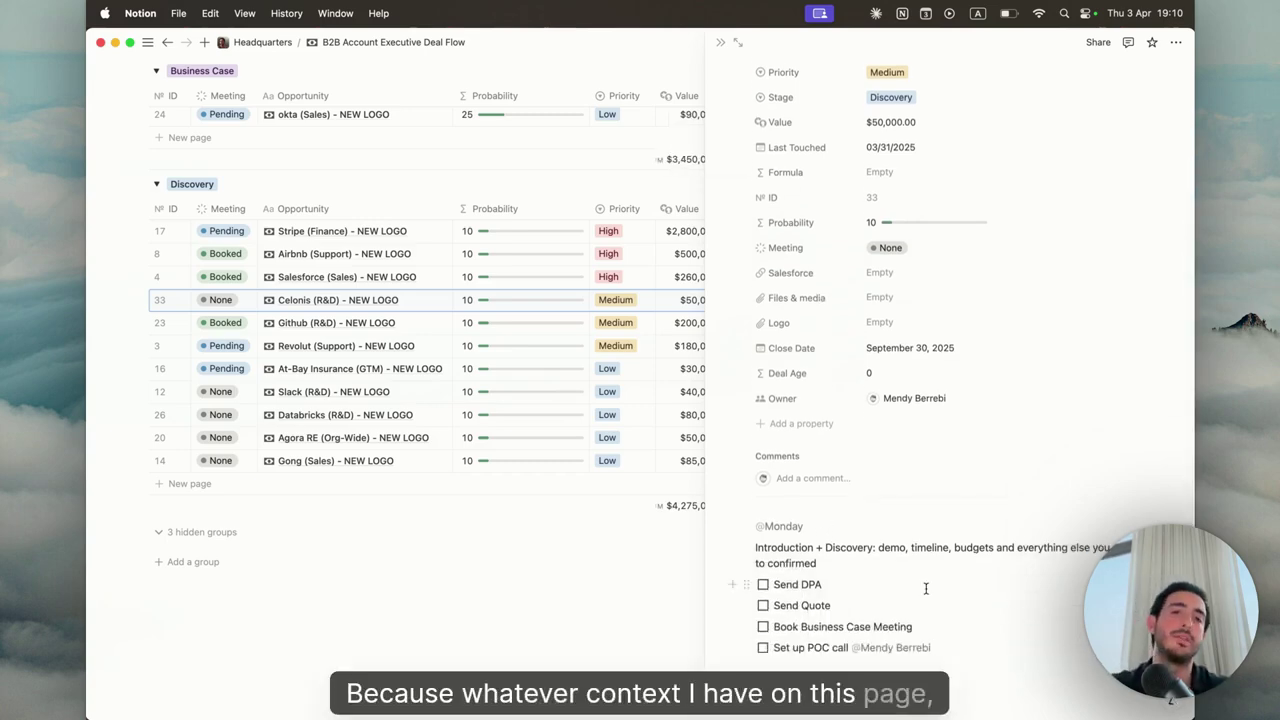
# View the options of the Celonis deal's Next Steps AI property without changing anything.
pyautogui.scroll(5, 924, 570)
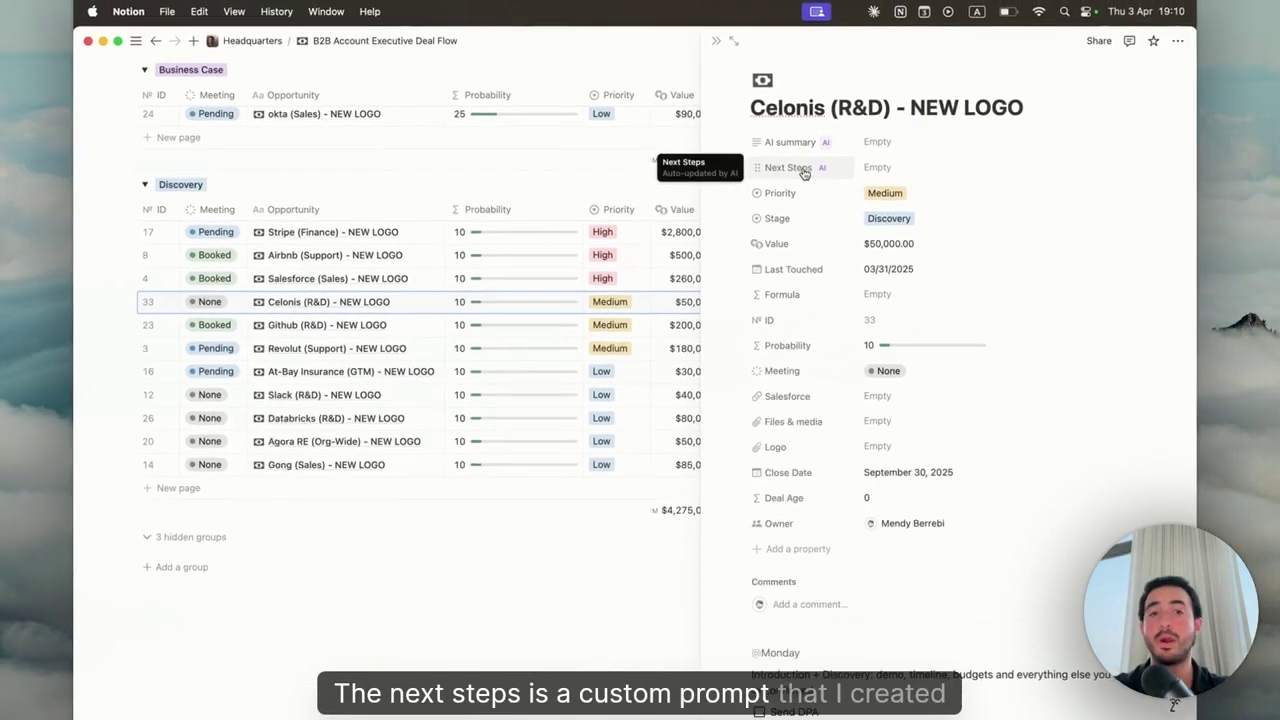
pyautogui.click(805, 174)
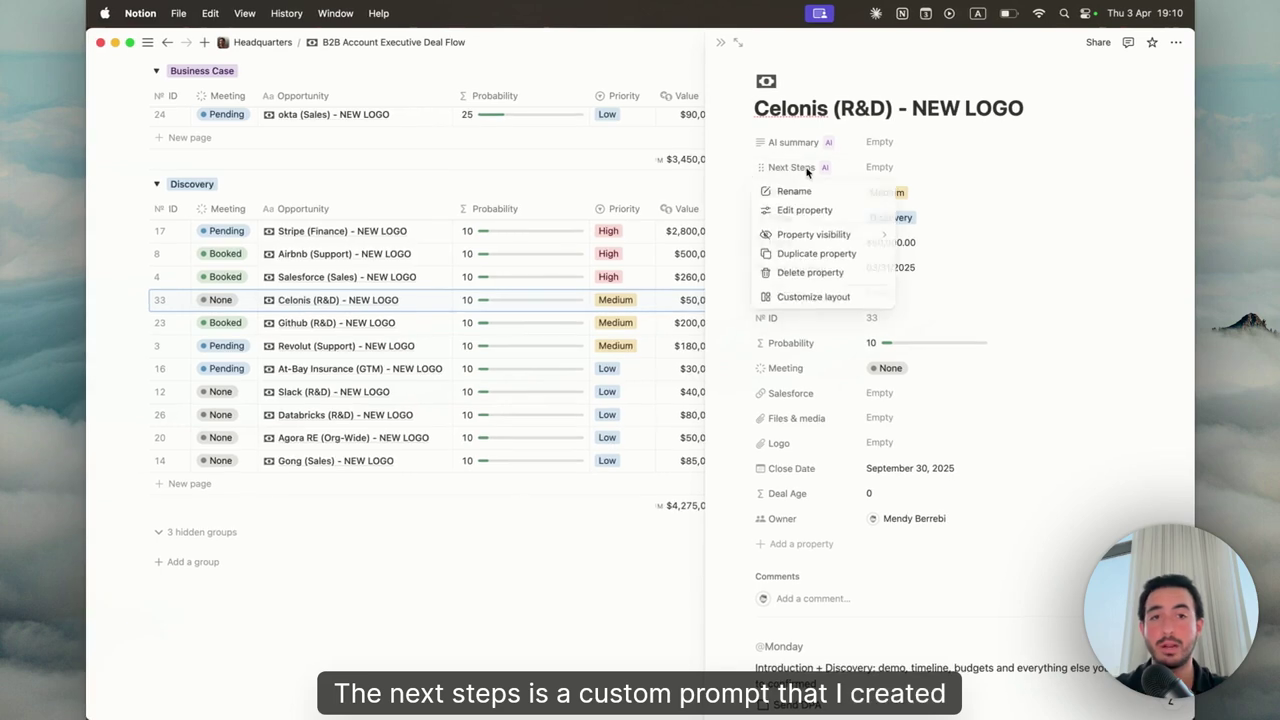
pyautogui.click(834, 175)
pyautogui.scroll(-4, 851, 358)
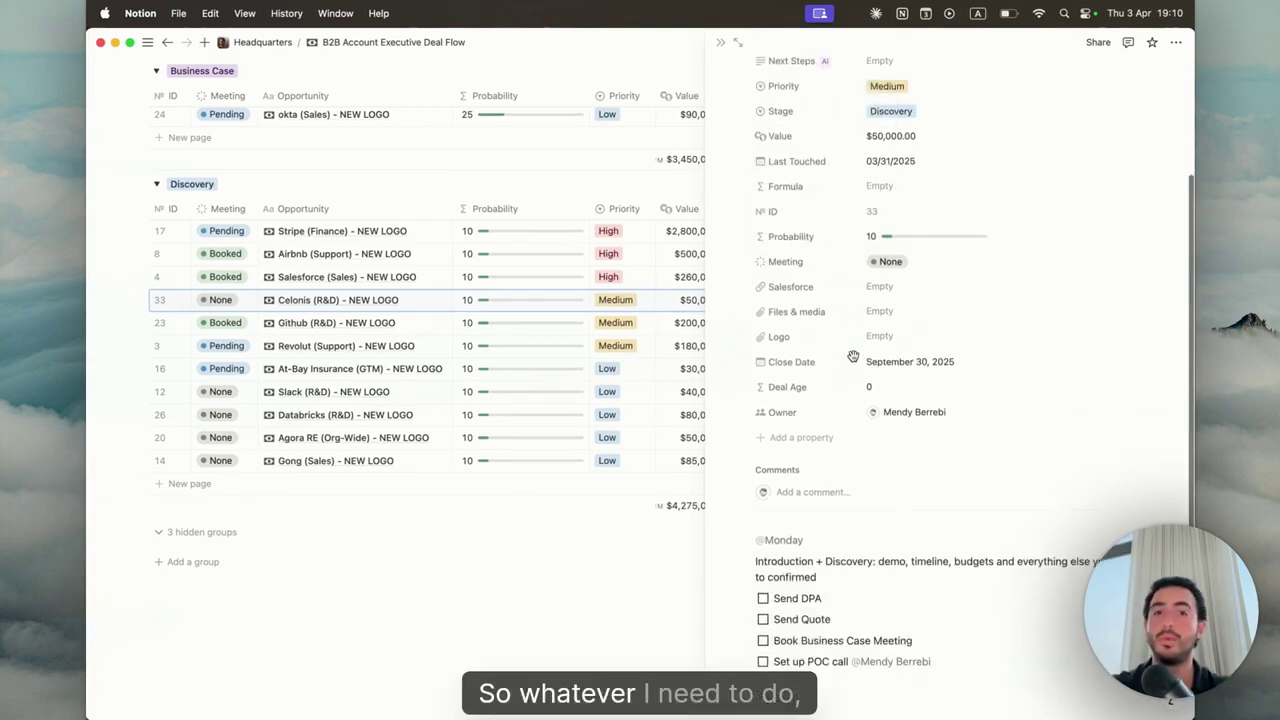
pyautogui.scroll(3, 855, 362)
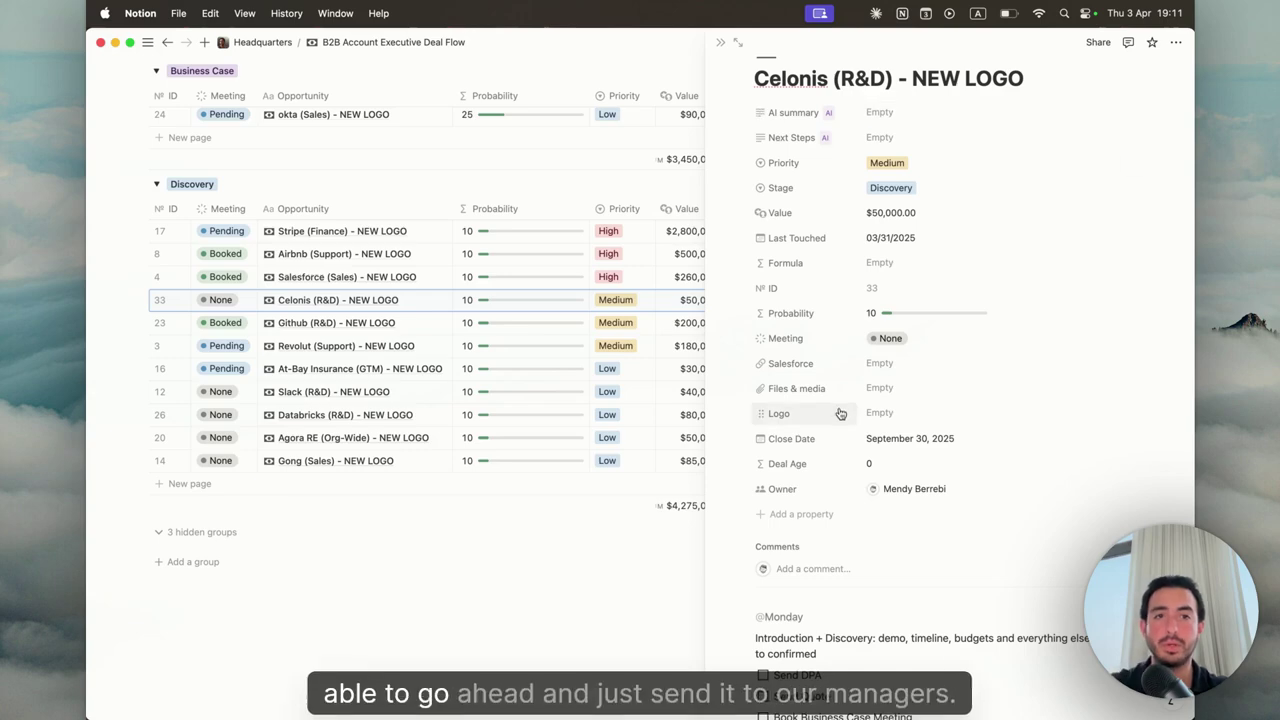
# Insert a new line above the Monday entry in the deal's notes with a date mention for Today.
pyautogui.scroll(-3, 837, 450)
pyautogui.click(837, 509)
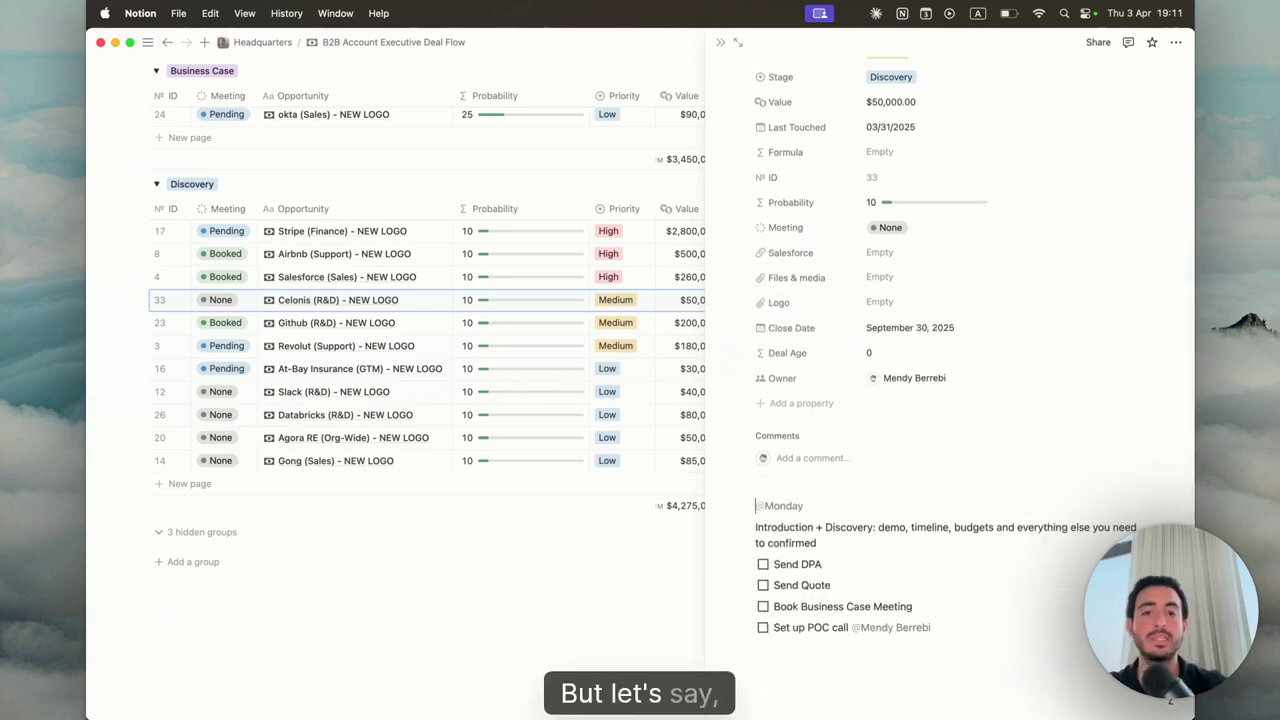
pyautogui.press('Return')
pyautogui.write('@')
pyautogui.write('to')
pyautogui.press('Return')
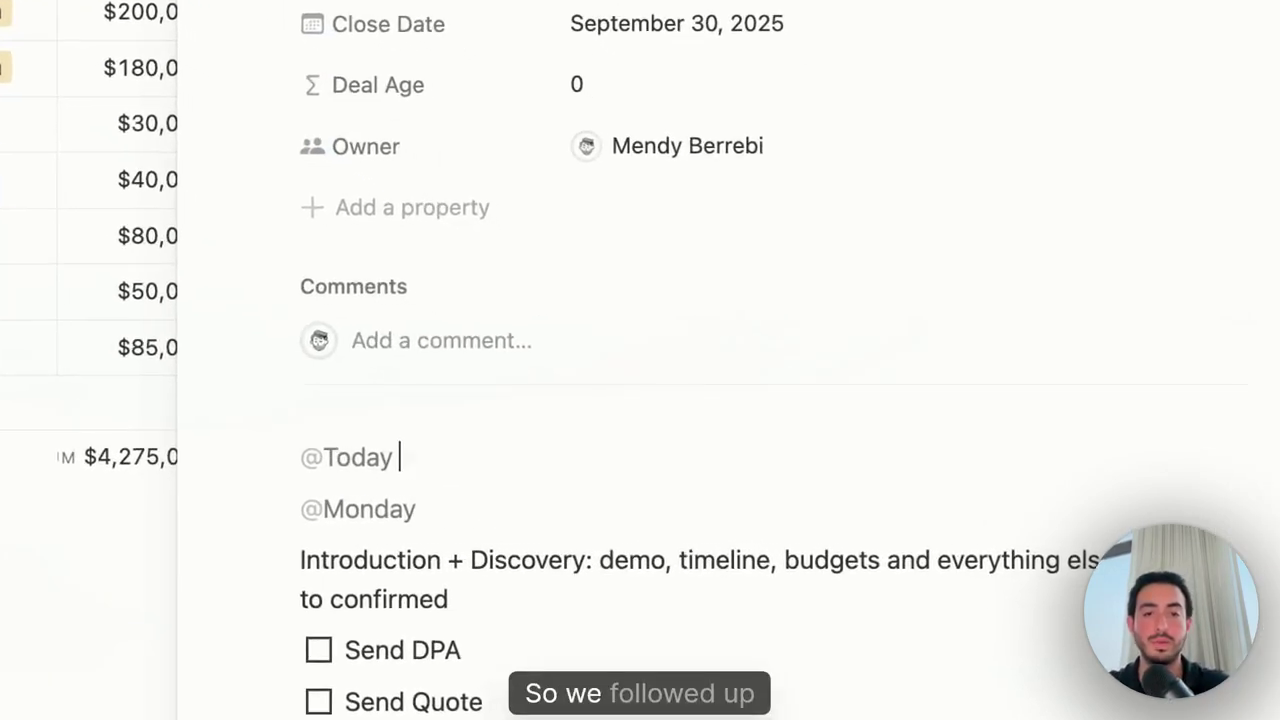
# Under the Today mention, write "Followed up with client and booked meeting" and end it with a Next Thursday date mention.
pyautogui.press('Return')
pyautogui.write('Followed up with')
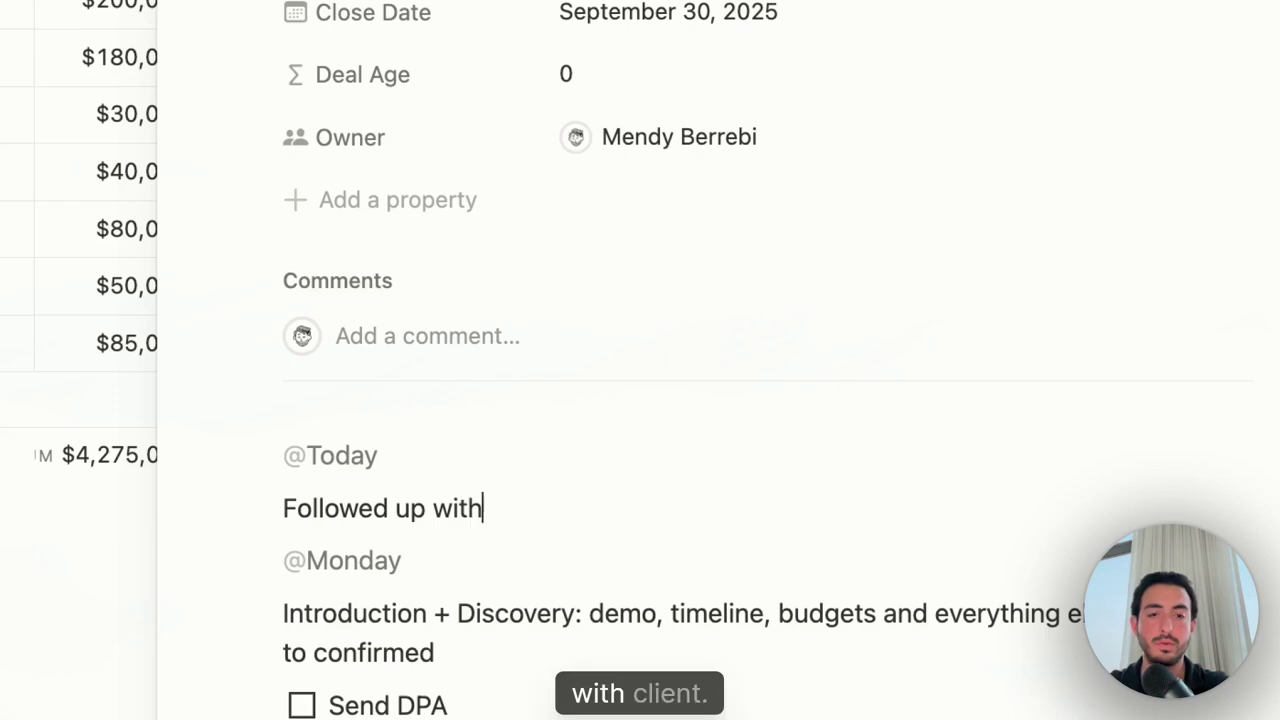
pyautogui.write(' client a')
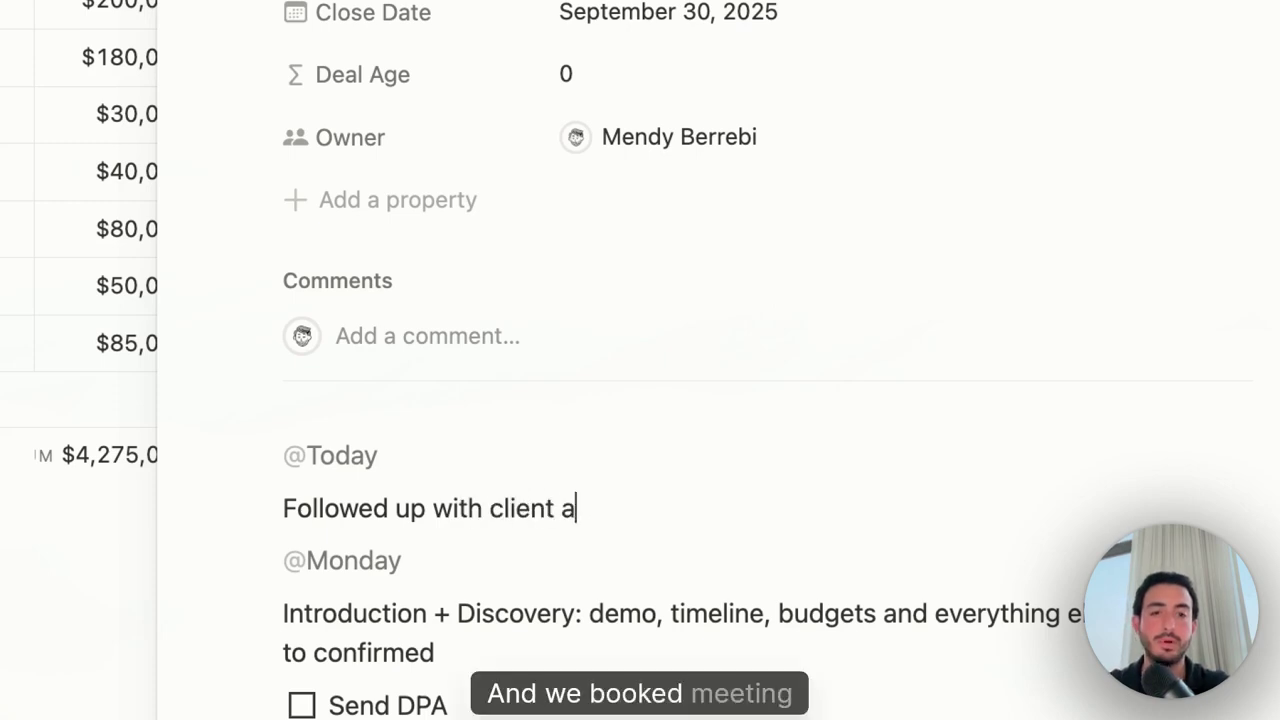
pyautogui.write('nd booked meeting ')
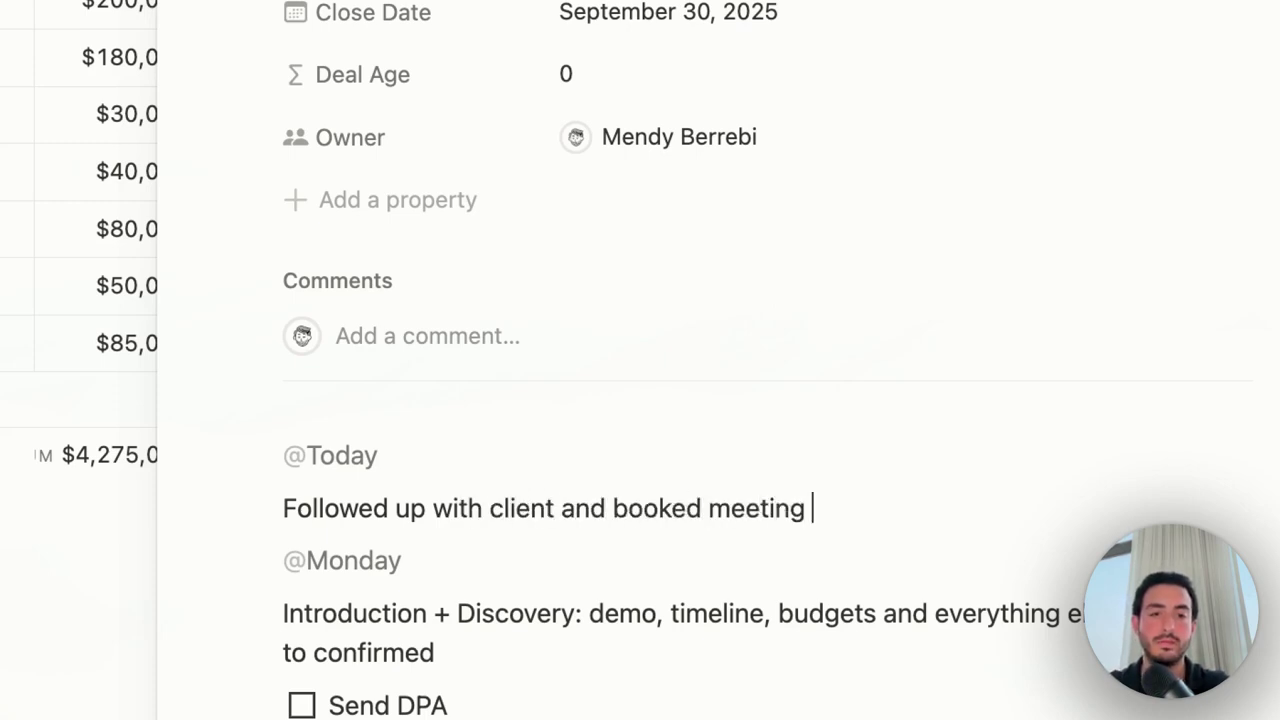
pyautogui.write('@next')
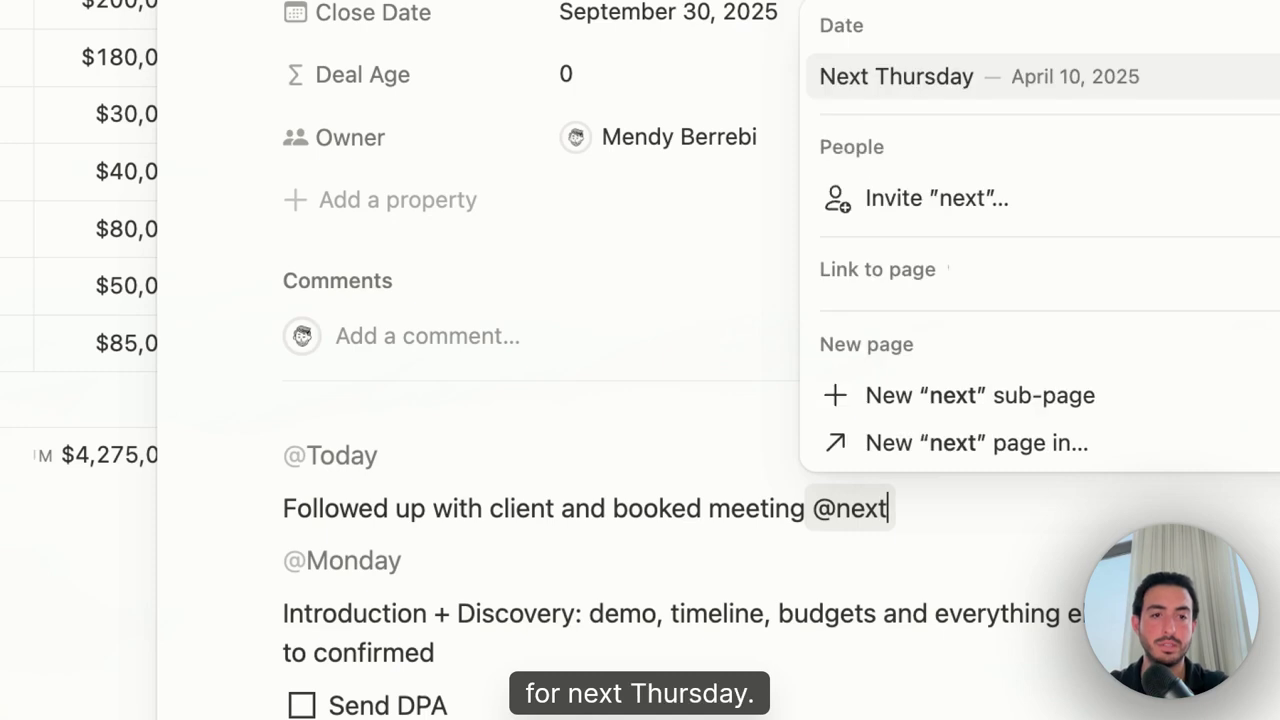
pyautogui.press('Return')
# View the date and reminder options of the Next Thursday mention without changing anything.
pyautogui.click(863, 523)
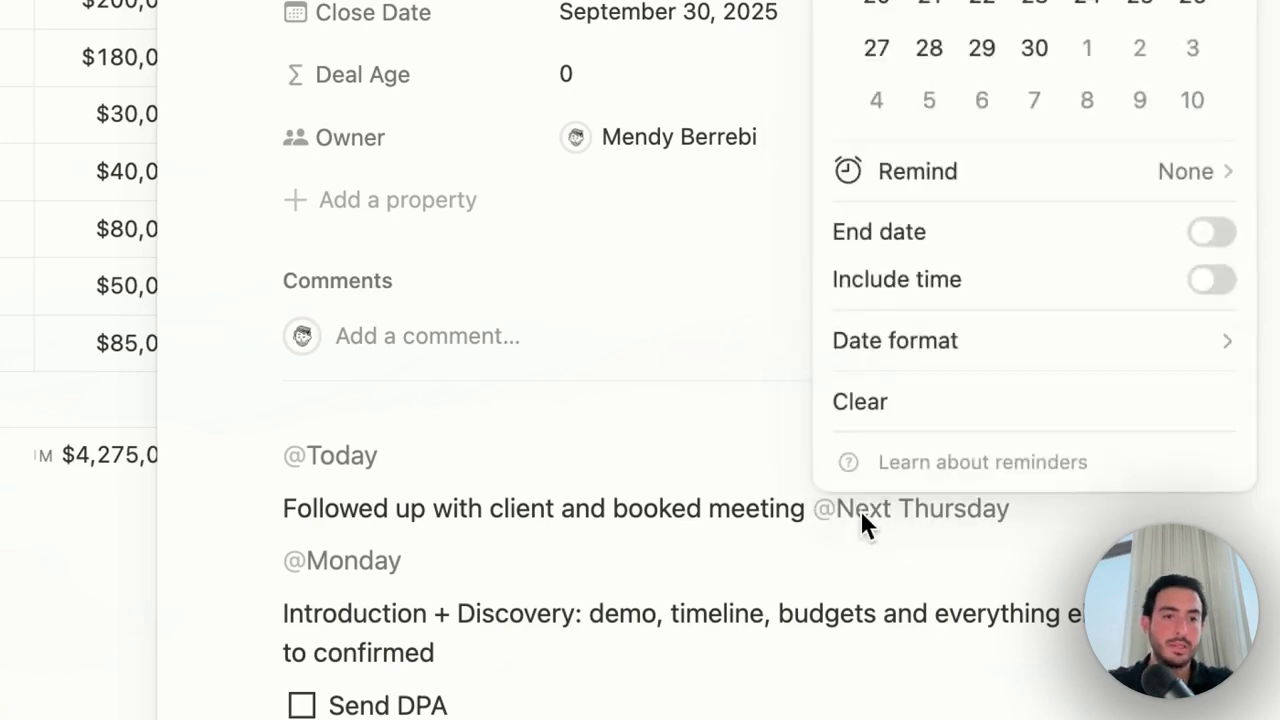
pyautogui.click(680, 429)
pyautogui.click(877, 523)
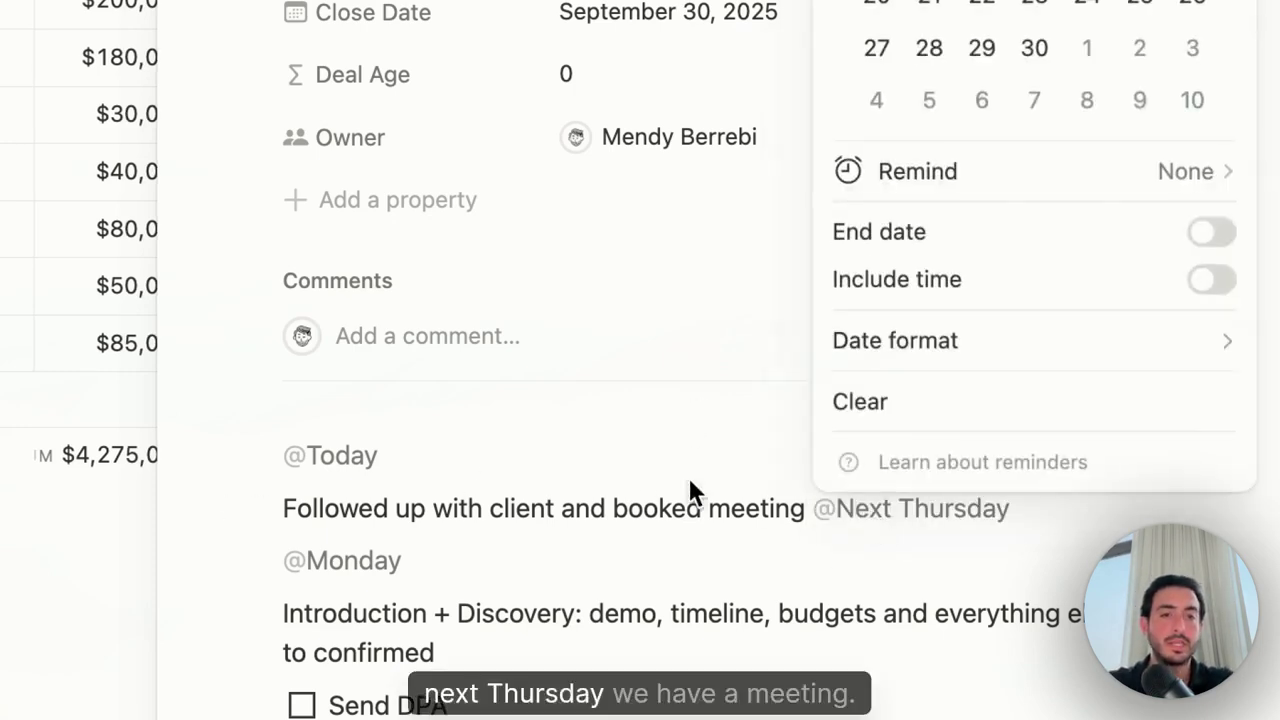
pyautogui.click(923, 457)
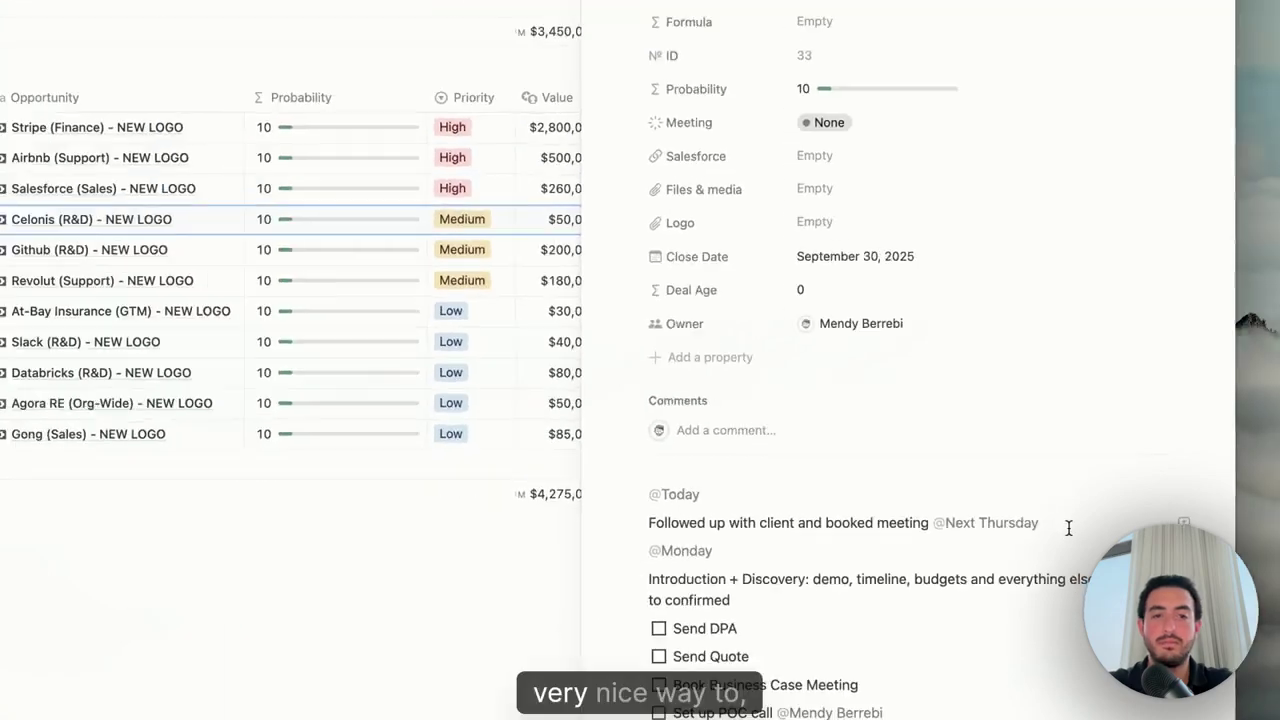
pyautogui.moveTo(1066, 511); pyautogui.dragTo(532, 512)
pyautogui.click(532, 513)
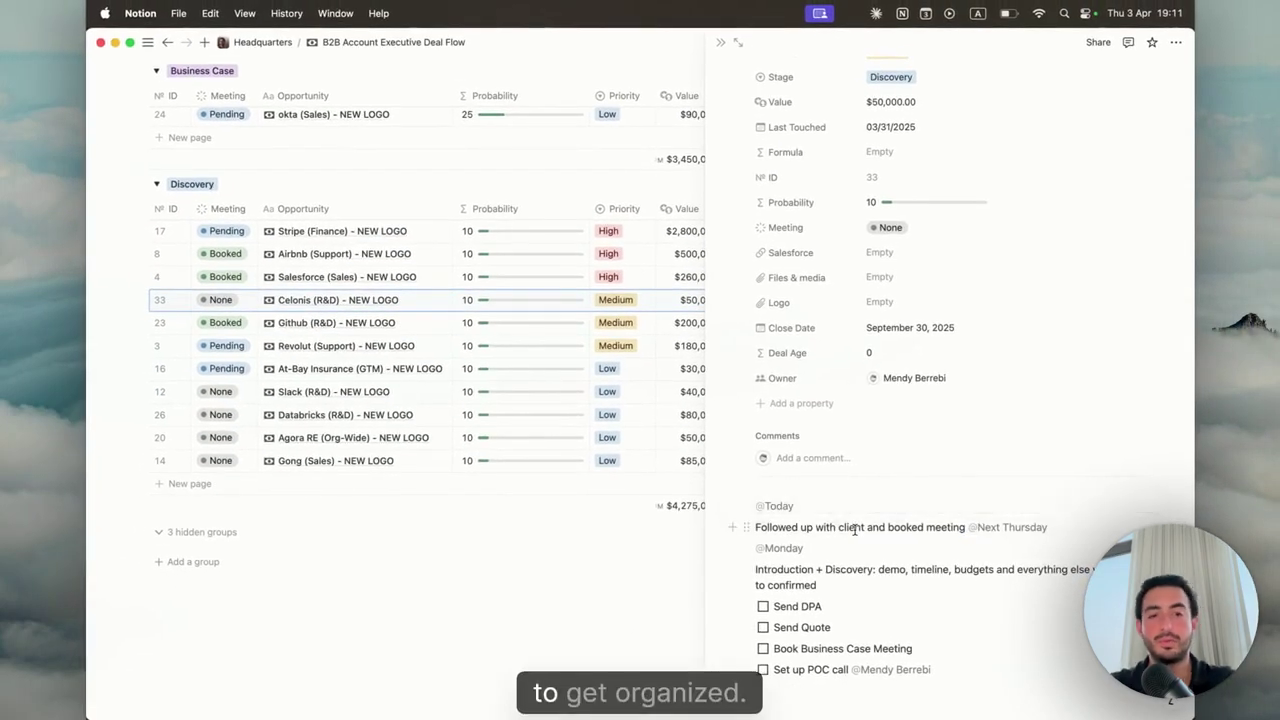
pyautogui.scroll(3, 806, 500)
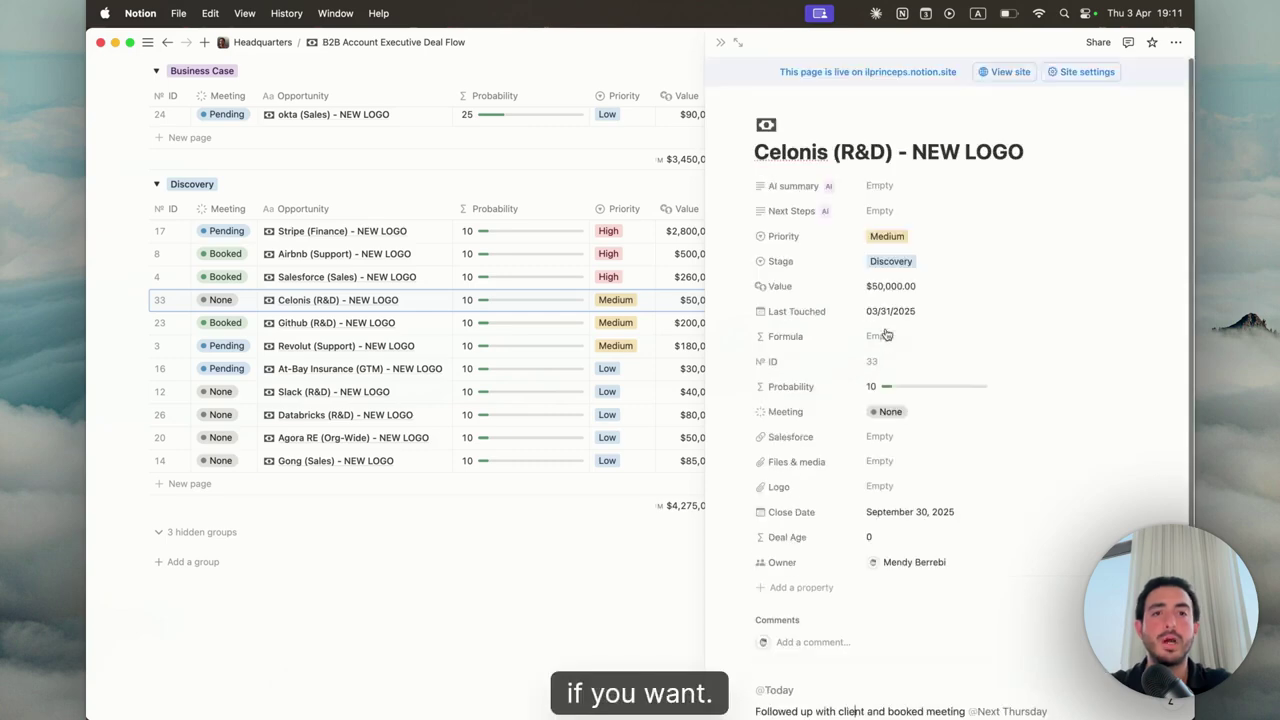
# Below the follow-up note, run the recent AI prompt "help me prepare for my call next week to discuss a POC with an enterprise client. What should I do?" and accept the output.
pyautogui.scroll(-3, 886, 334)
pyautogui.press('Return')
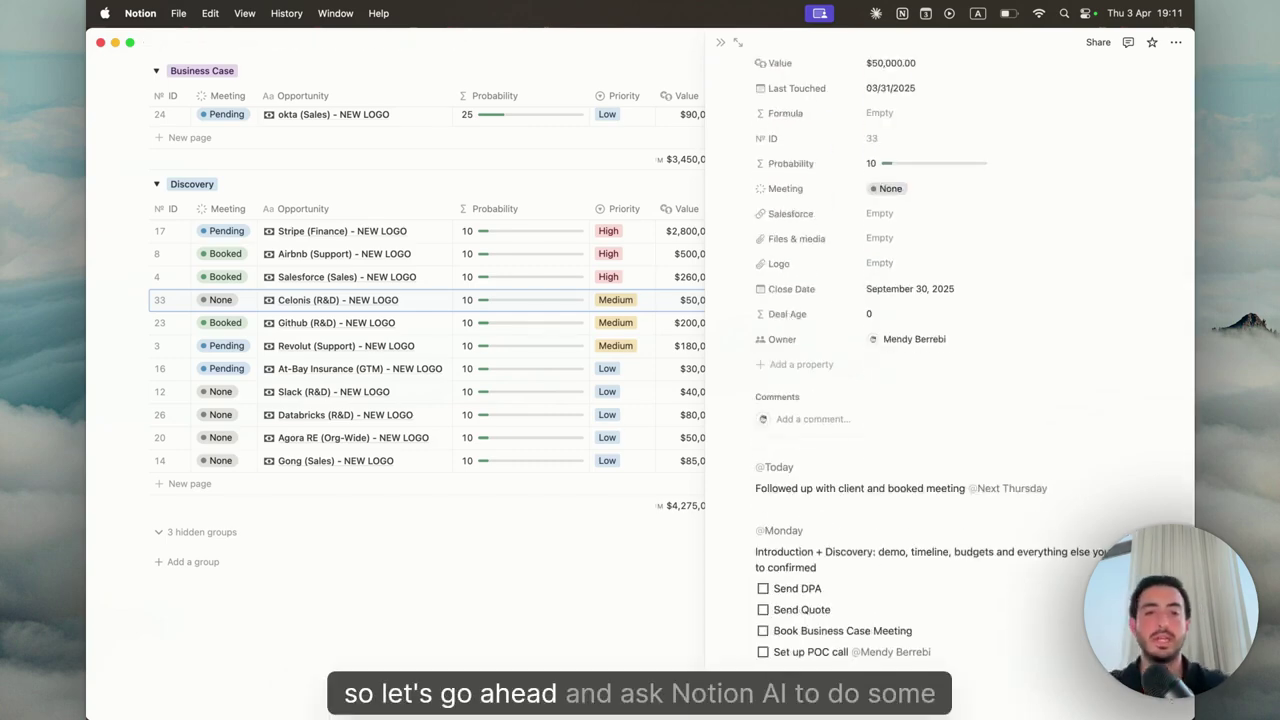
pyautogui.press('space')
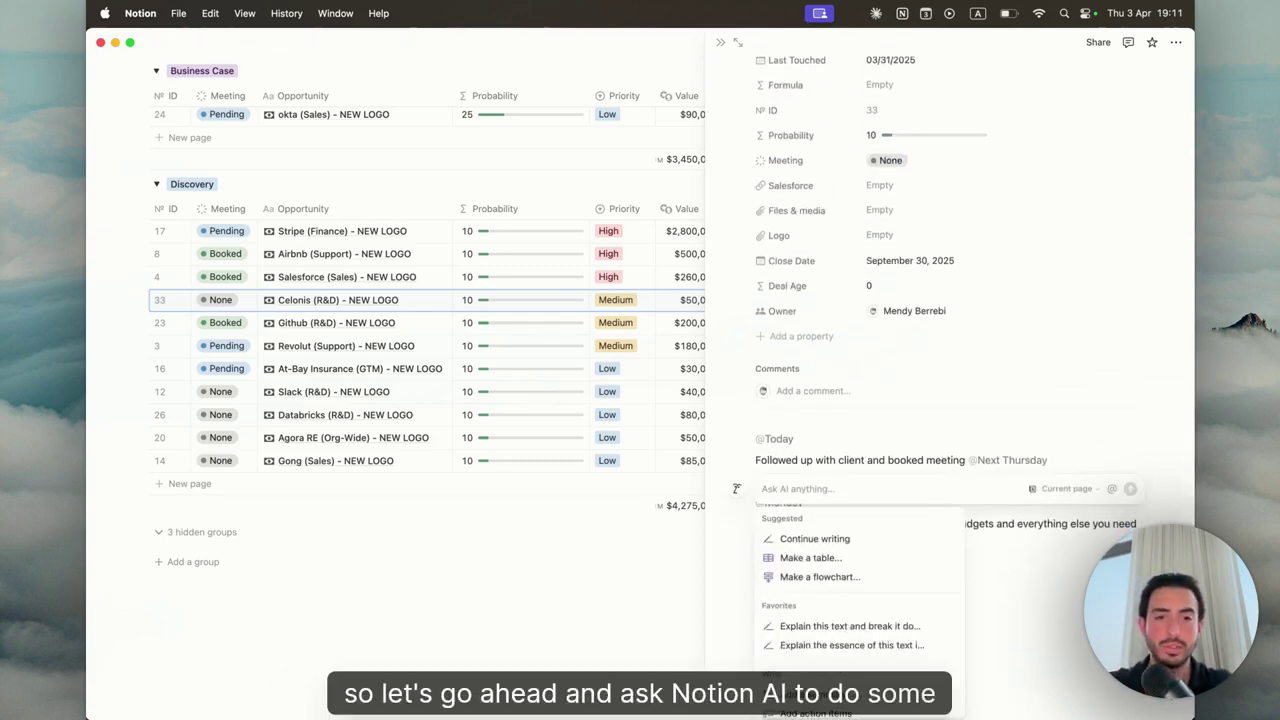
pyautogui.scroll(-5, 852, 605)
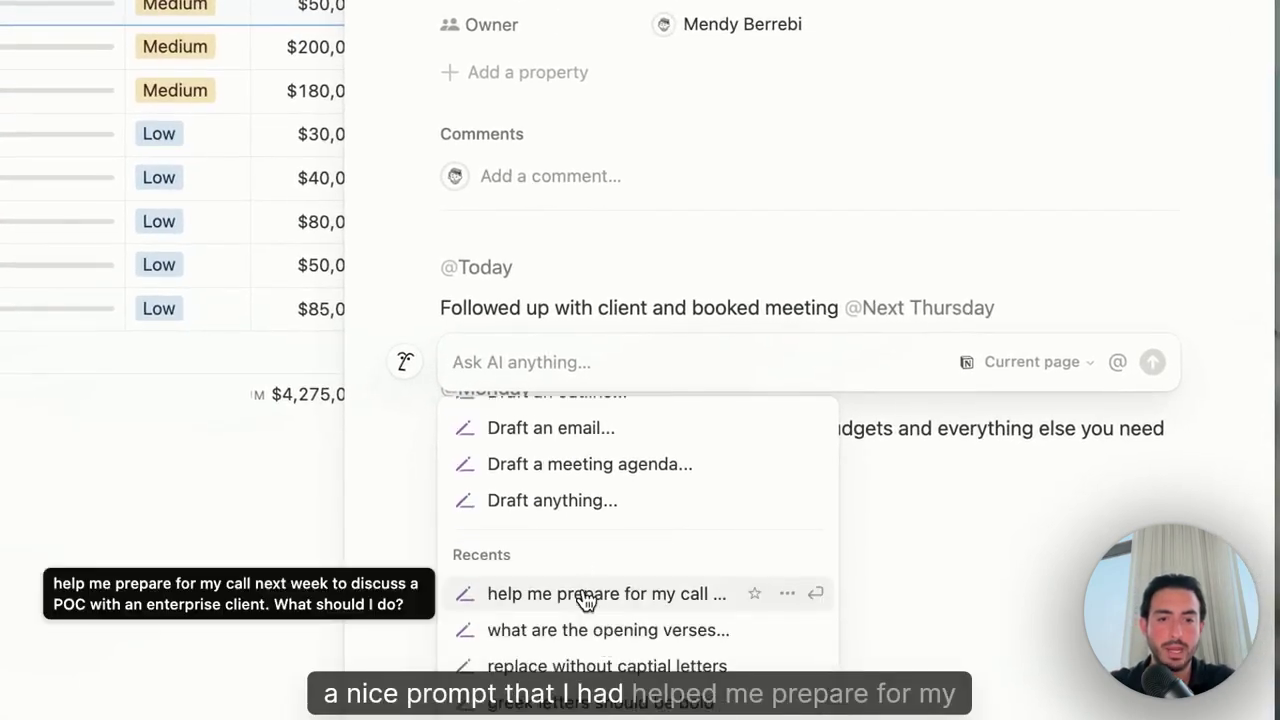
pyautogui.click(586, 597)
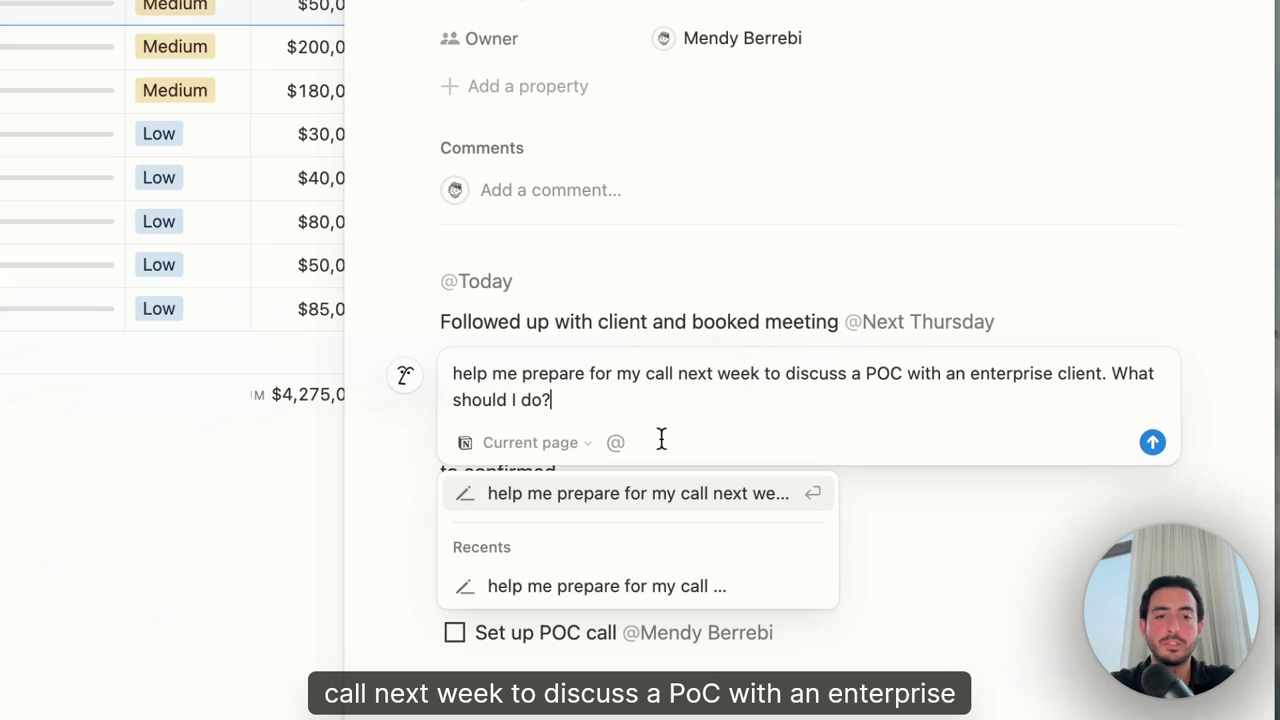
pyautogui.press('Return')
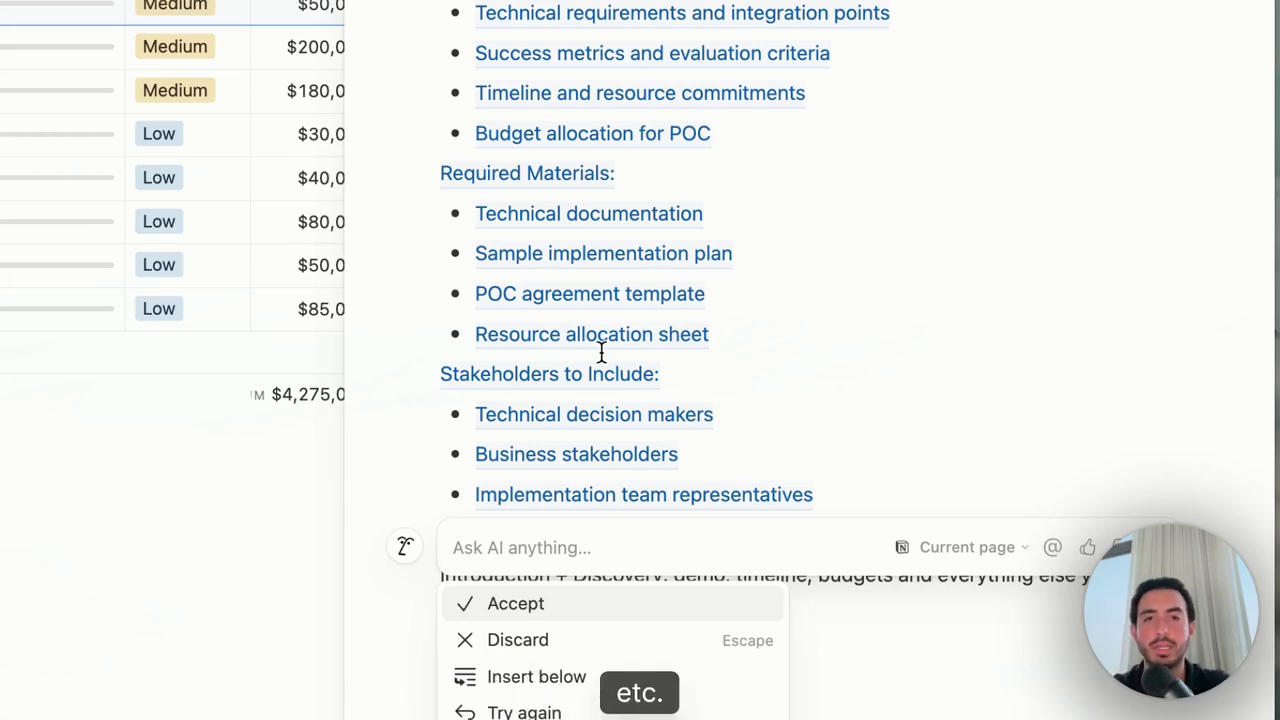
pyautogui.press('Return')
# Review the POC call preparation checklist in the Celonis deal's notes together with its properties and AI fields.
pyautogui.scroll(10, 600, 30)
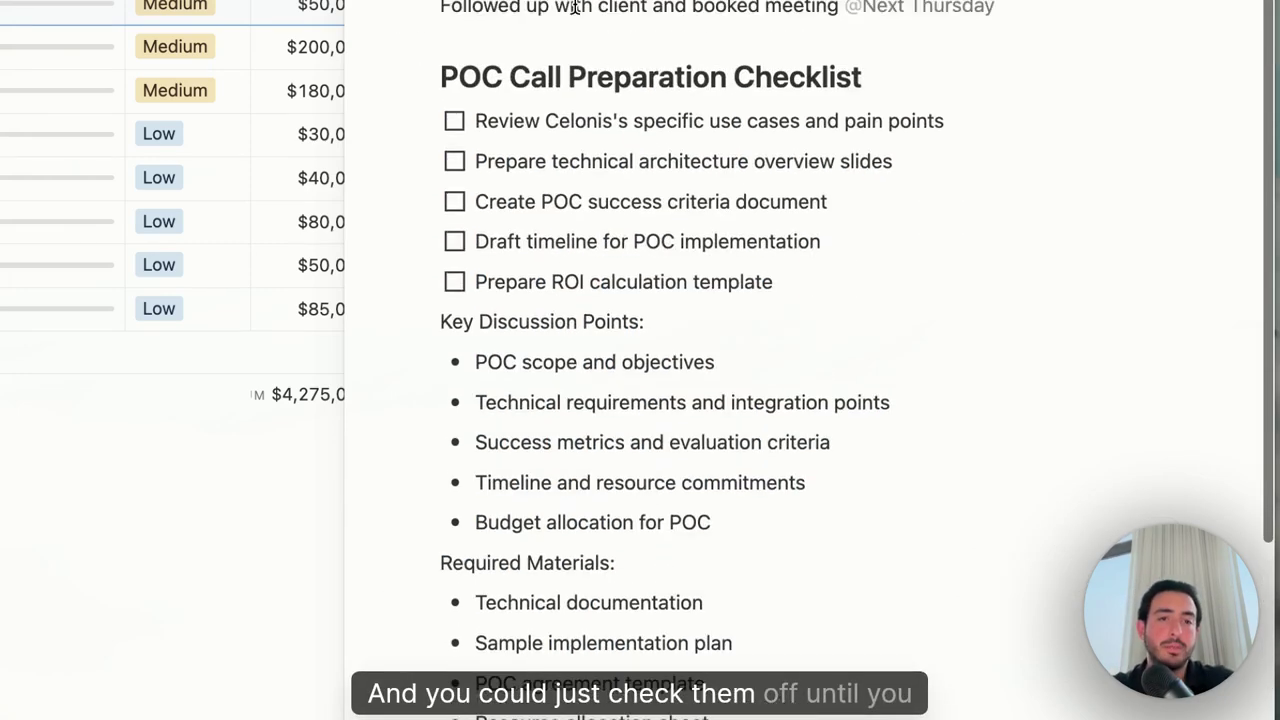
pyautogui.scroll(5, 572, 50)
pyautogui.scroll(-4, 570, 92)
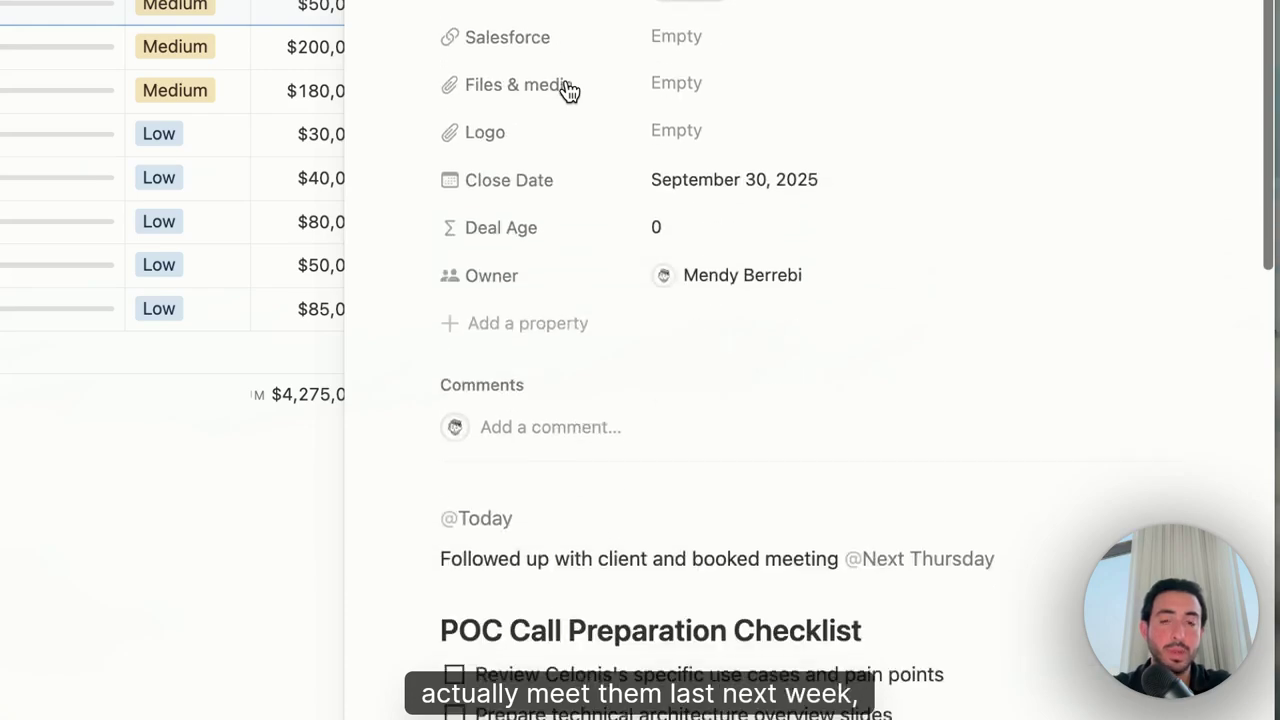
pyautogui.scroll(1, 570, 92)
pyautogui.scroll(4, 569, 91)
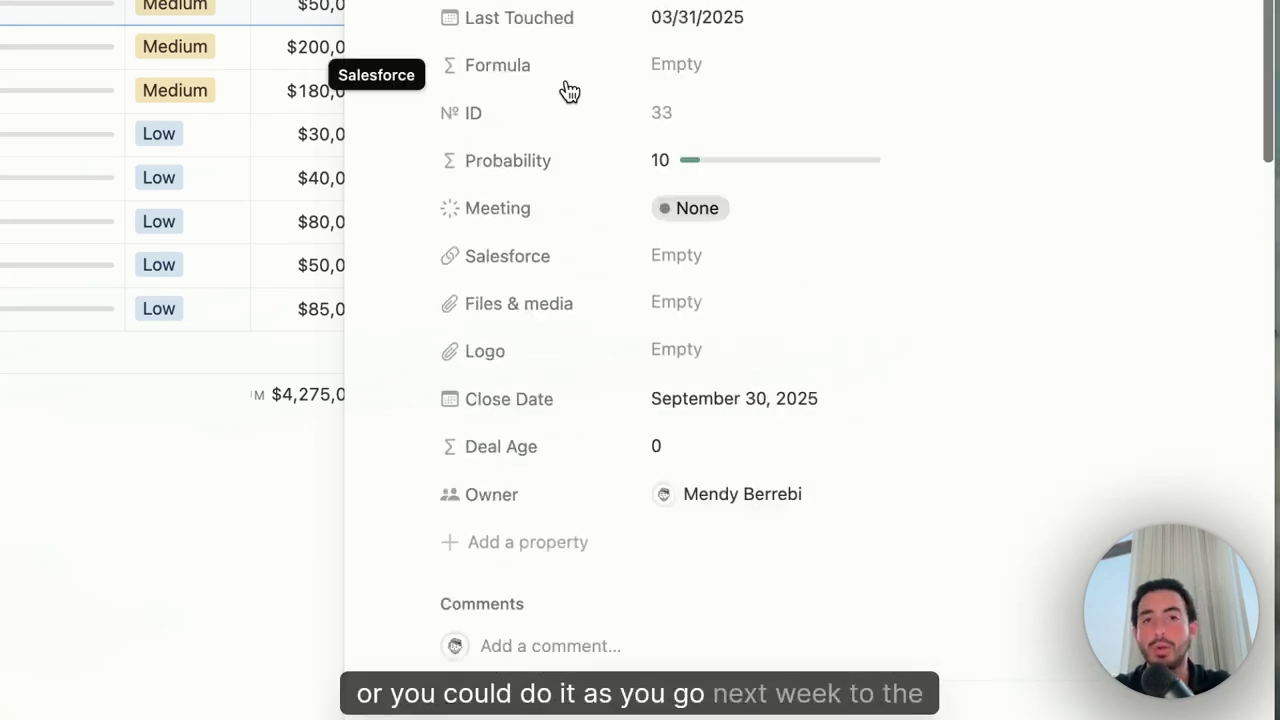
pyautogui.scroll(-10, 485, 141)
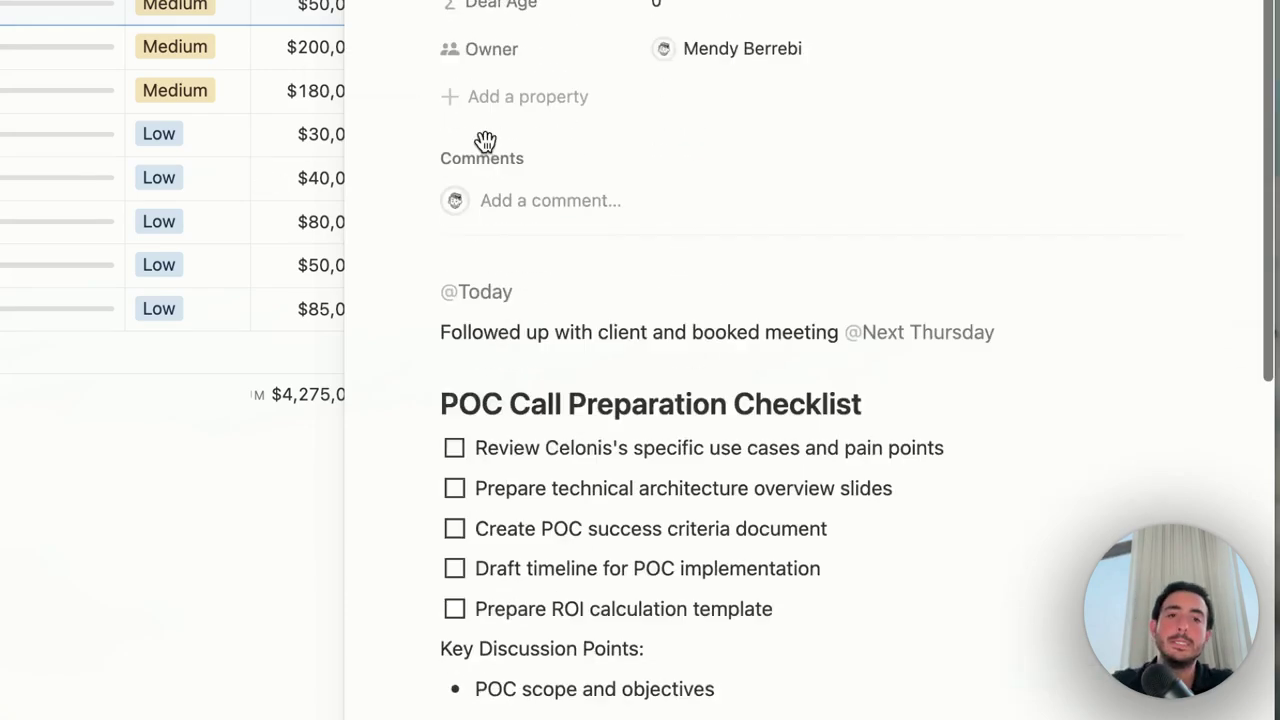
pyautogui.scroll(5, 485, 141)
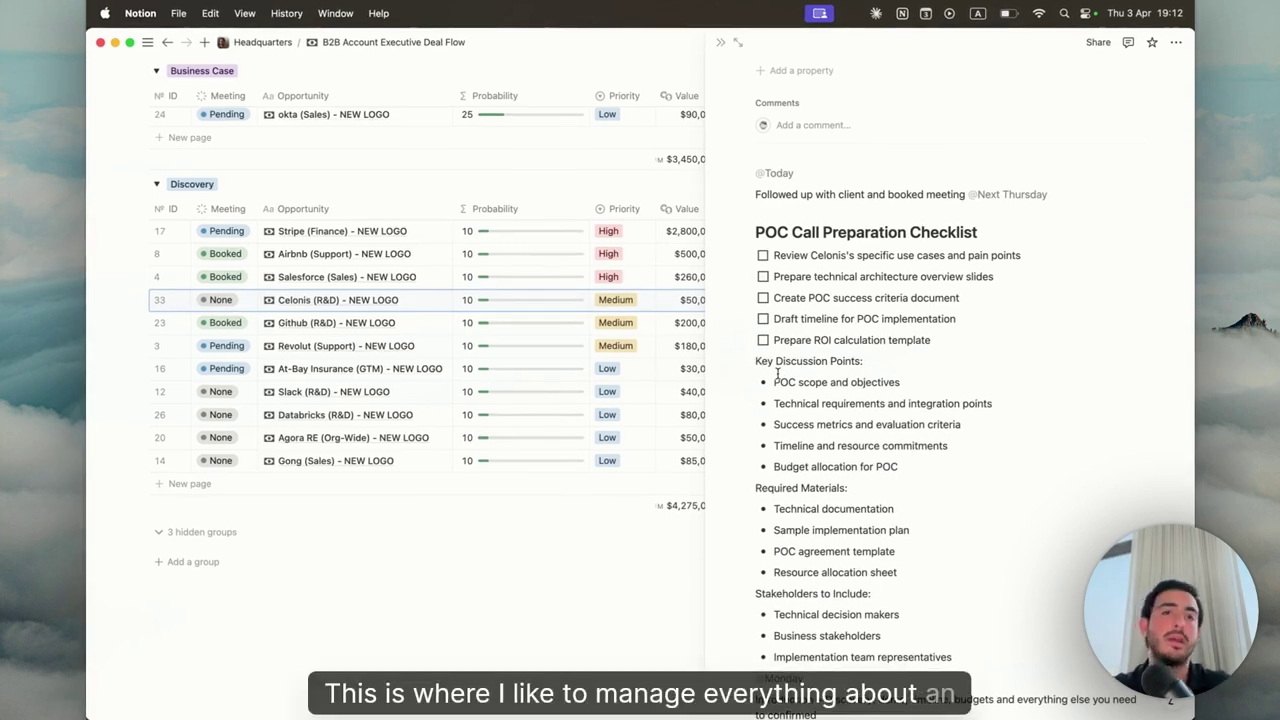
pyautogui.scroll(5, 711, 367)
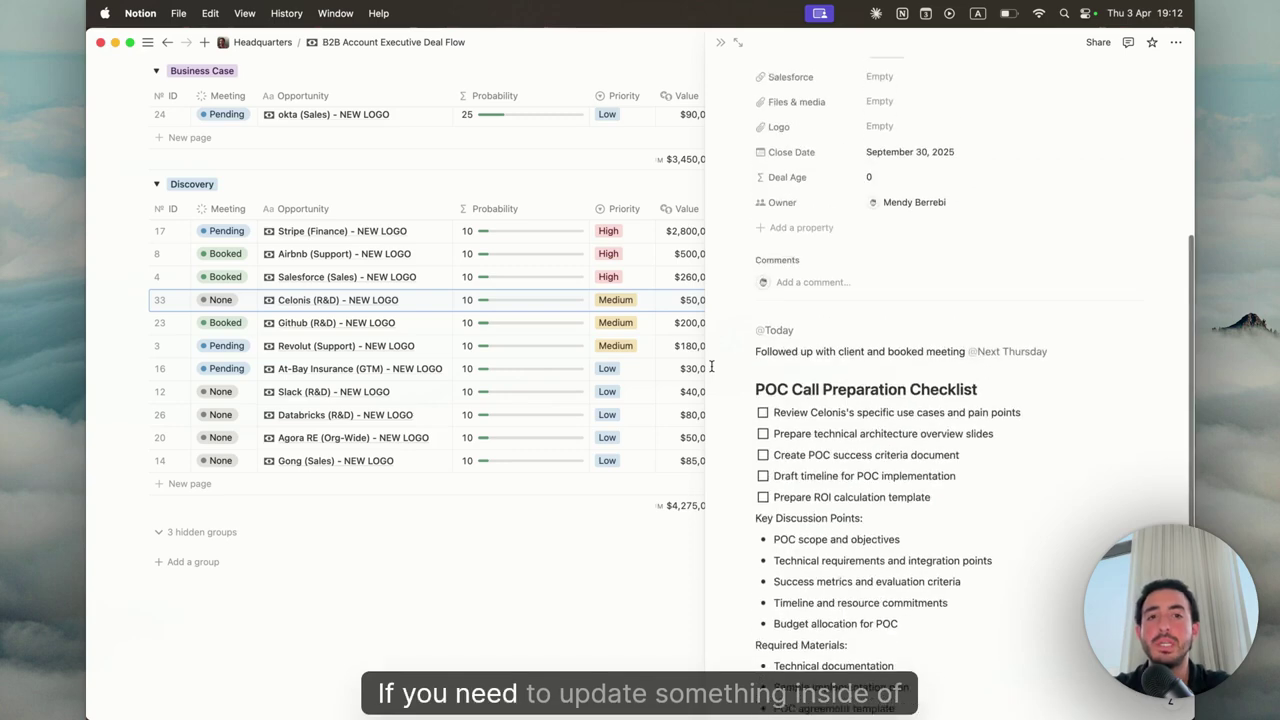
pyautogui.scroll(3, 750, 375)
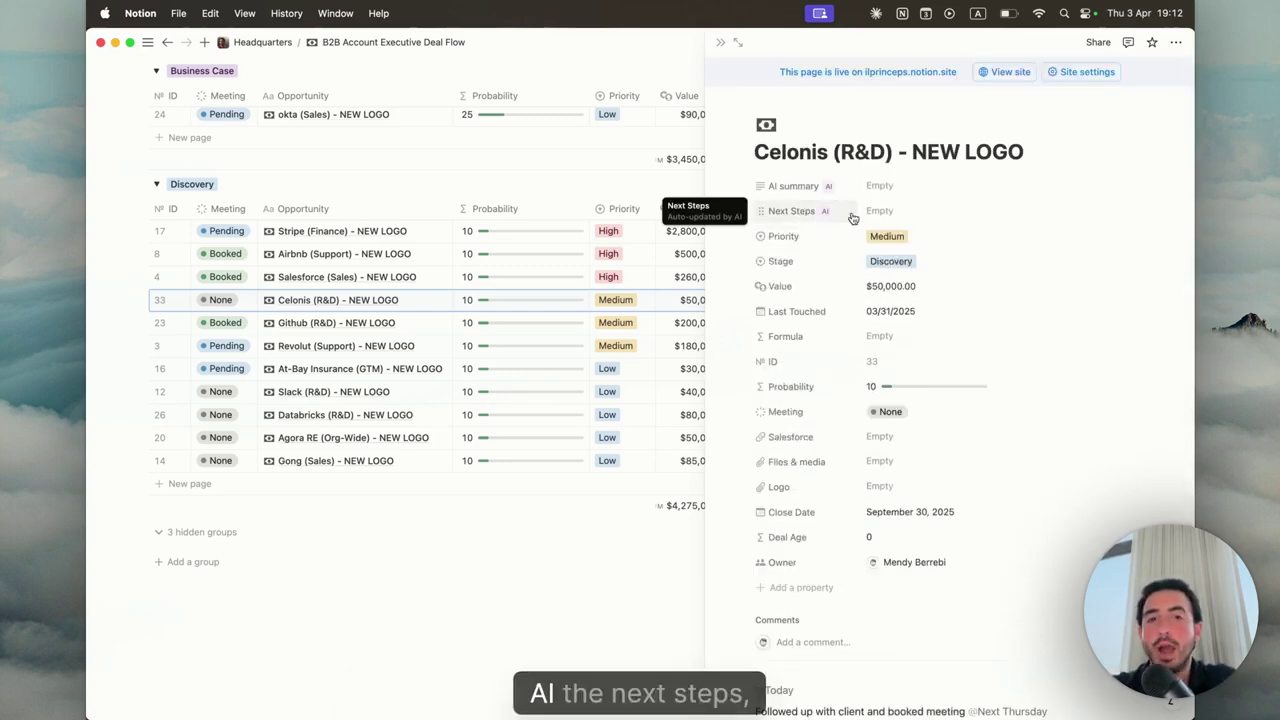
pyautogui.click(890, 211)
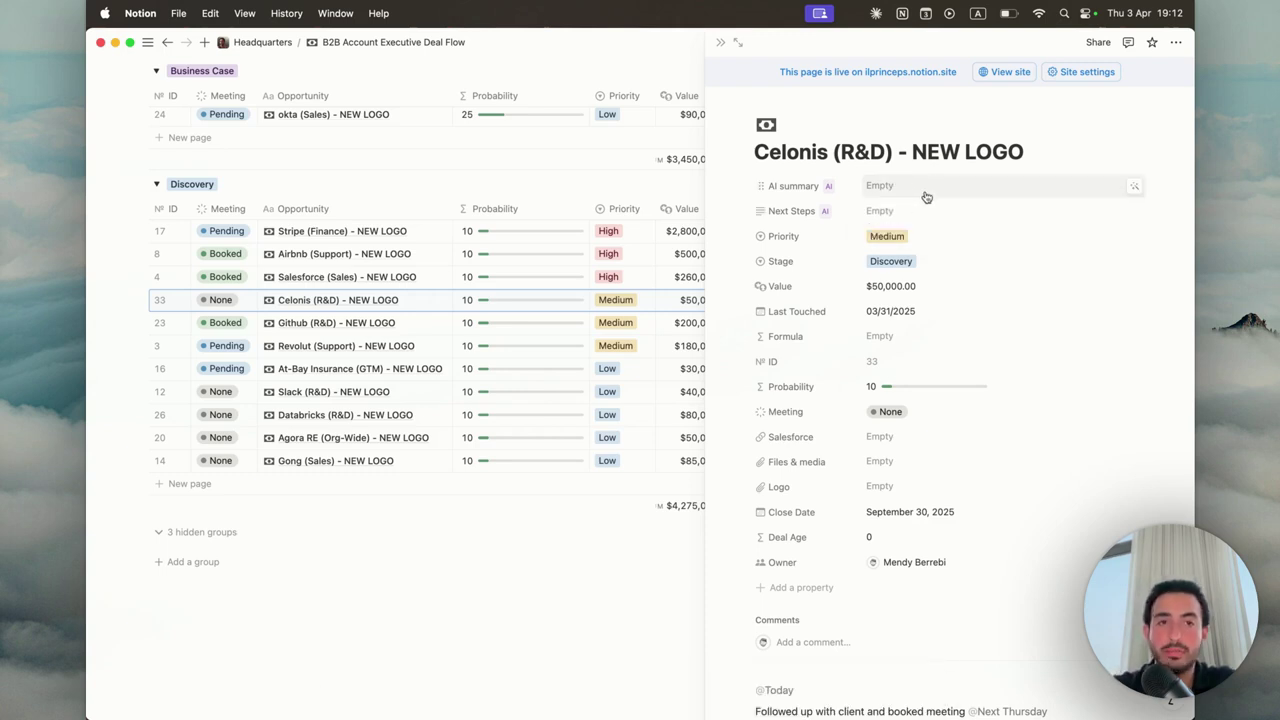
# Close the Celonis deal and look over the pipeline stages and the charts at the beginning of the dashboard.
pyautogui.click(719, 43)
pyautogui.scroll(5, 700, 225)
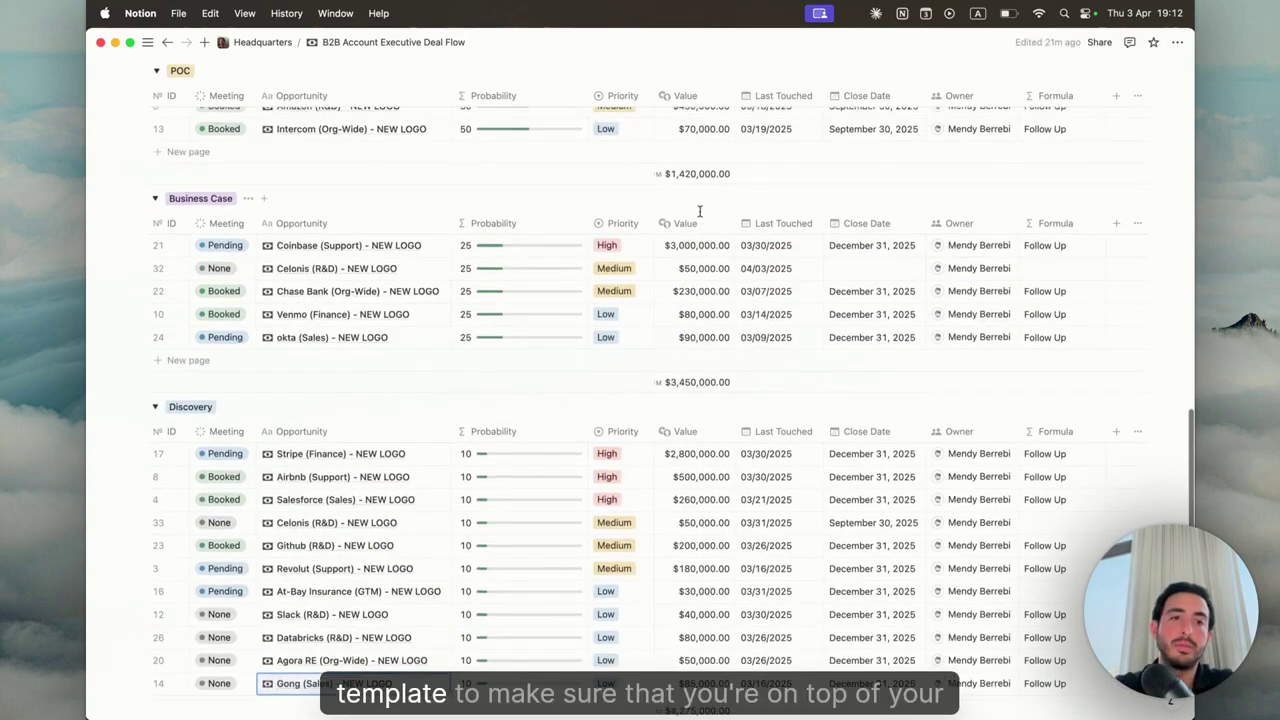
pyautogui.scroll(3, 701, 227)
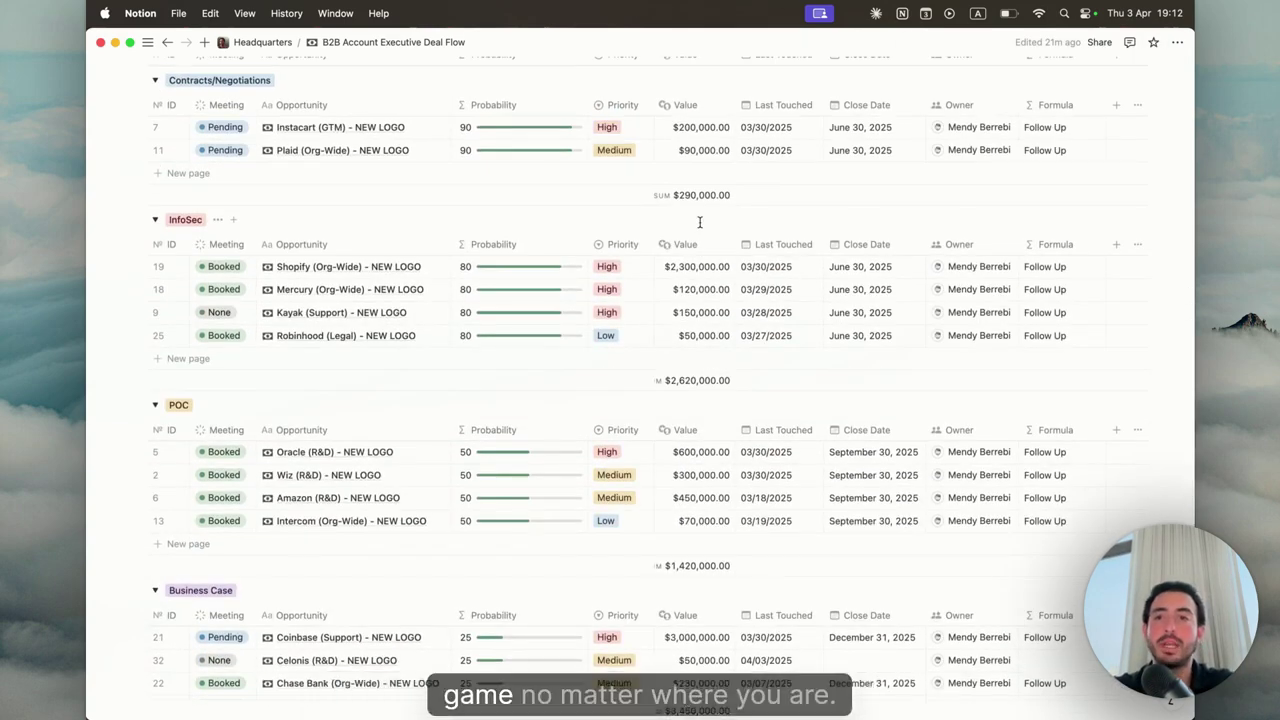
pyautogui.scroll(10, 700, 222)
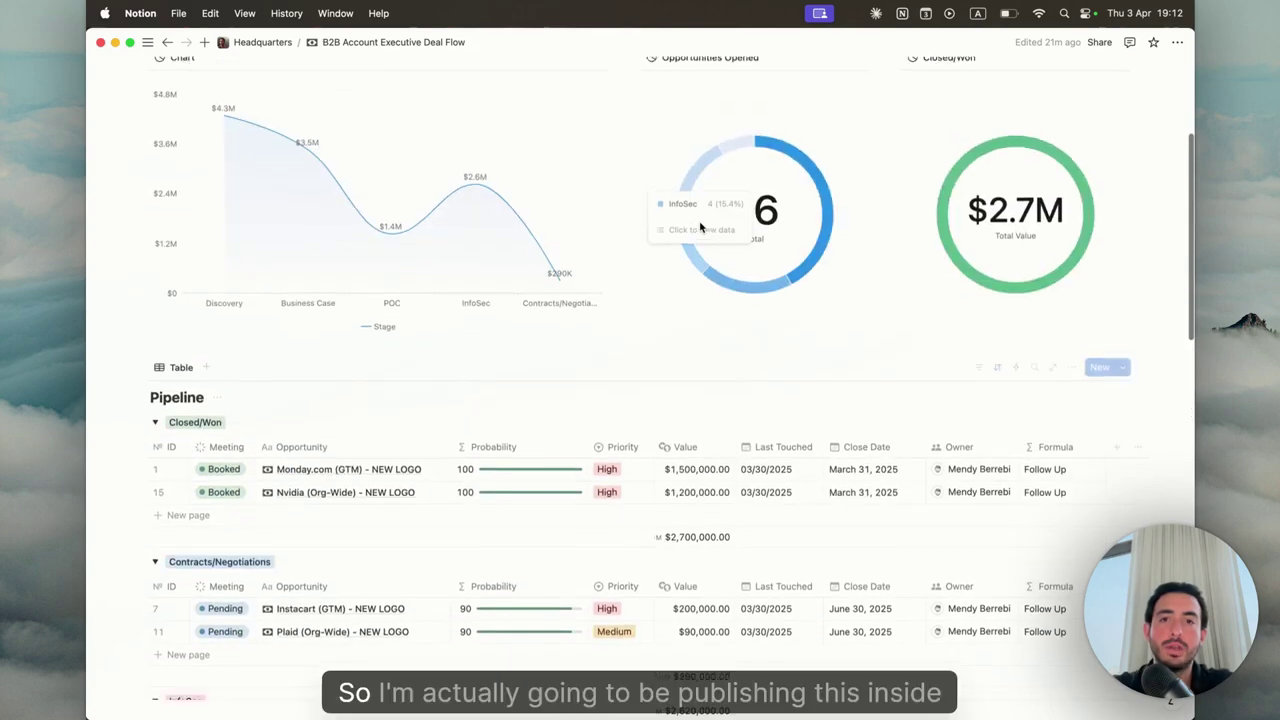
pyautogui.scroll(2, 720, 110)
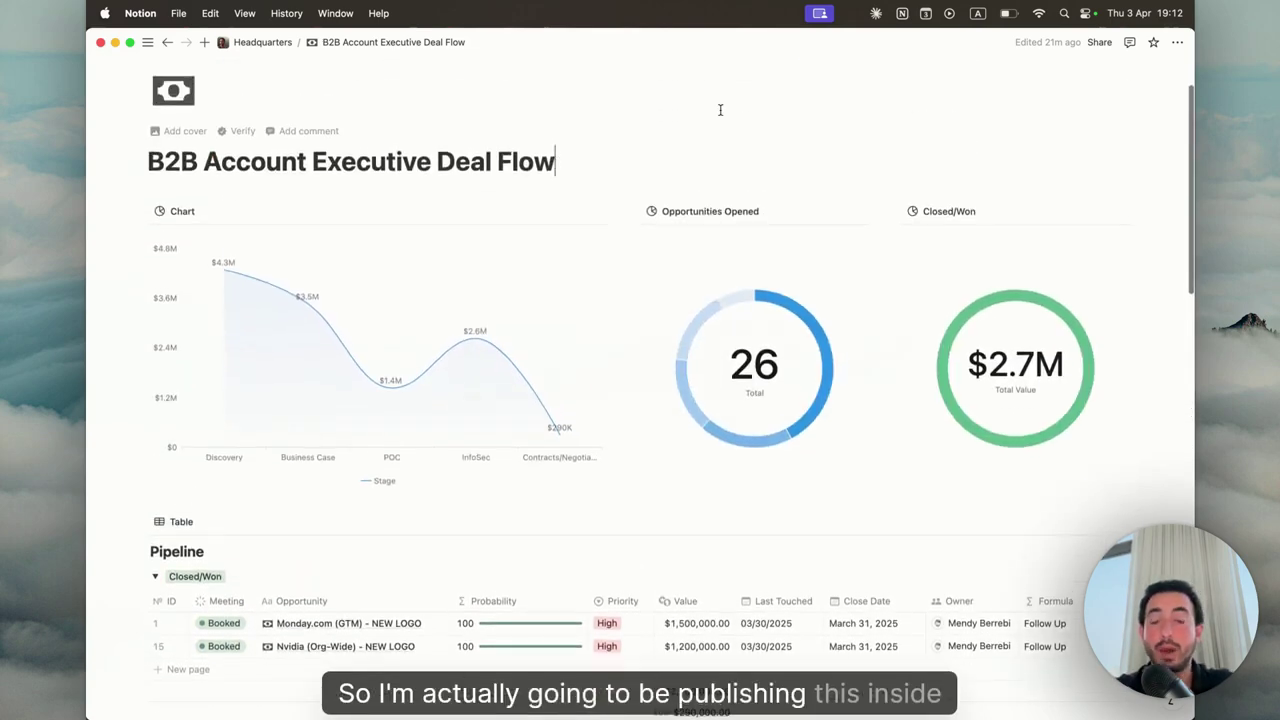